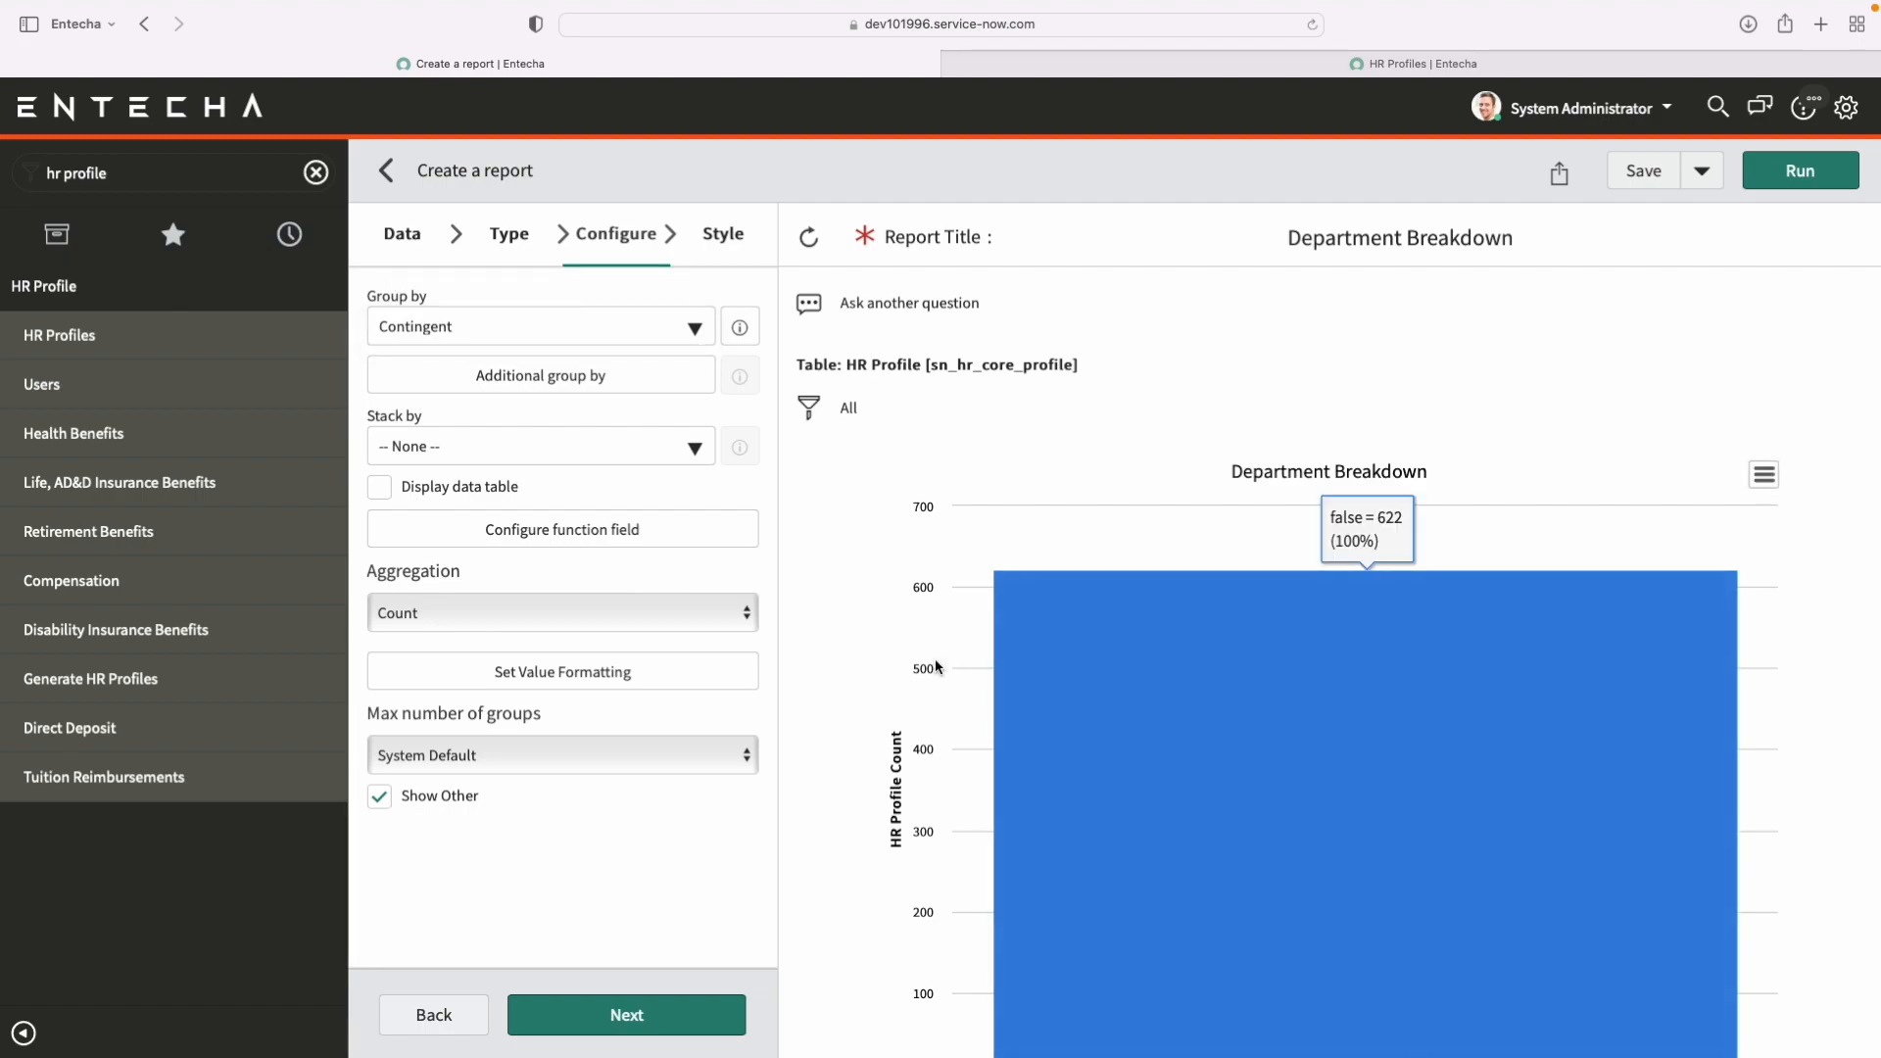
Show the fields of the related User record among the report's Group by choices.
scroll(938, 666, "down", 1)
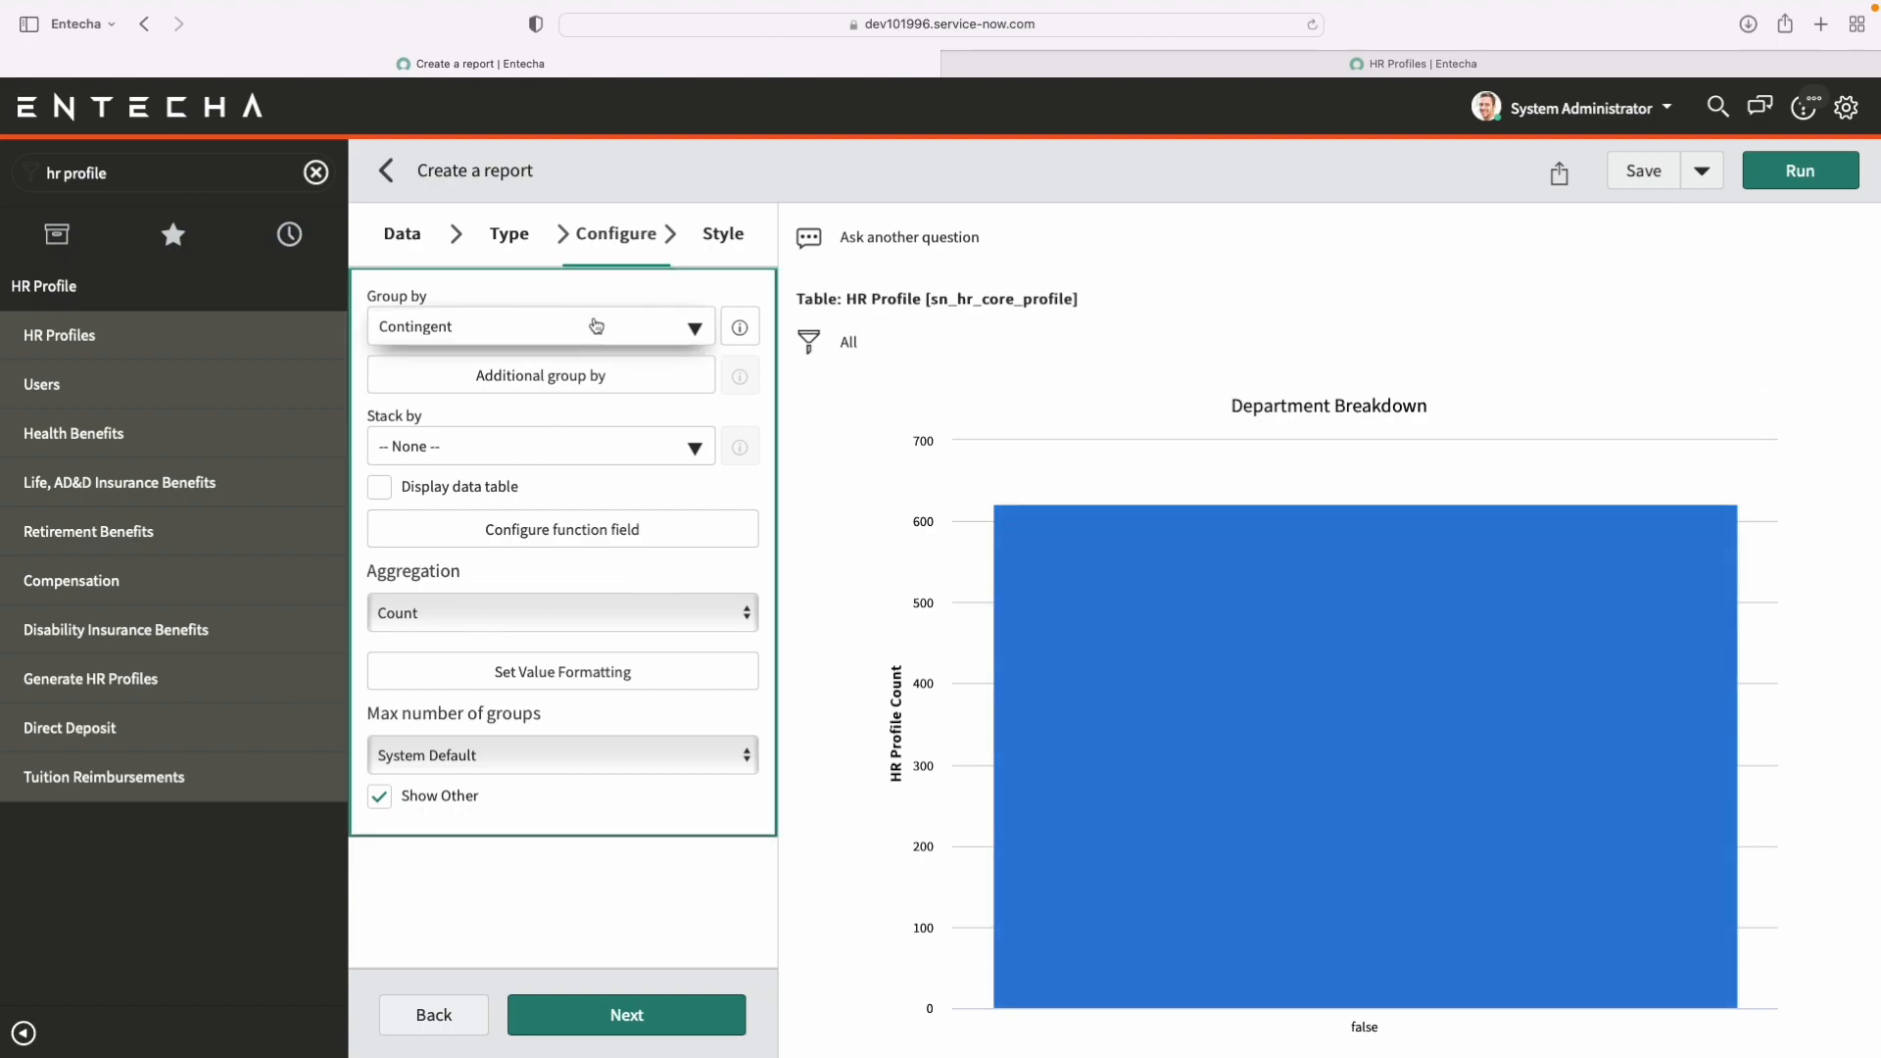
left_click(592, 331)
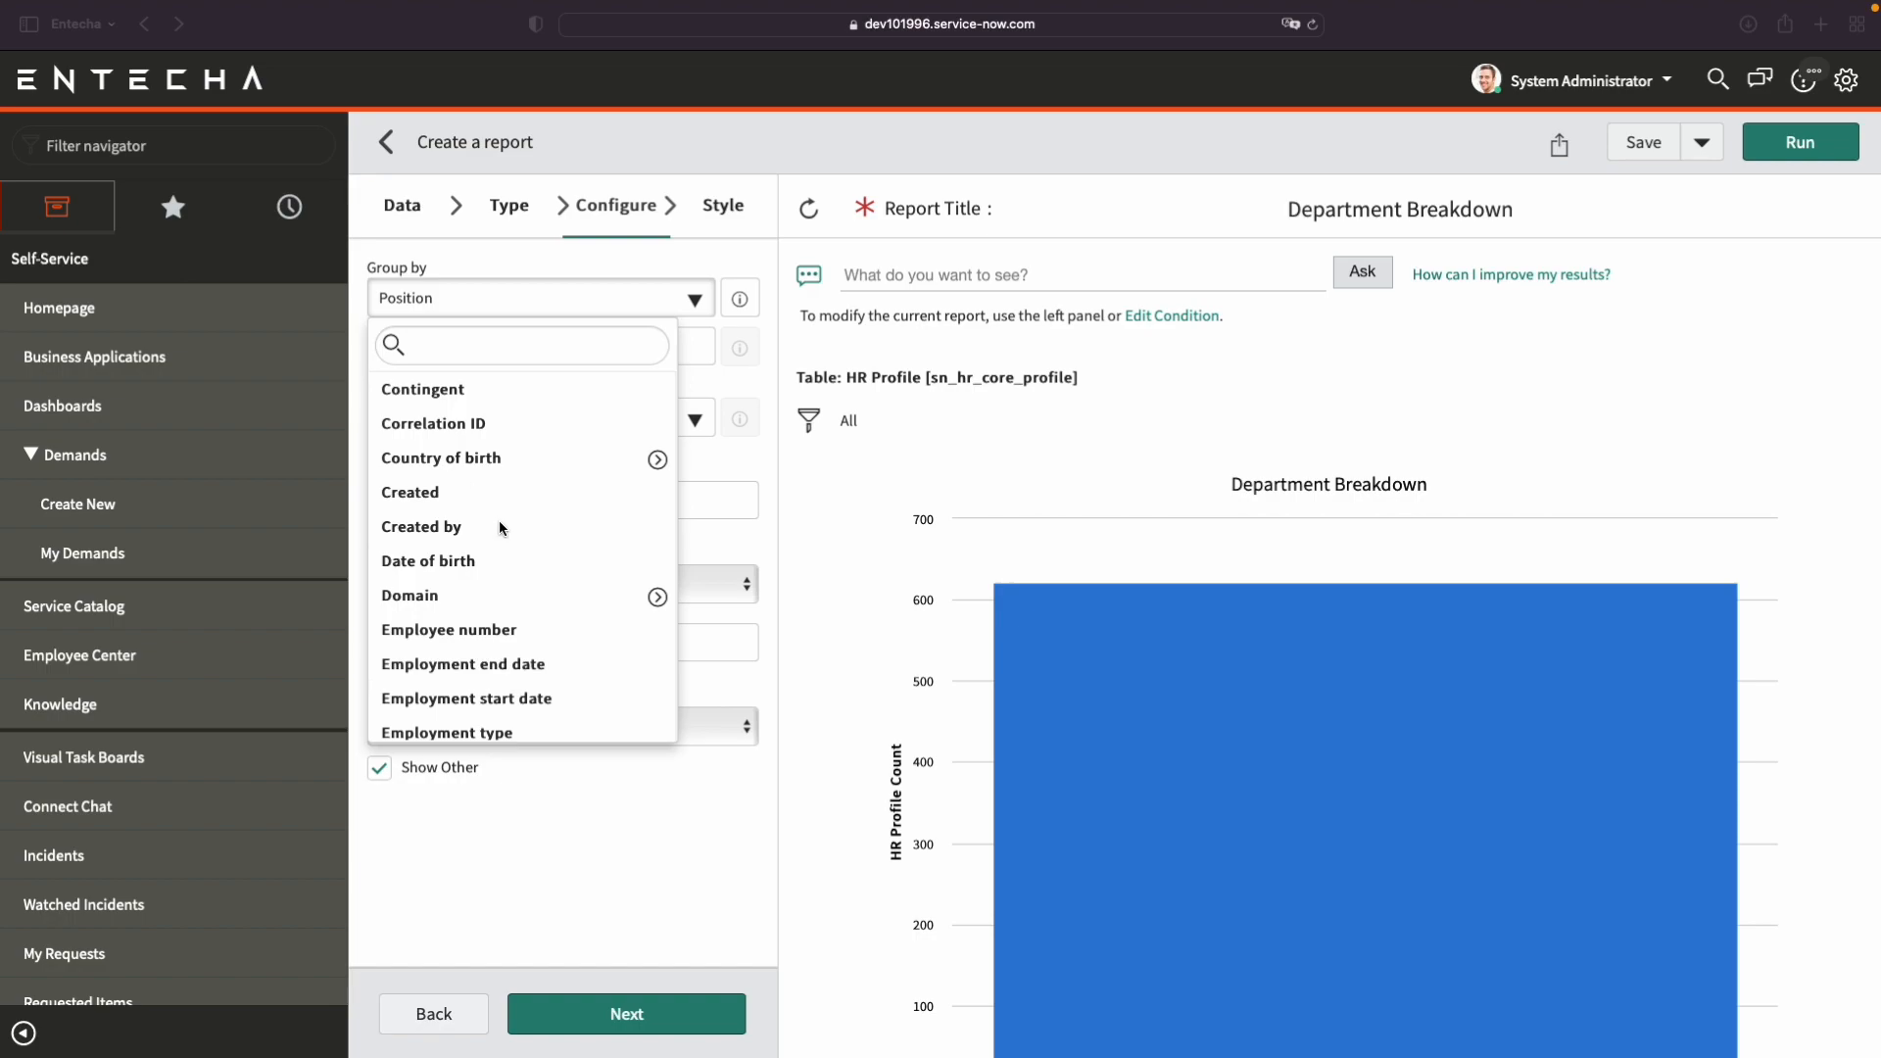
scroll(500, 529, "down", 1)
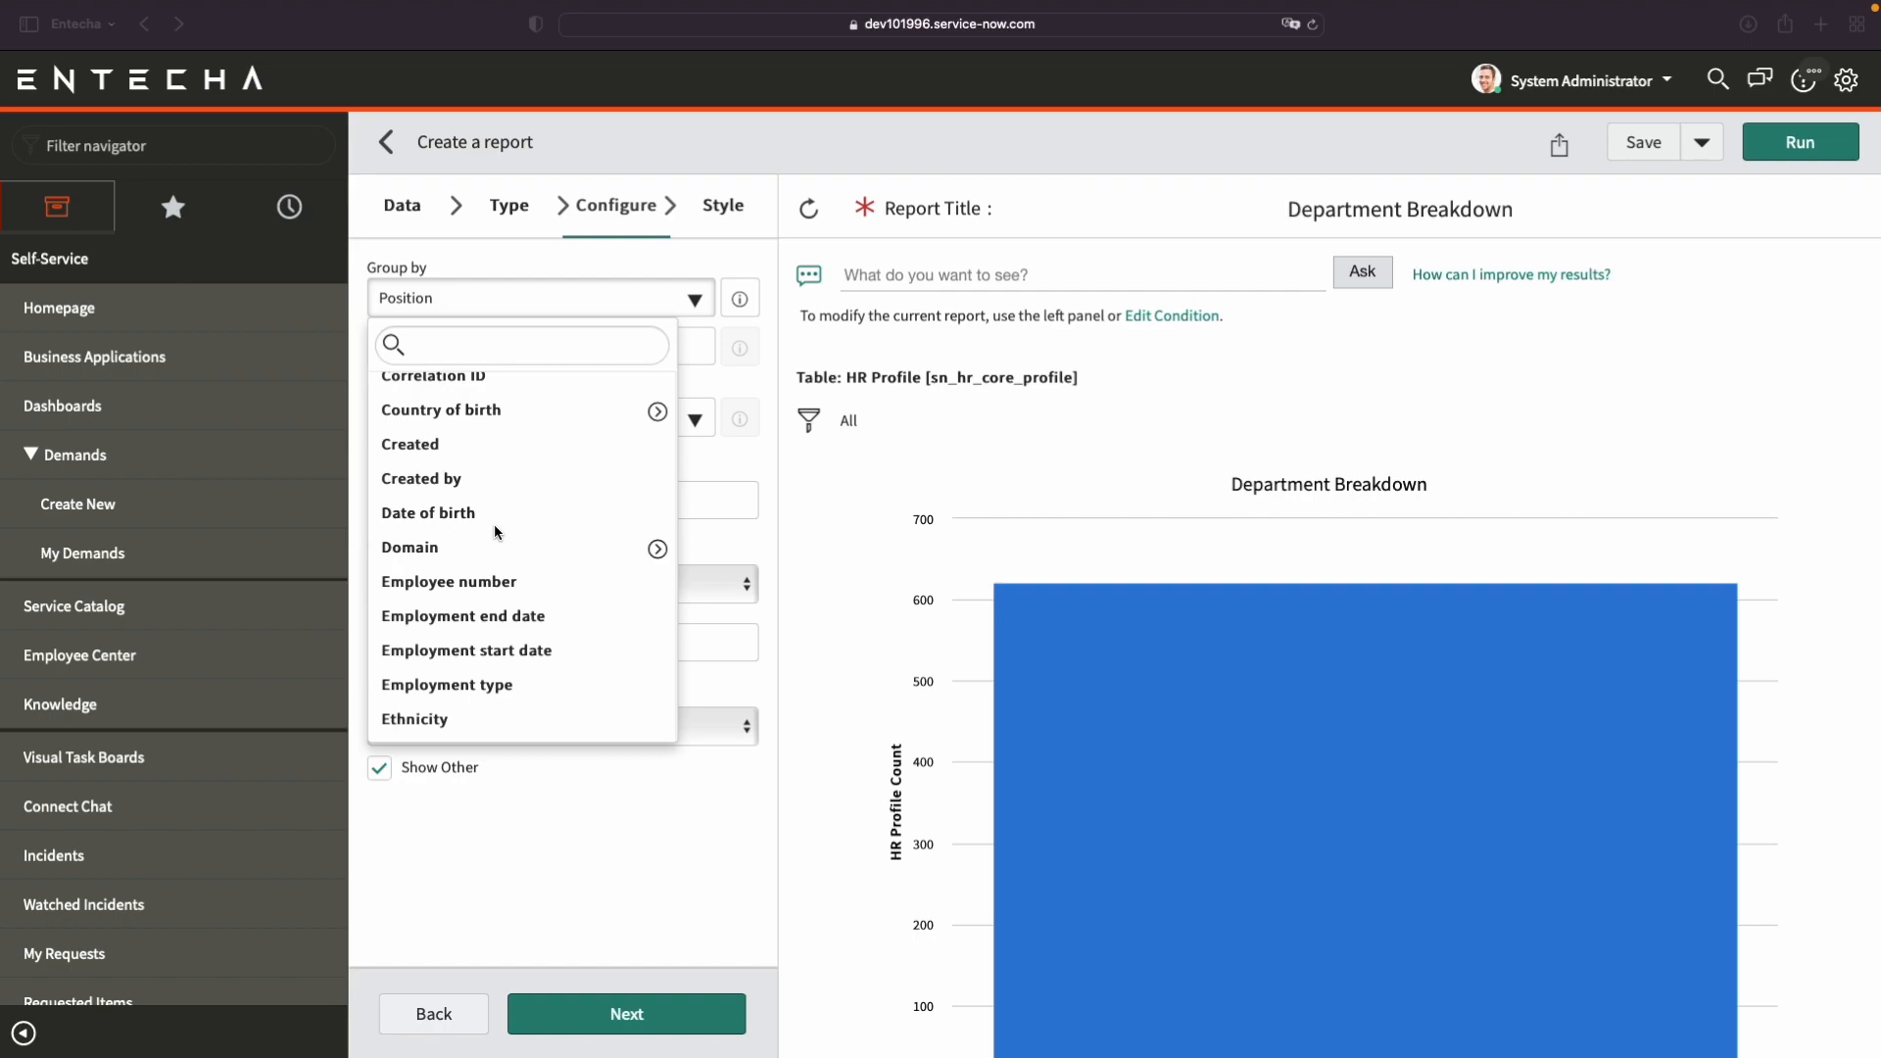
scroll(495, 532, "down", 1)
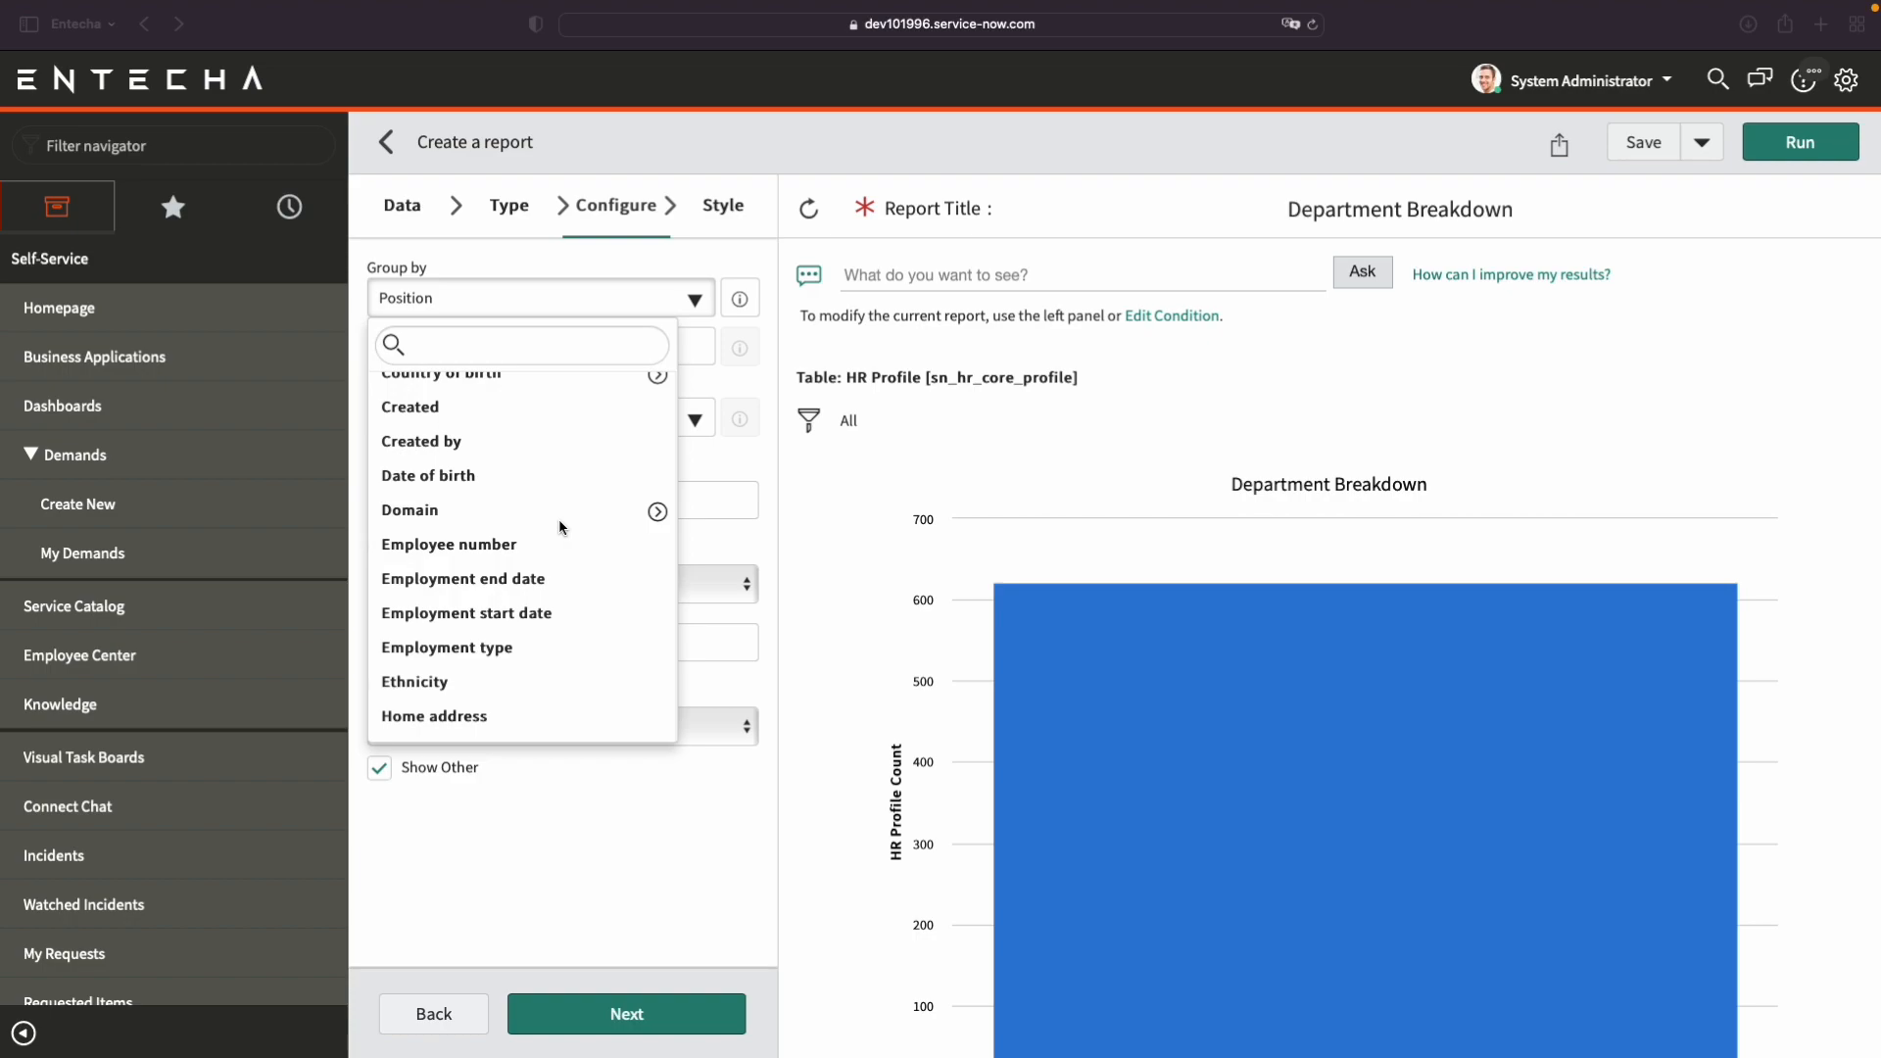
scroll(562, 529, "down", 2)
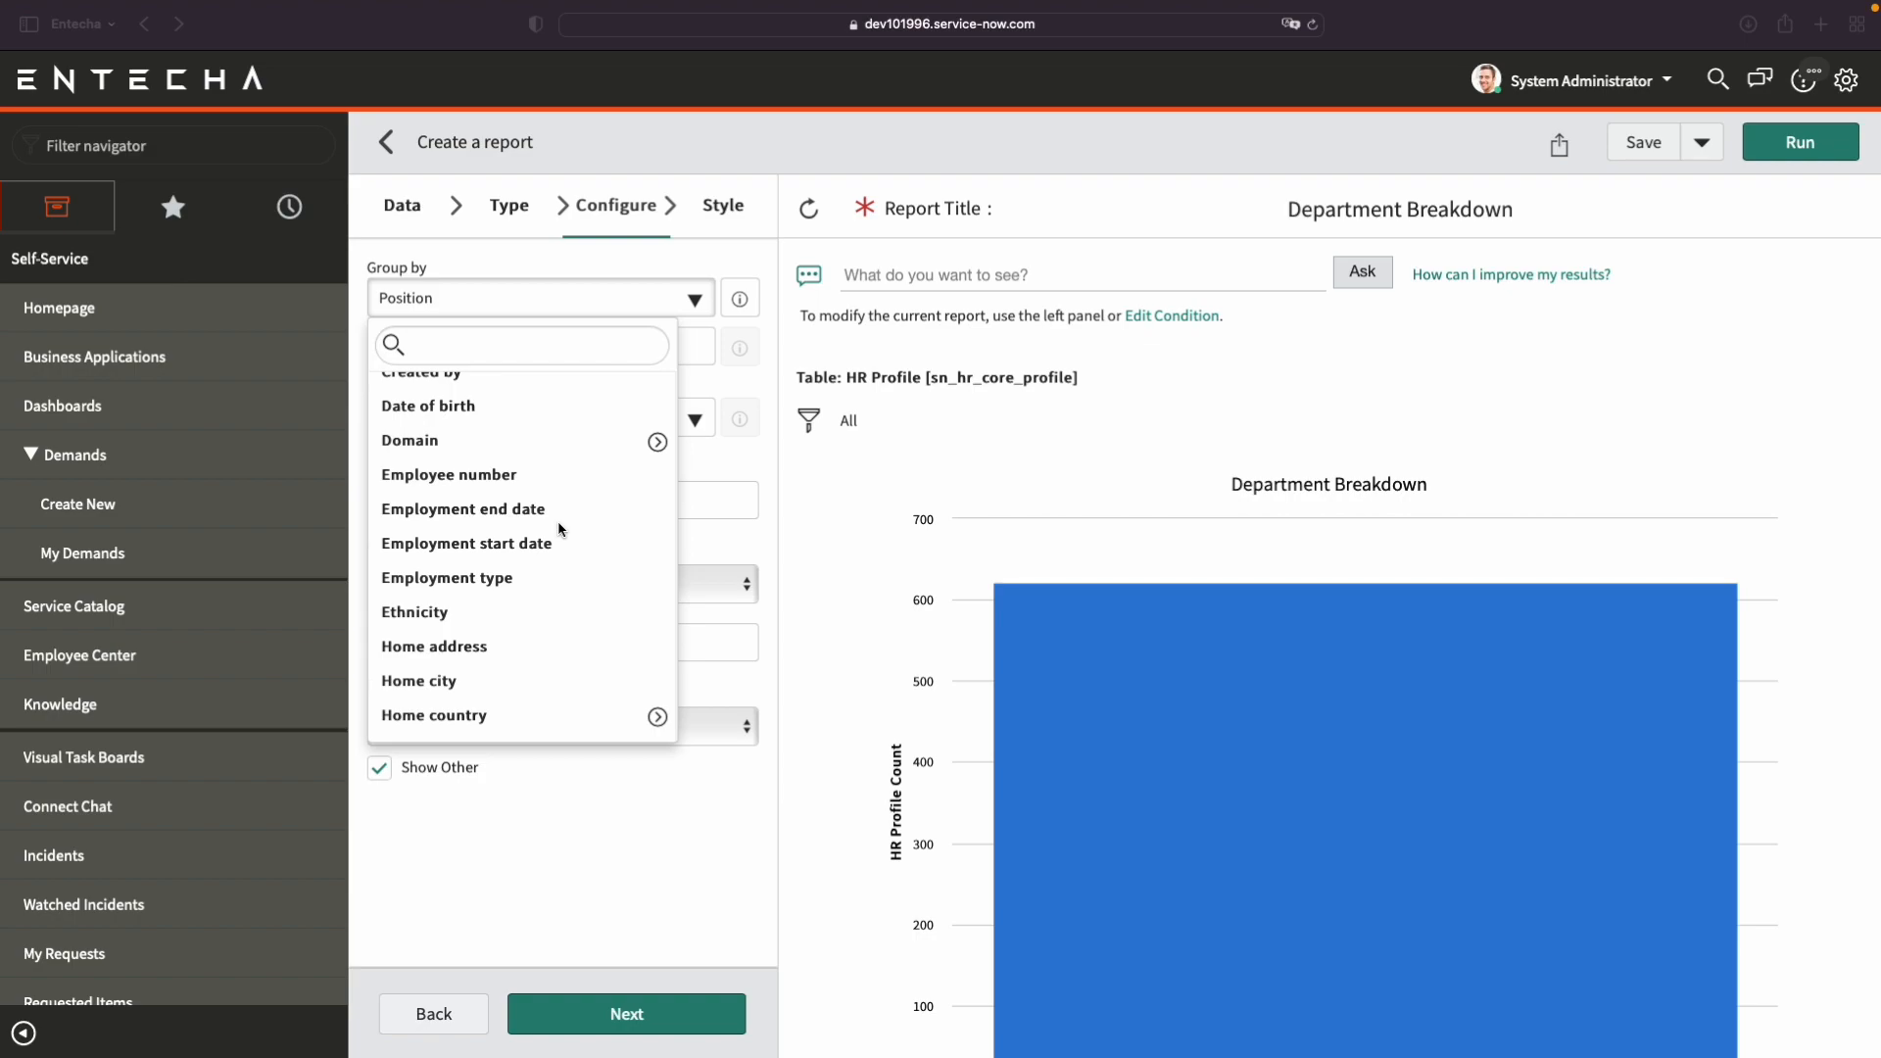
scroll(548, 553, "down", 2)
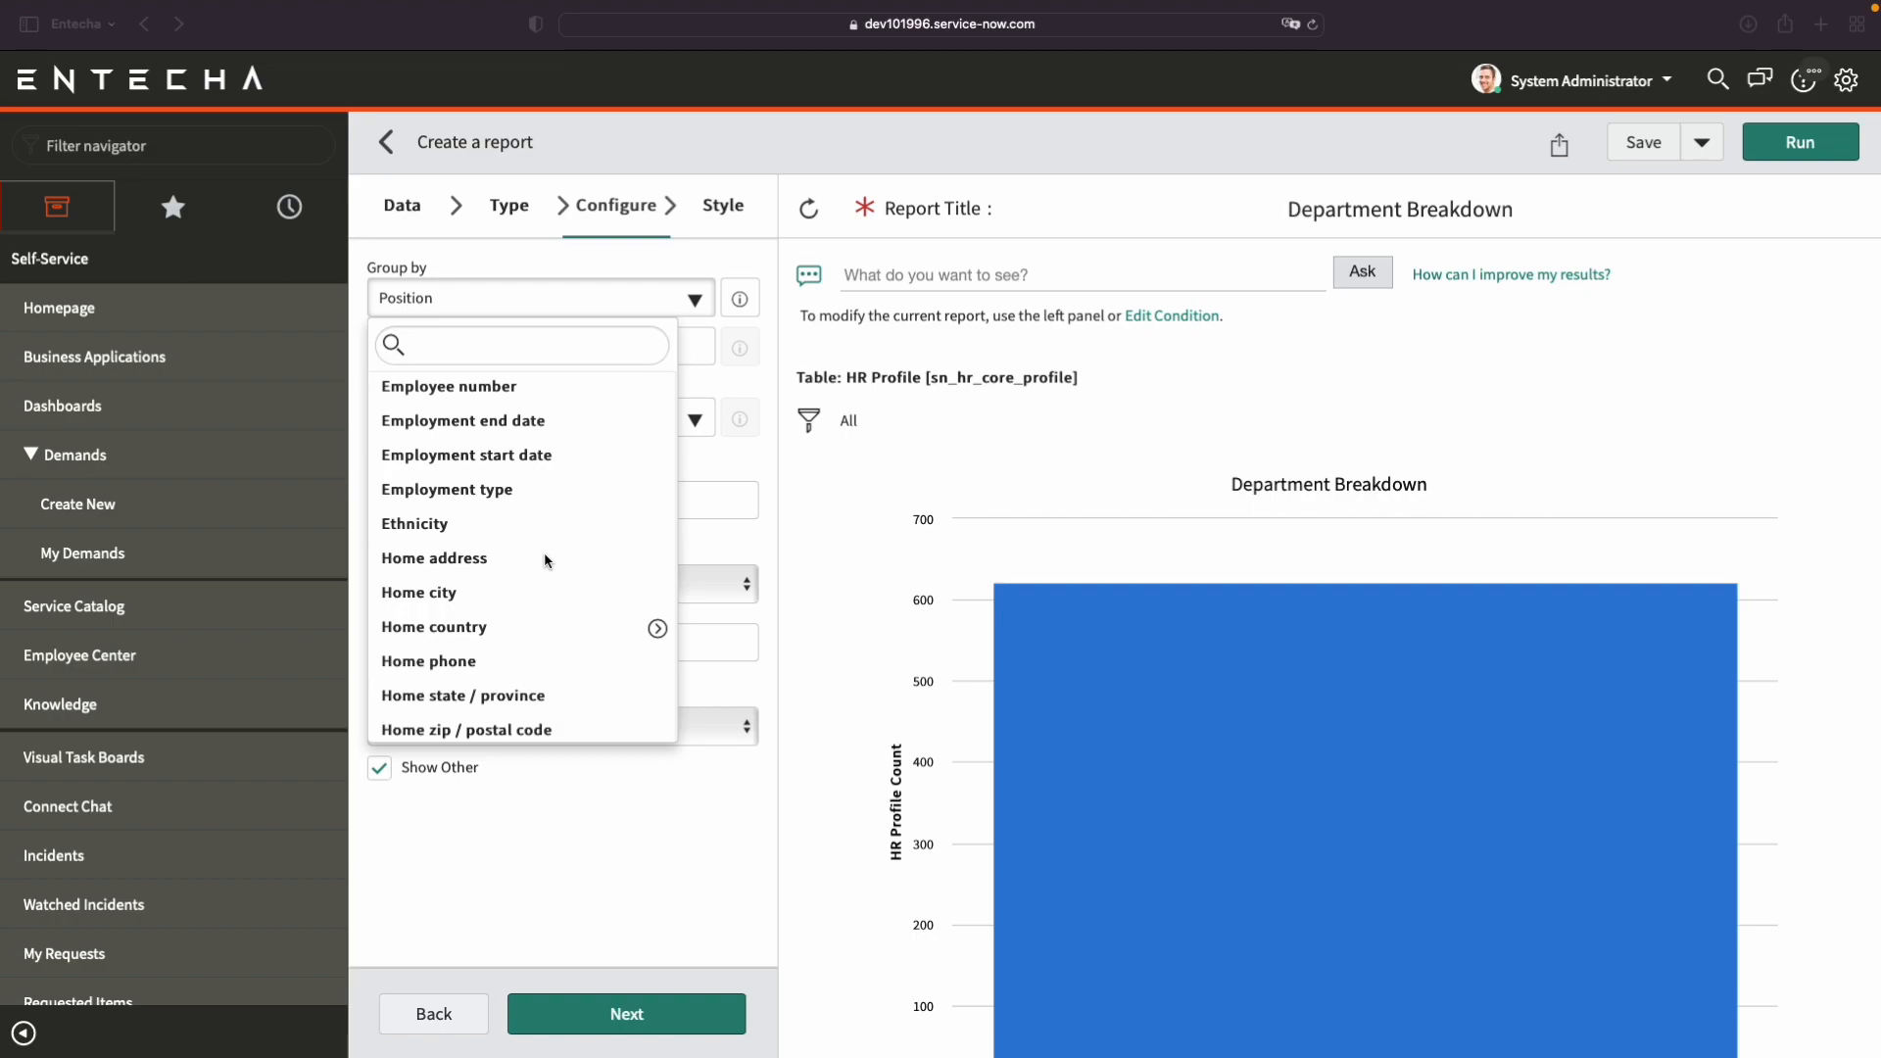
scroll(546, 561, "down", 5)
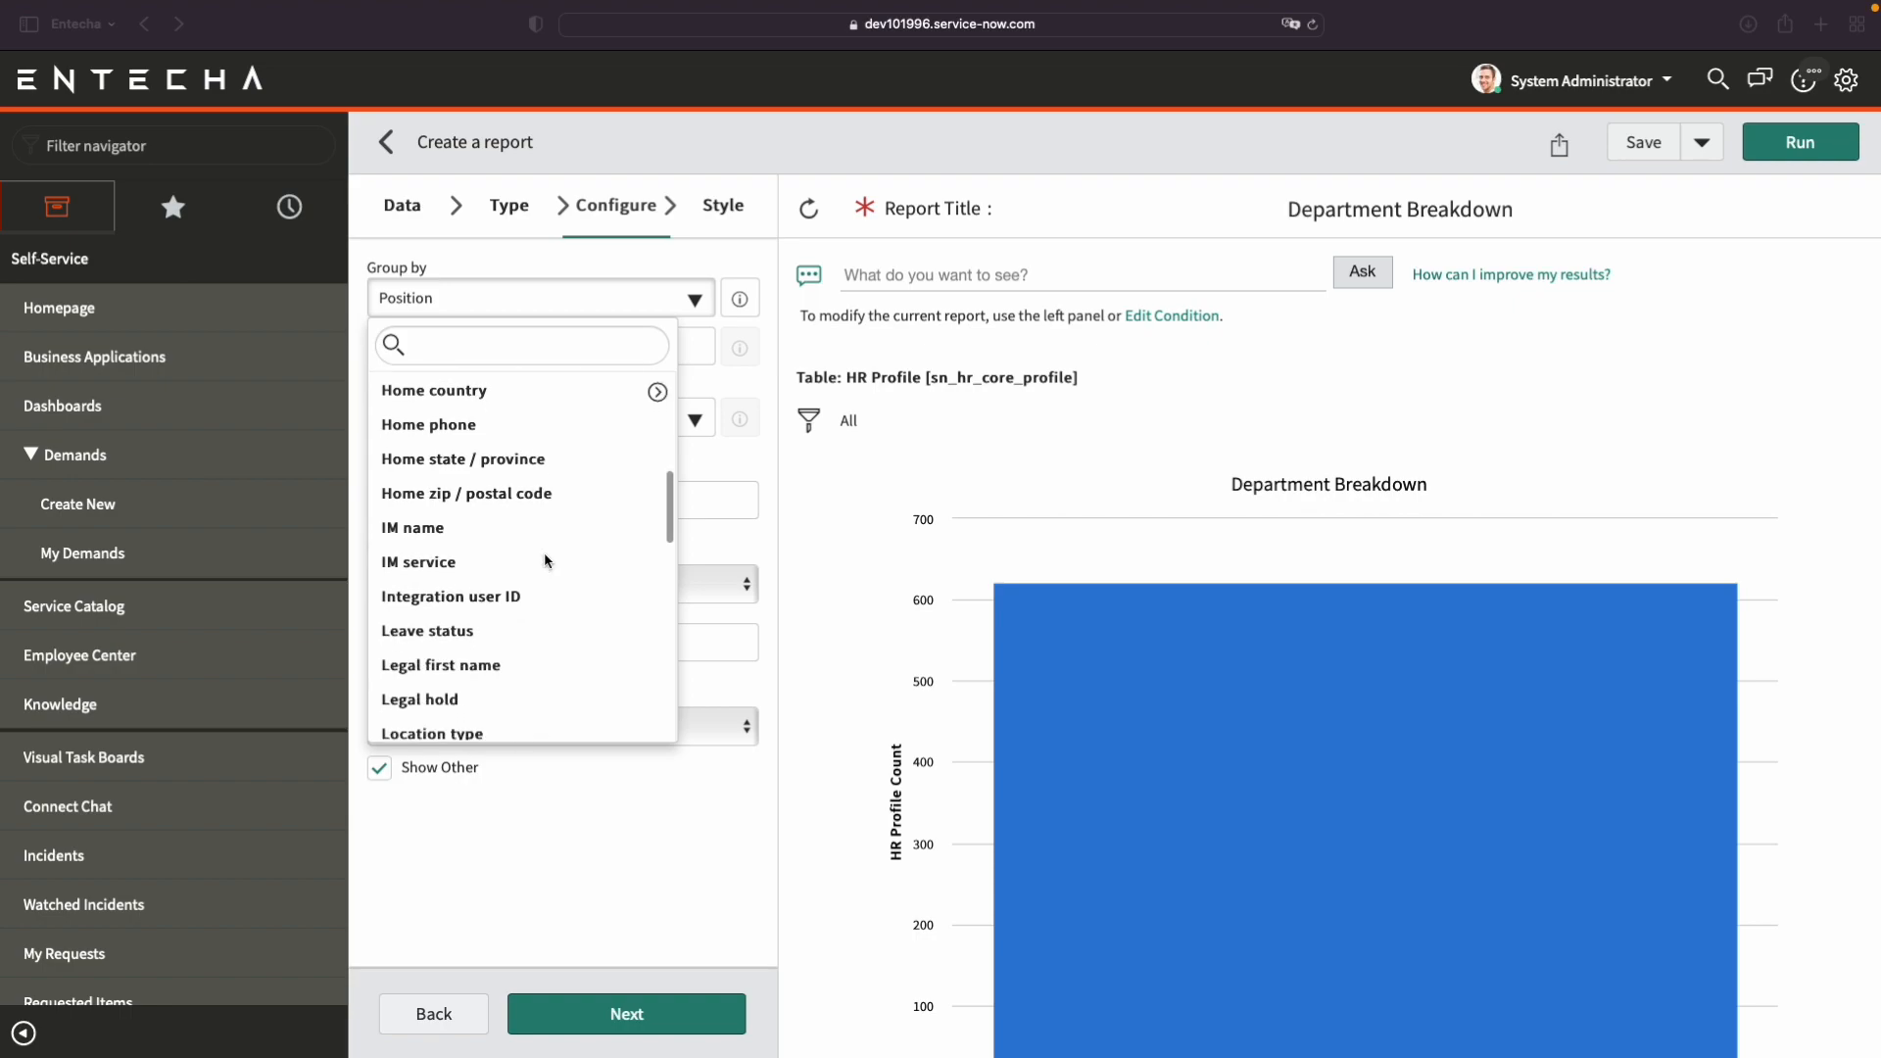
scroll(545, 561, "down", 5)
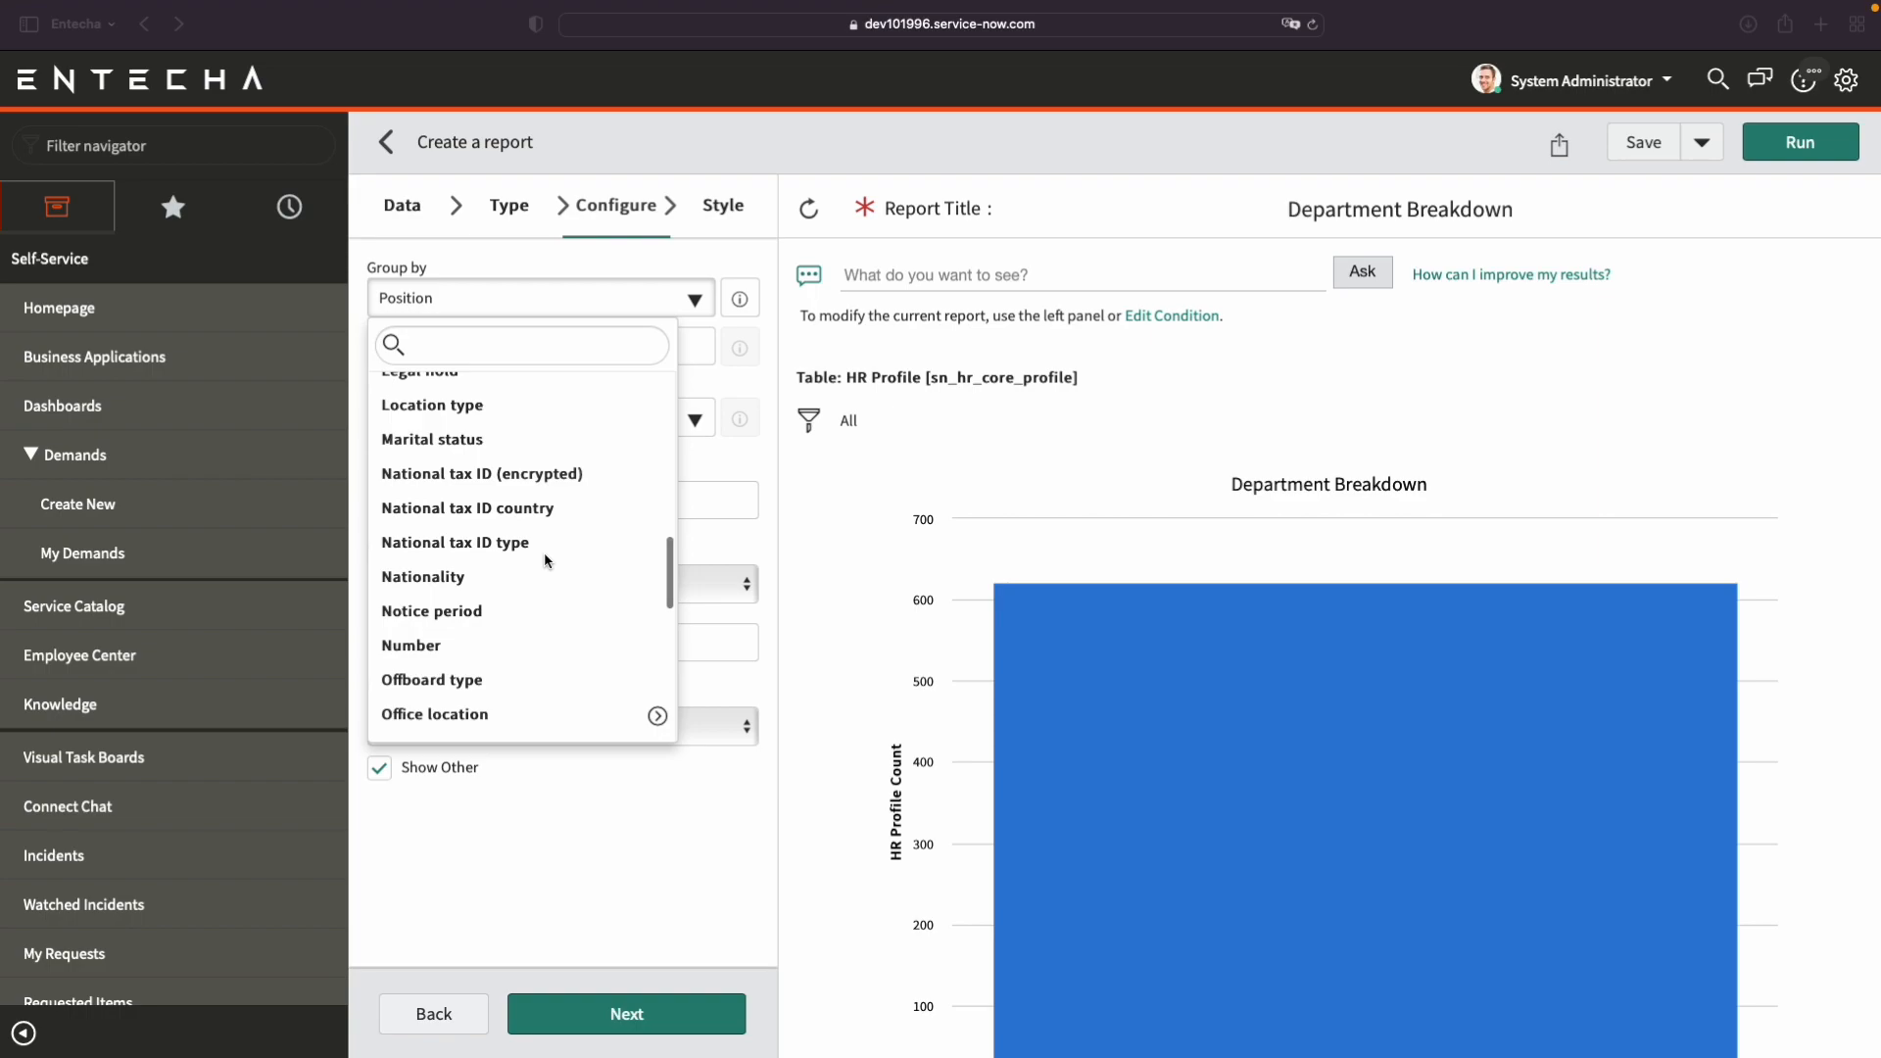
scroll(546, 560, "down", 4)
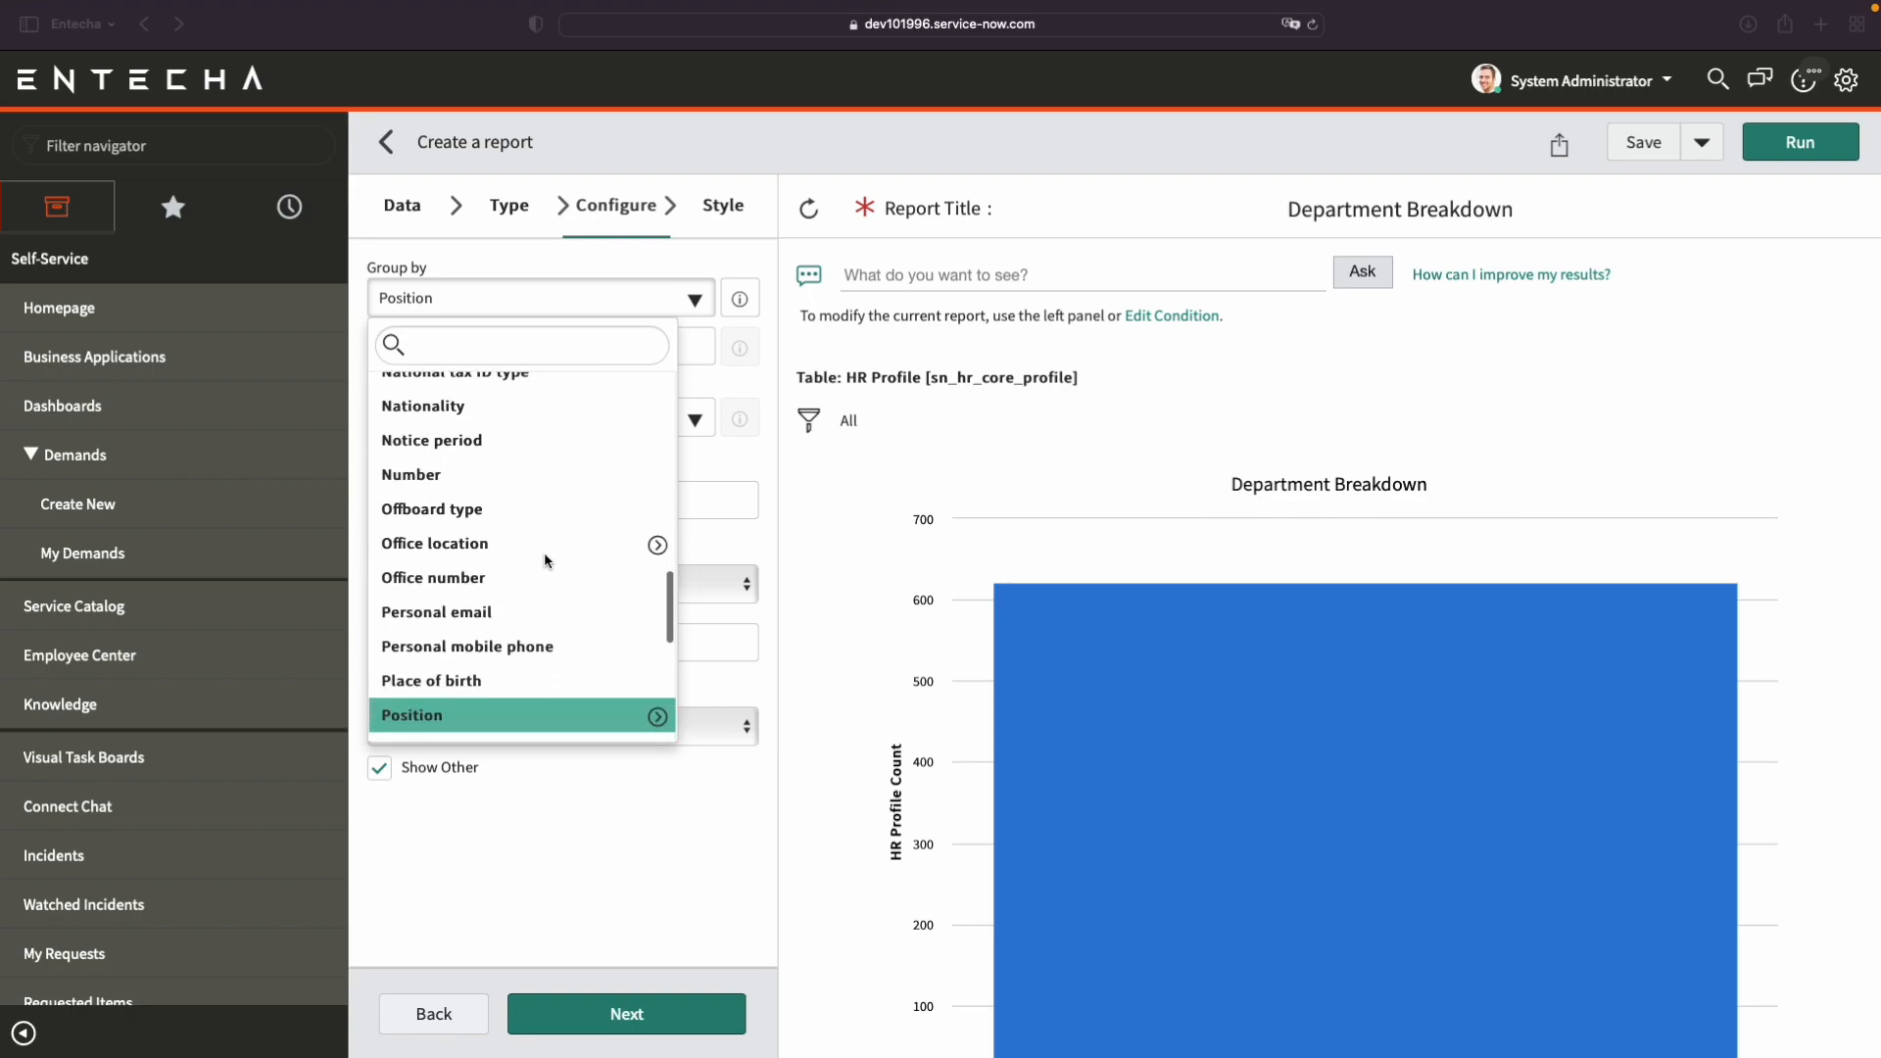
scroll(546, 561, "down", 3)
scroll(545, 561, "down", 1)
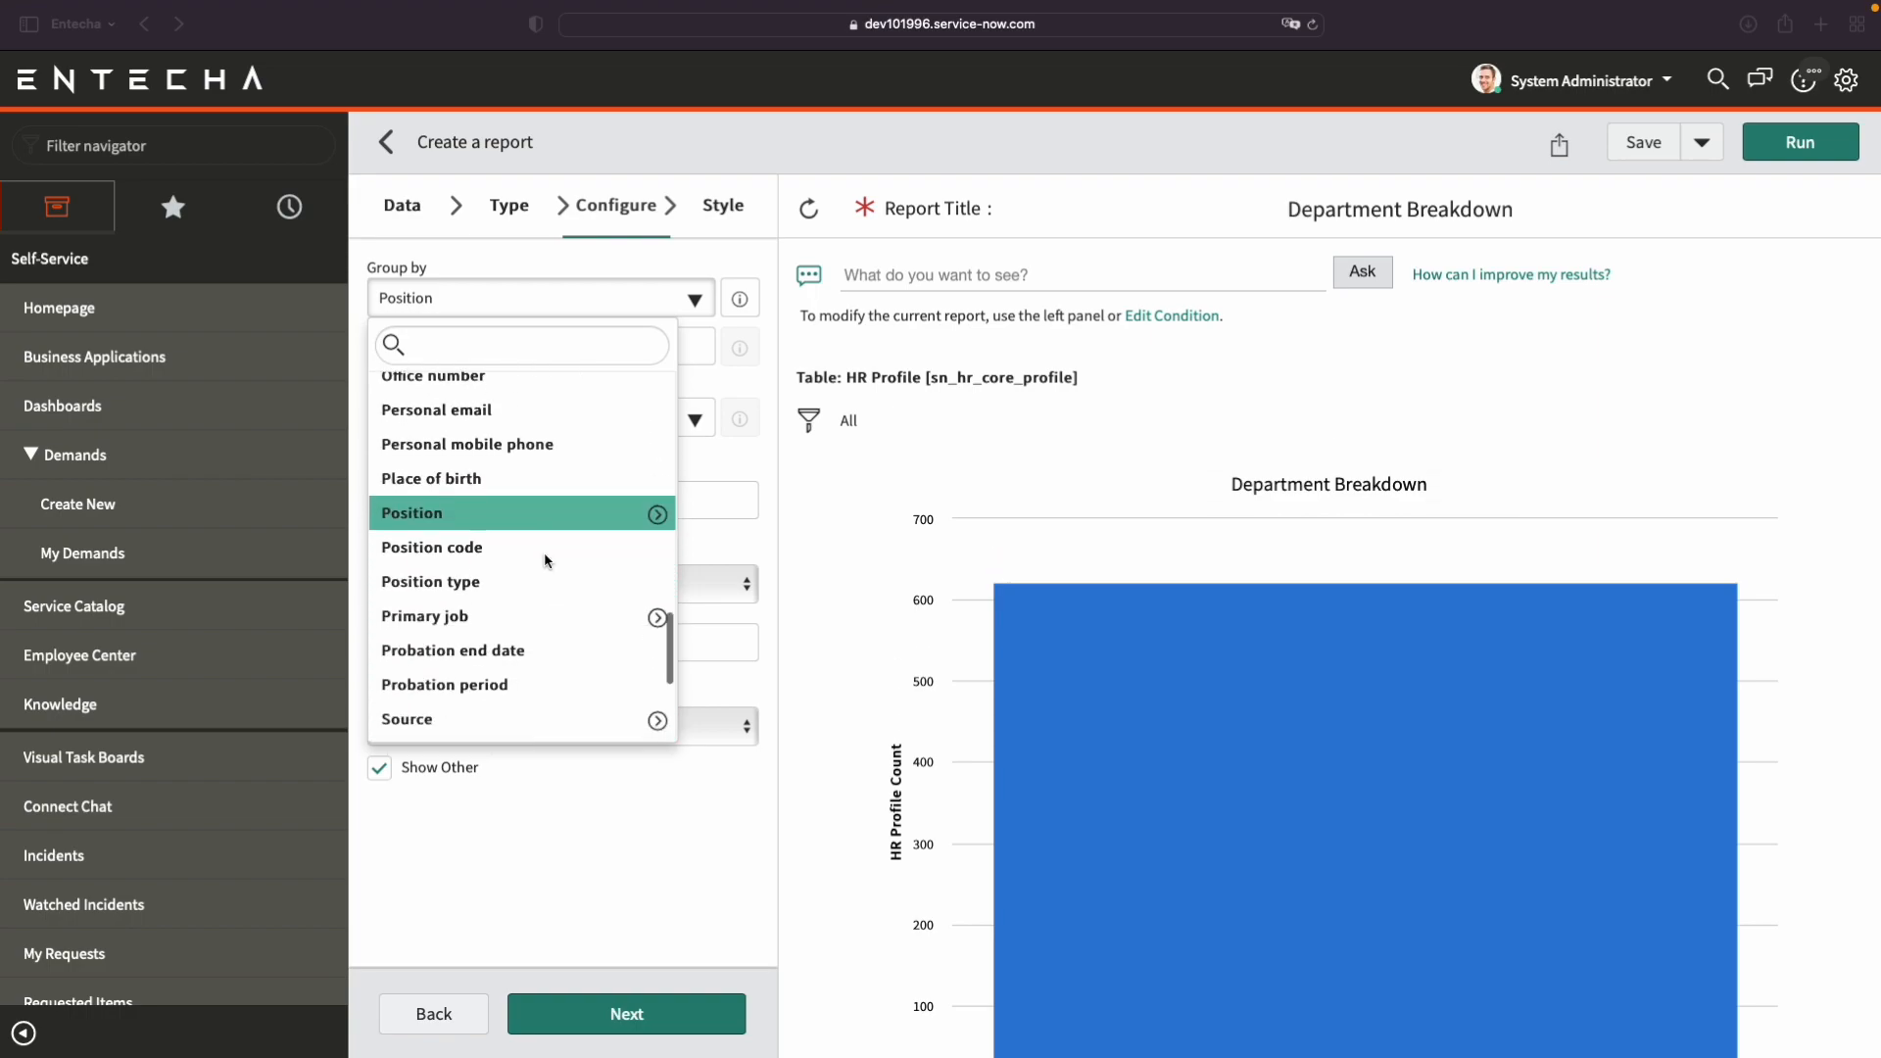
scroll(545, 561, "down", 5)
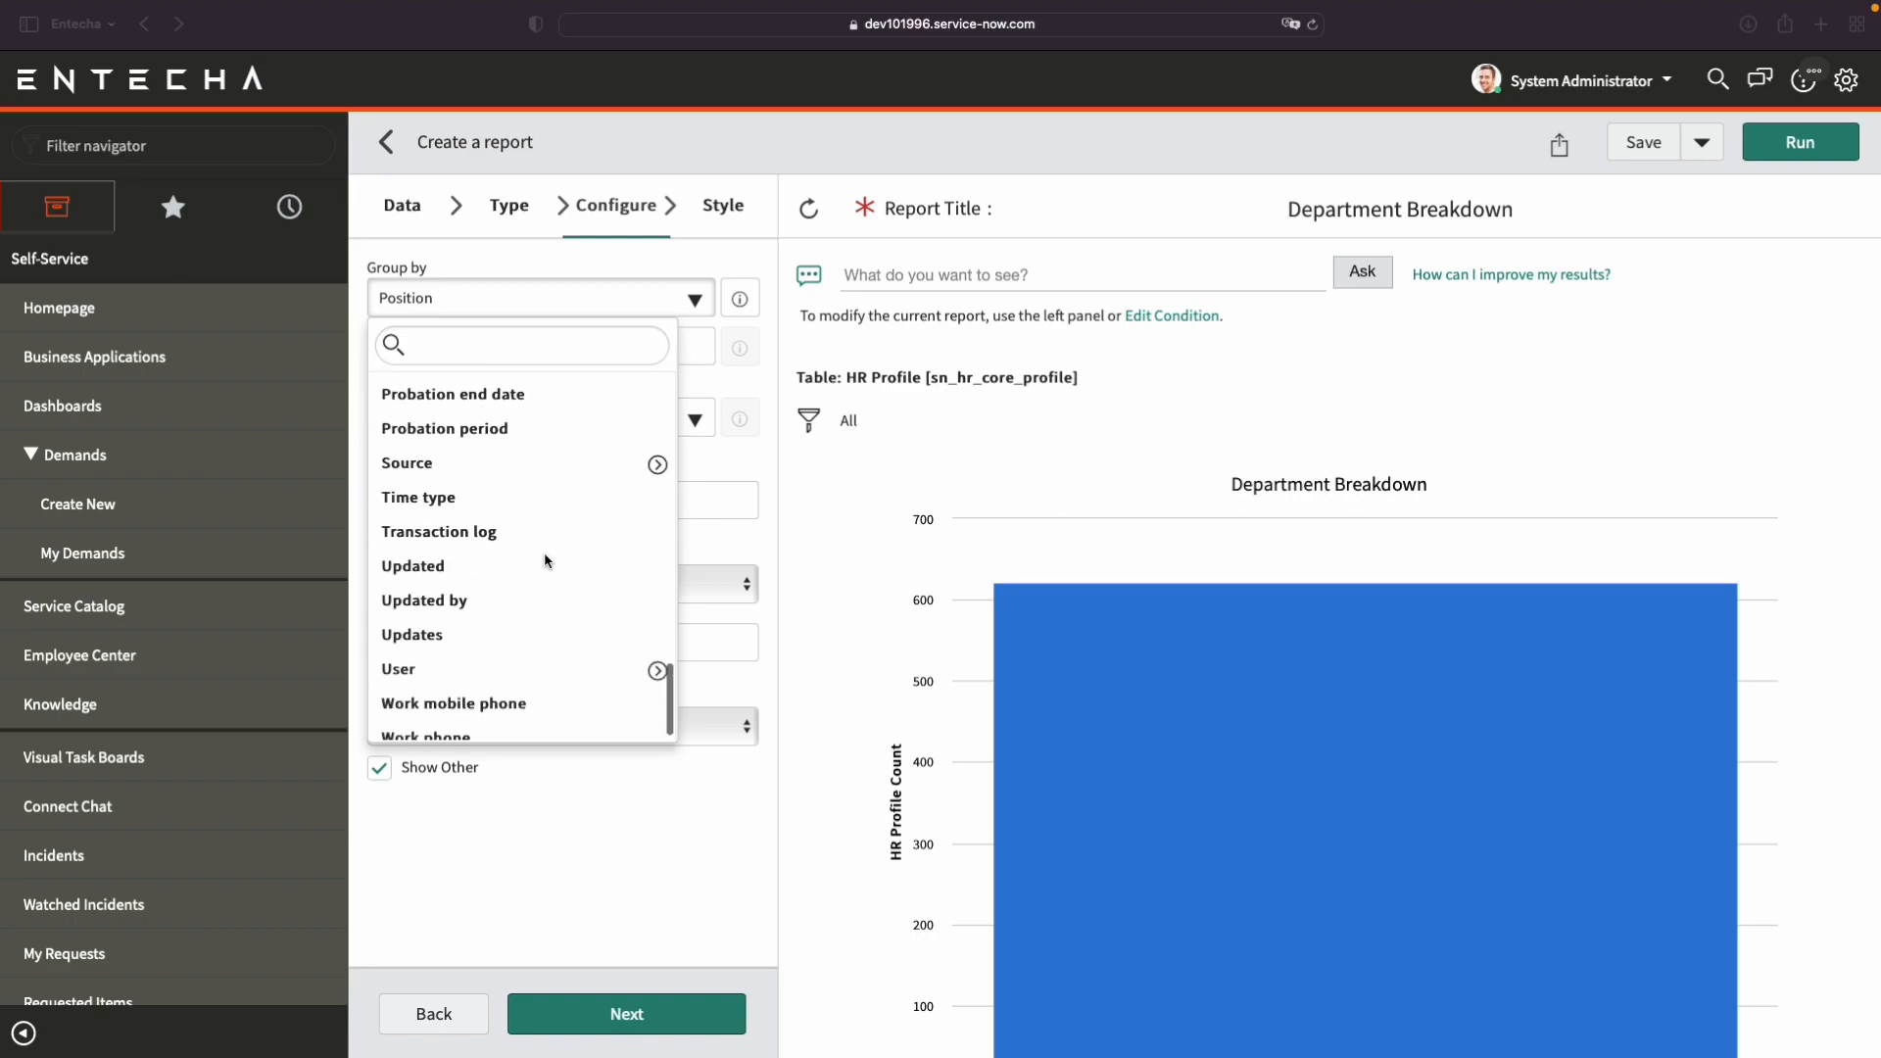
scroll(546, 586, "down", 1)
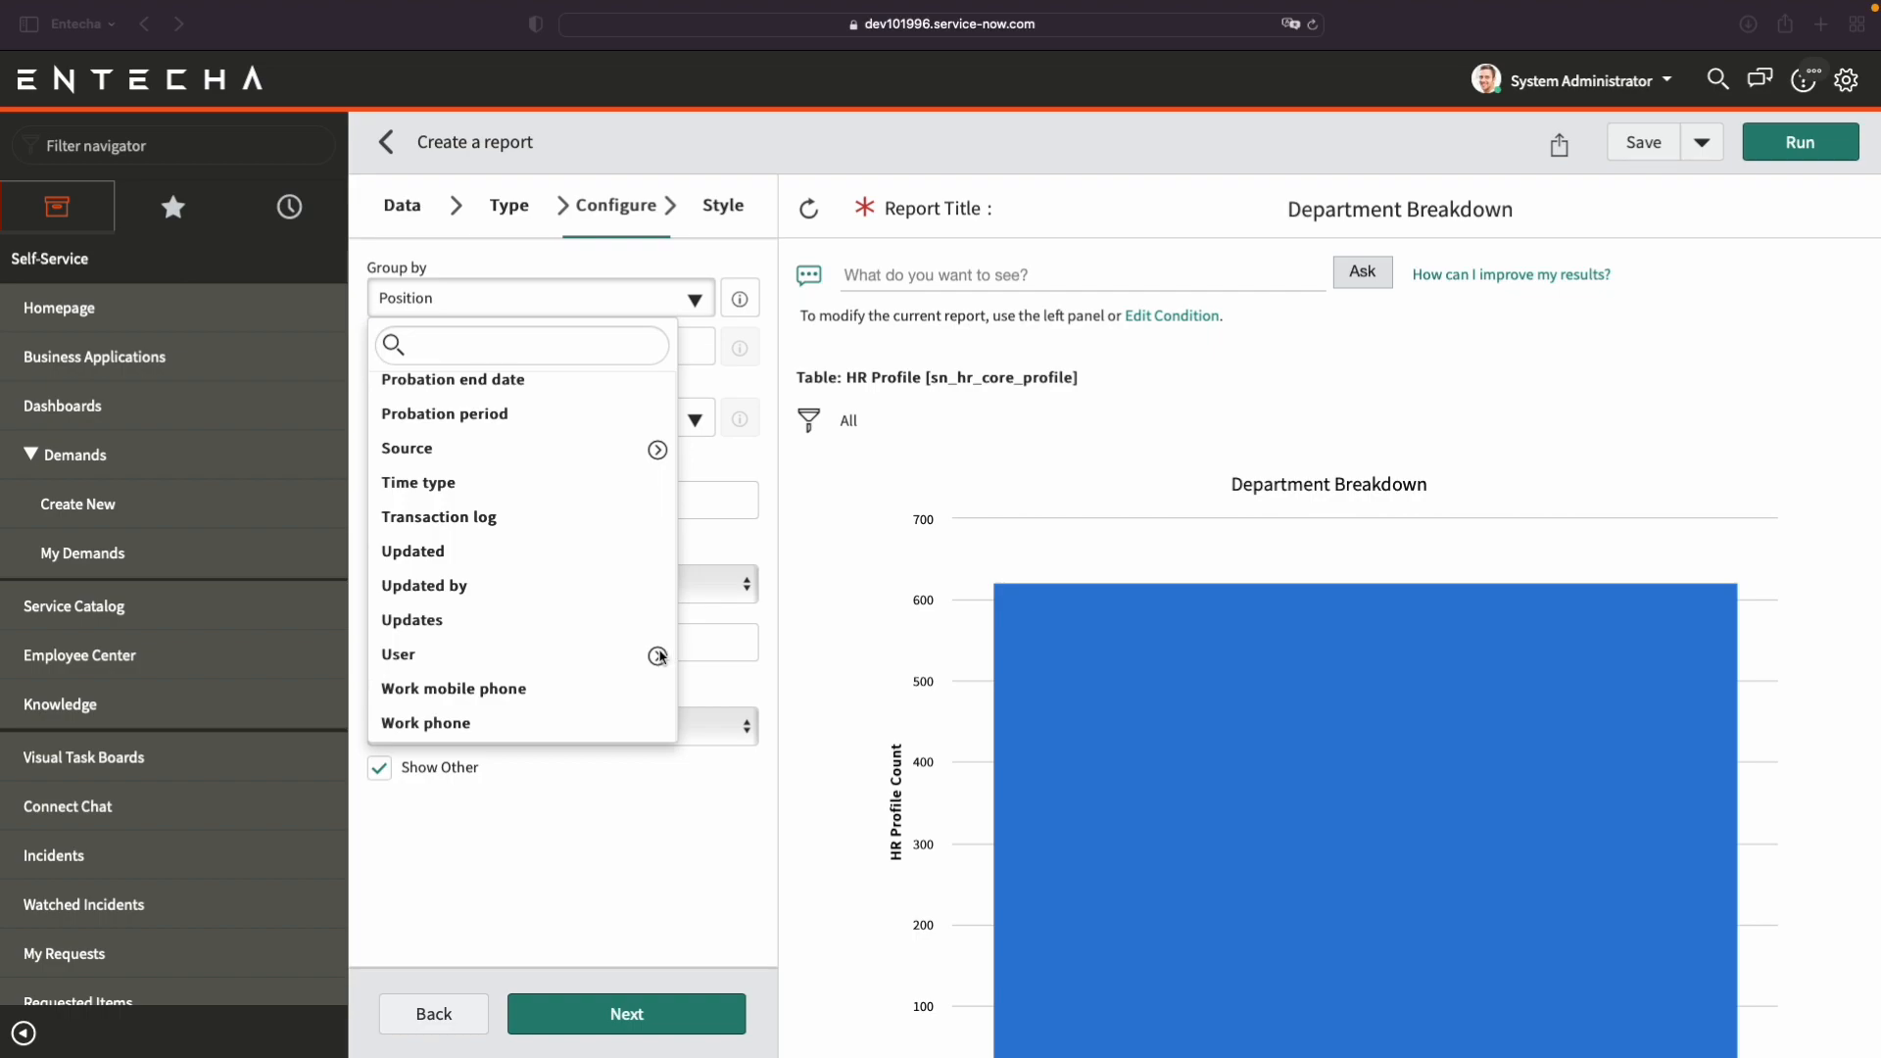
left_click(658, 657)
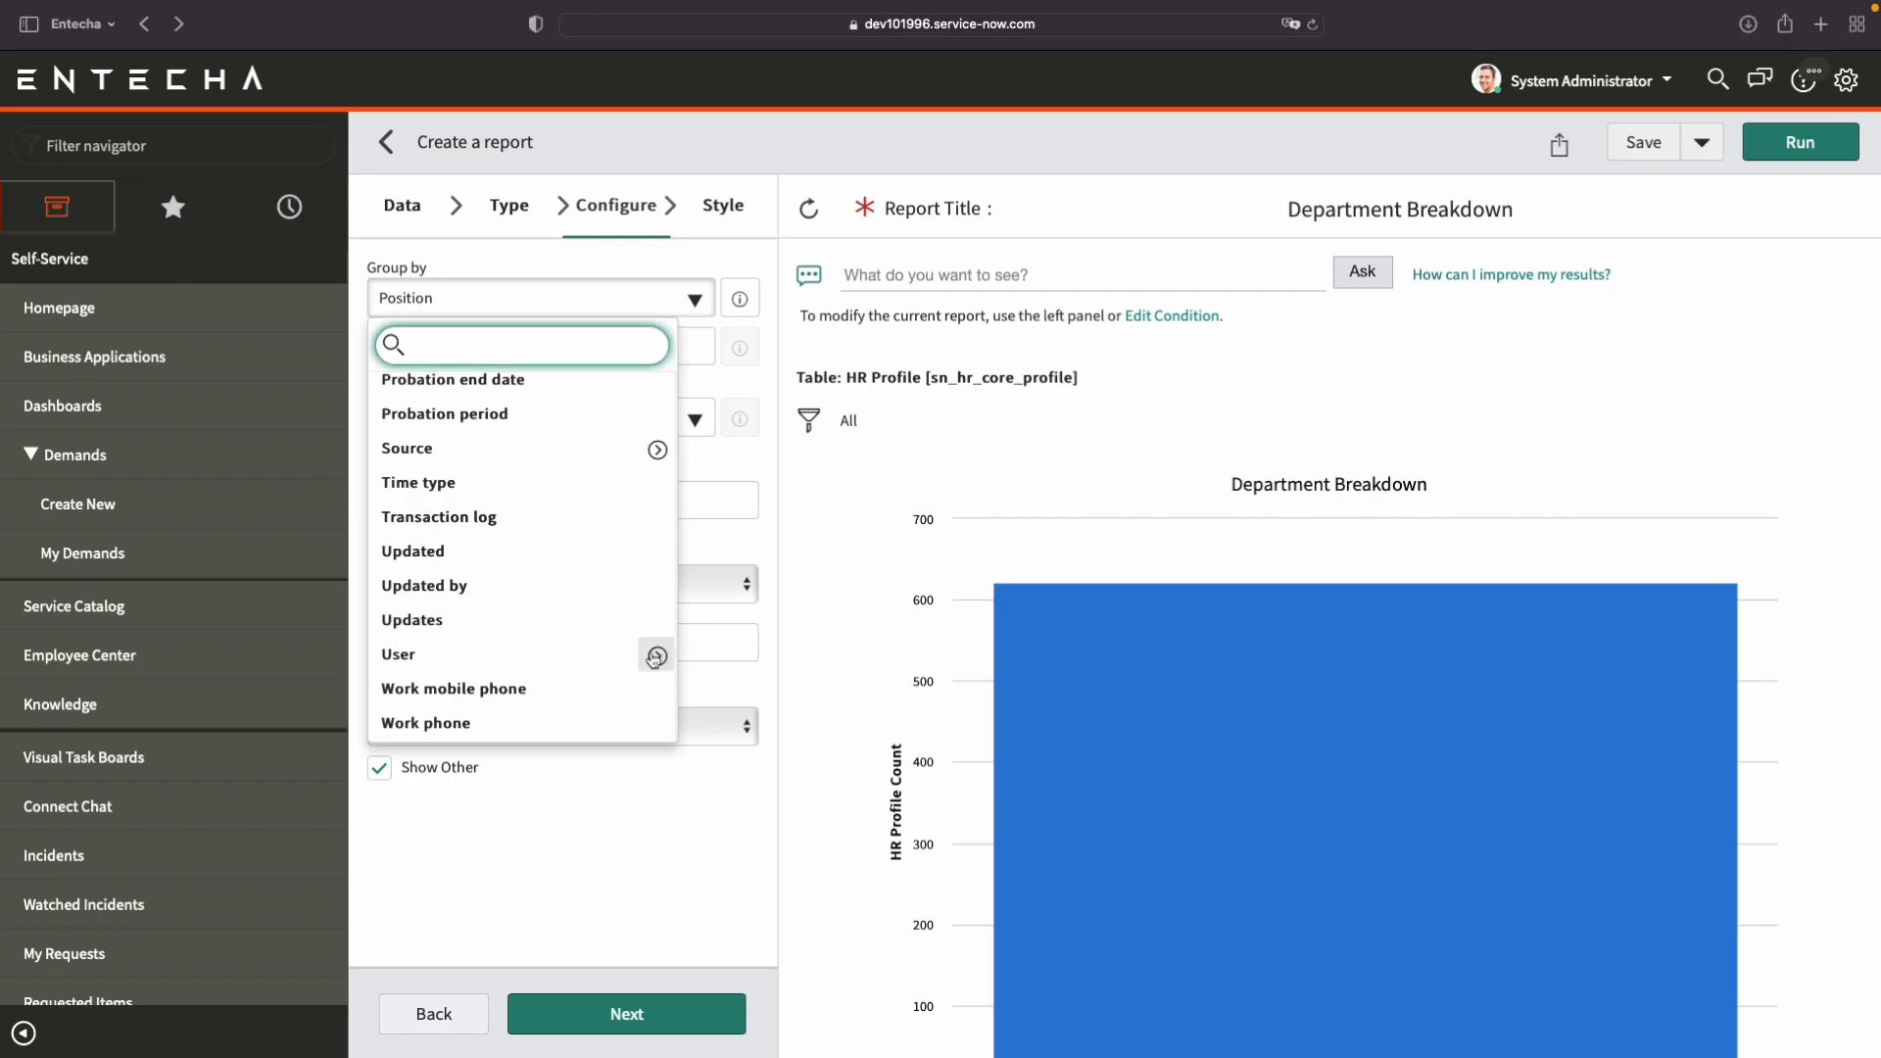
left_click(657, 658)
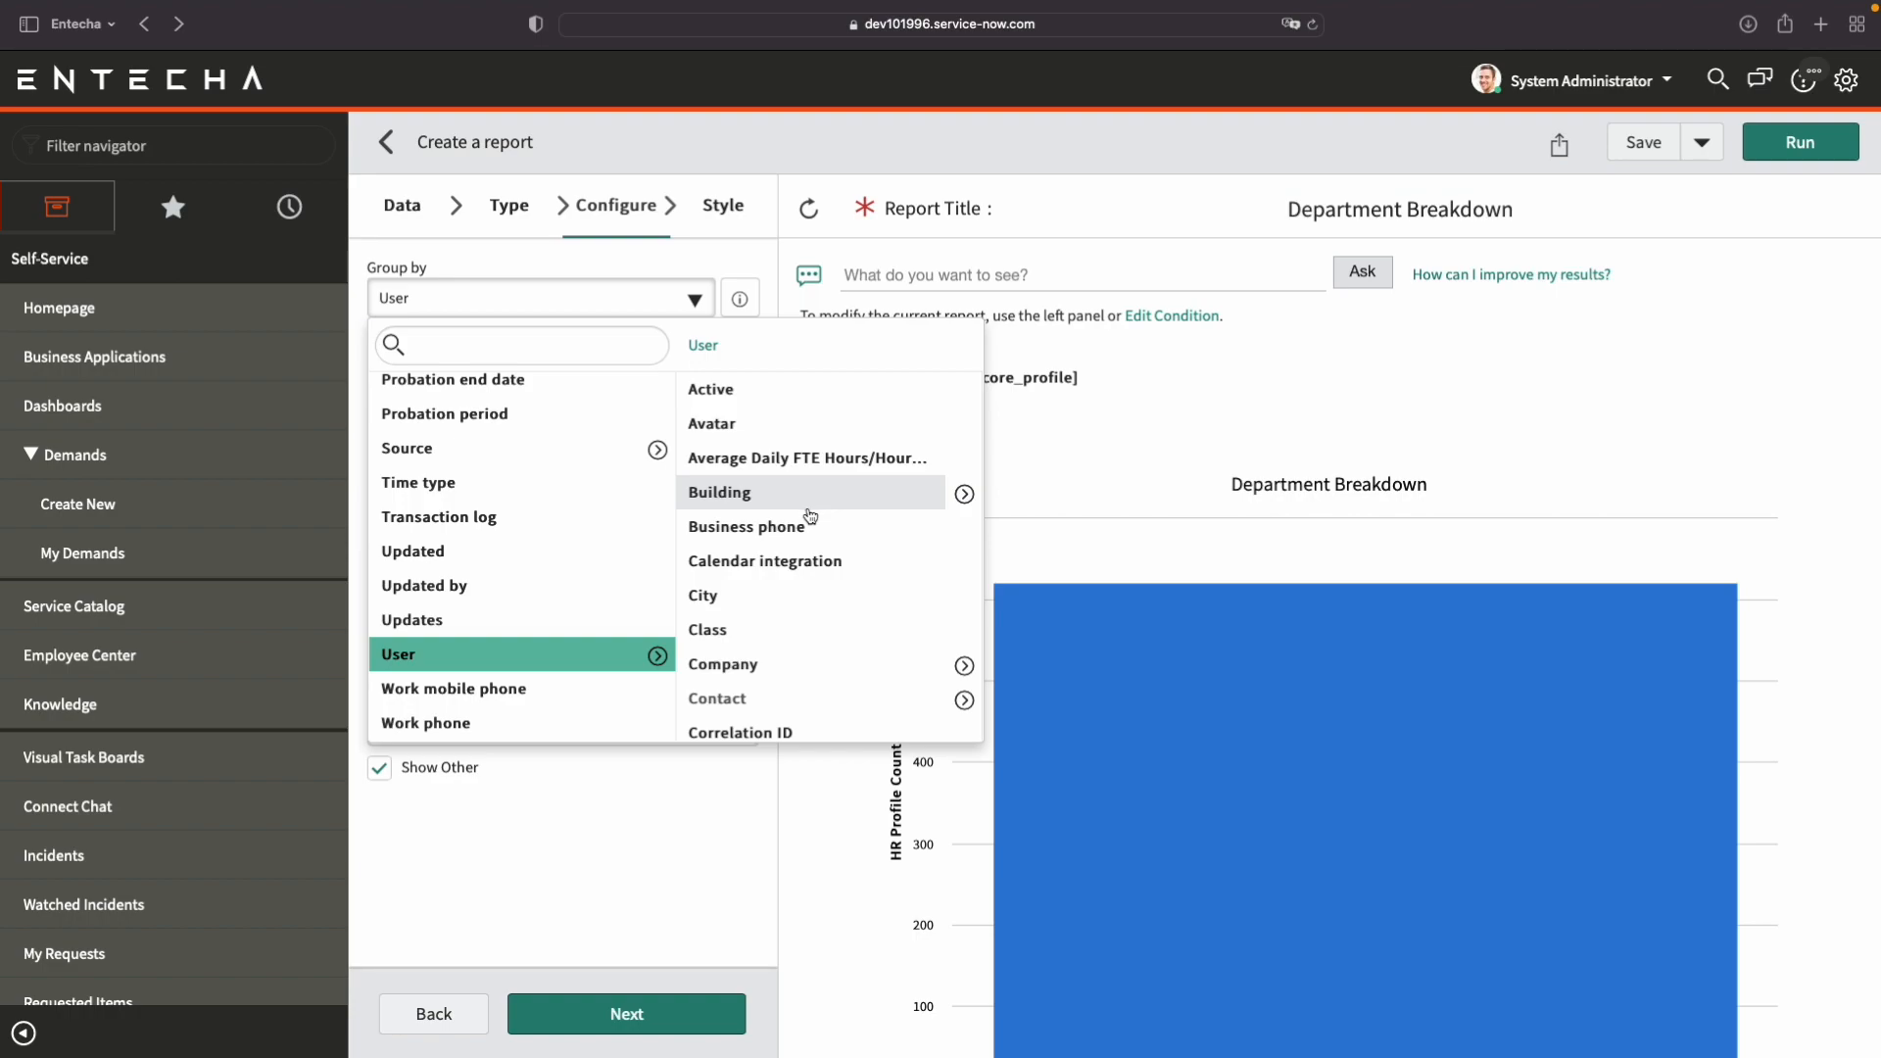
Group the Department Breakdown report by the user's Department and run it.
scroll(811, 516, "down", 1)
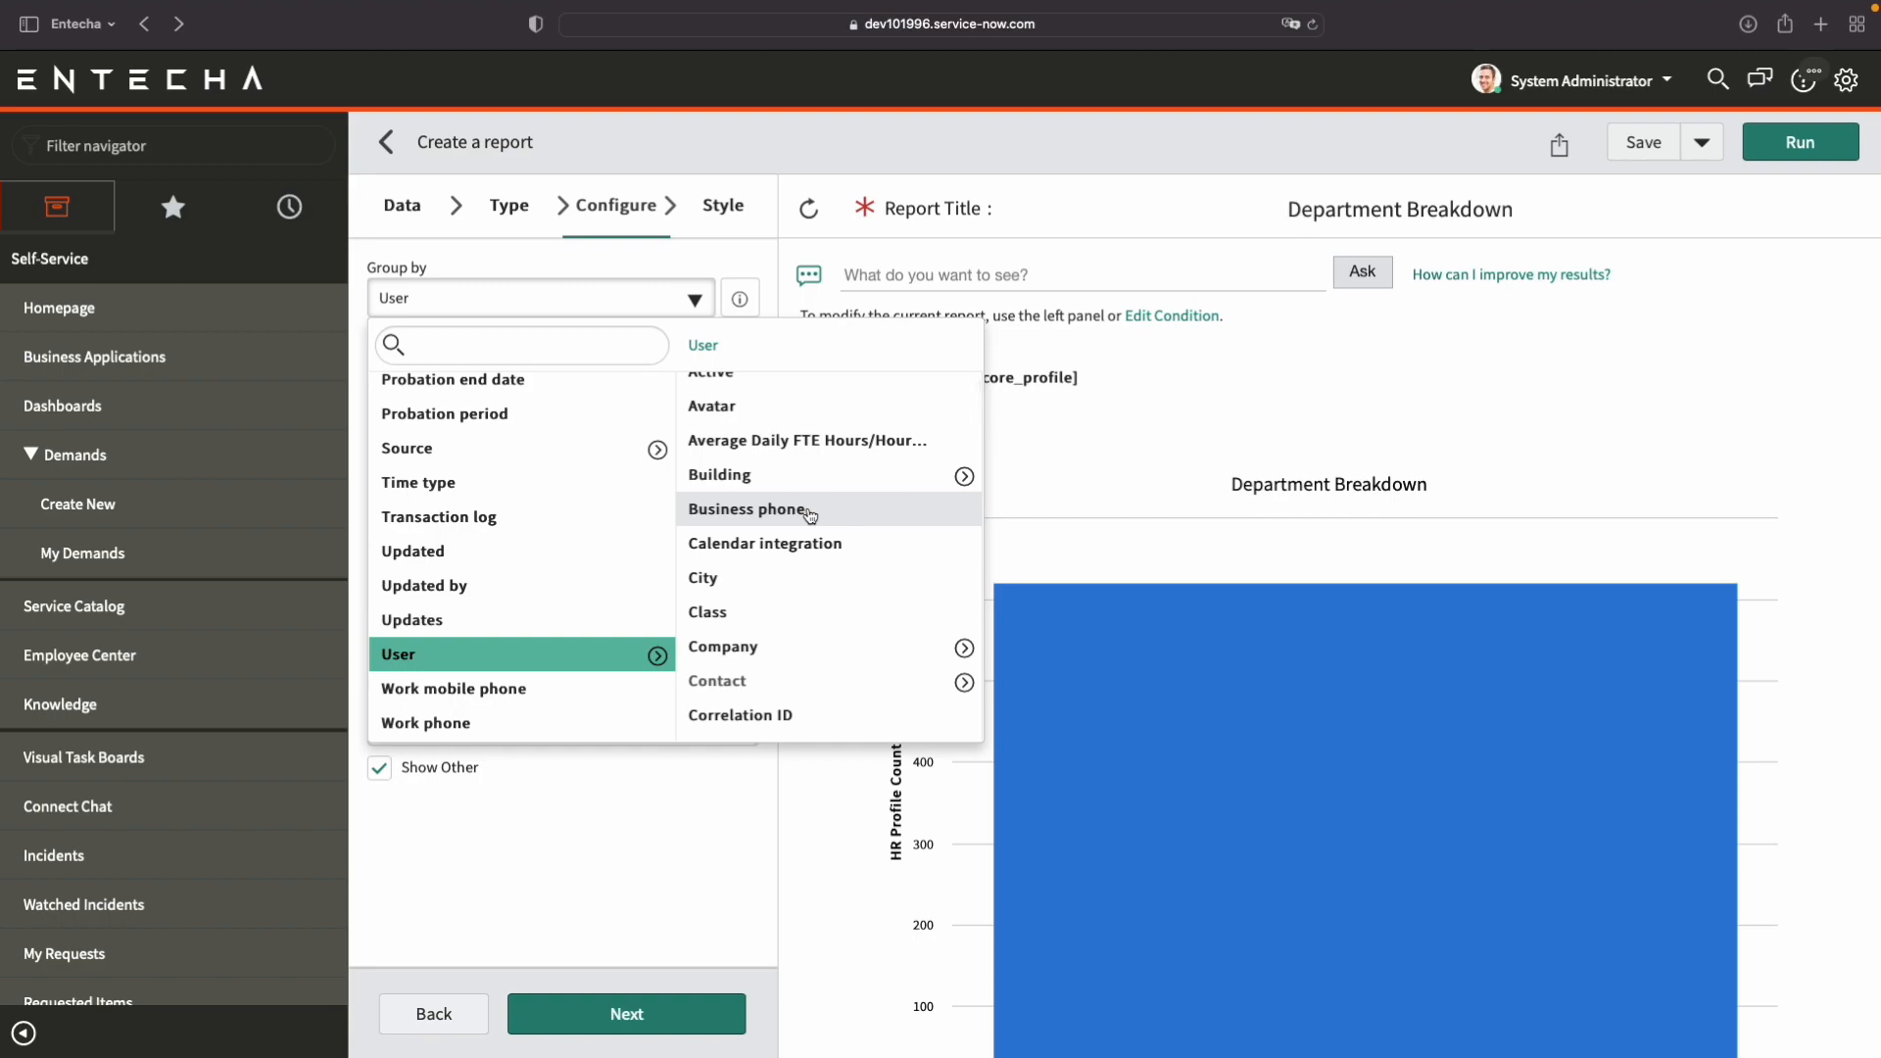
scroll(810, 517, "down", 10)
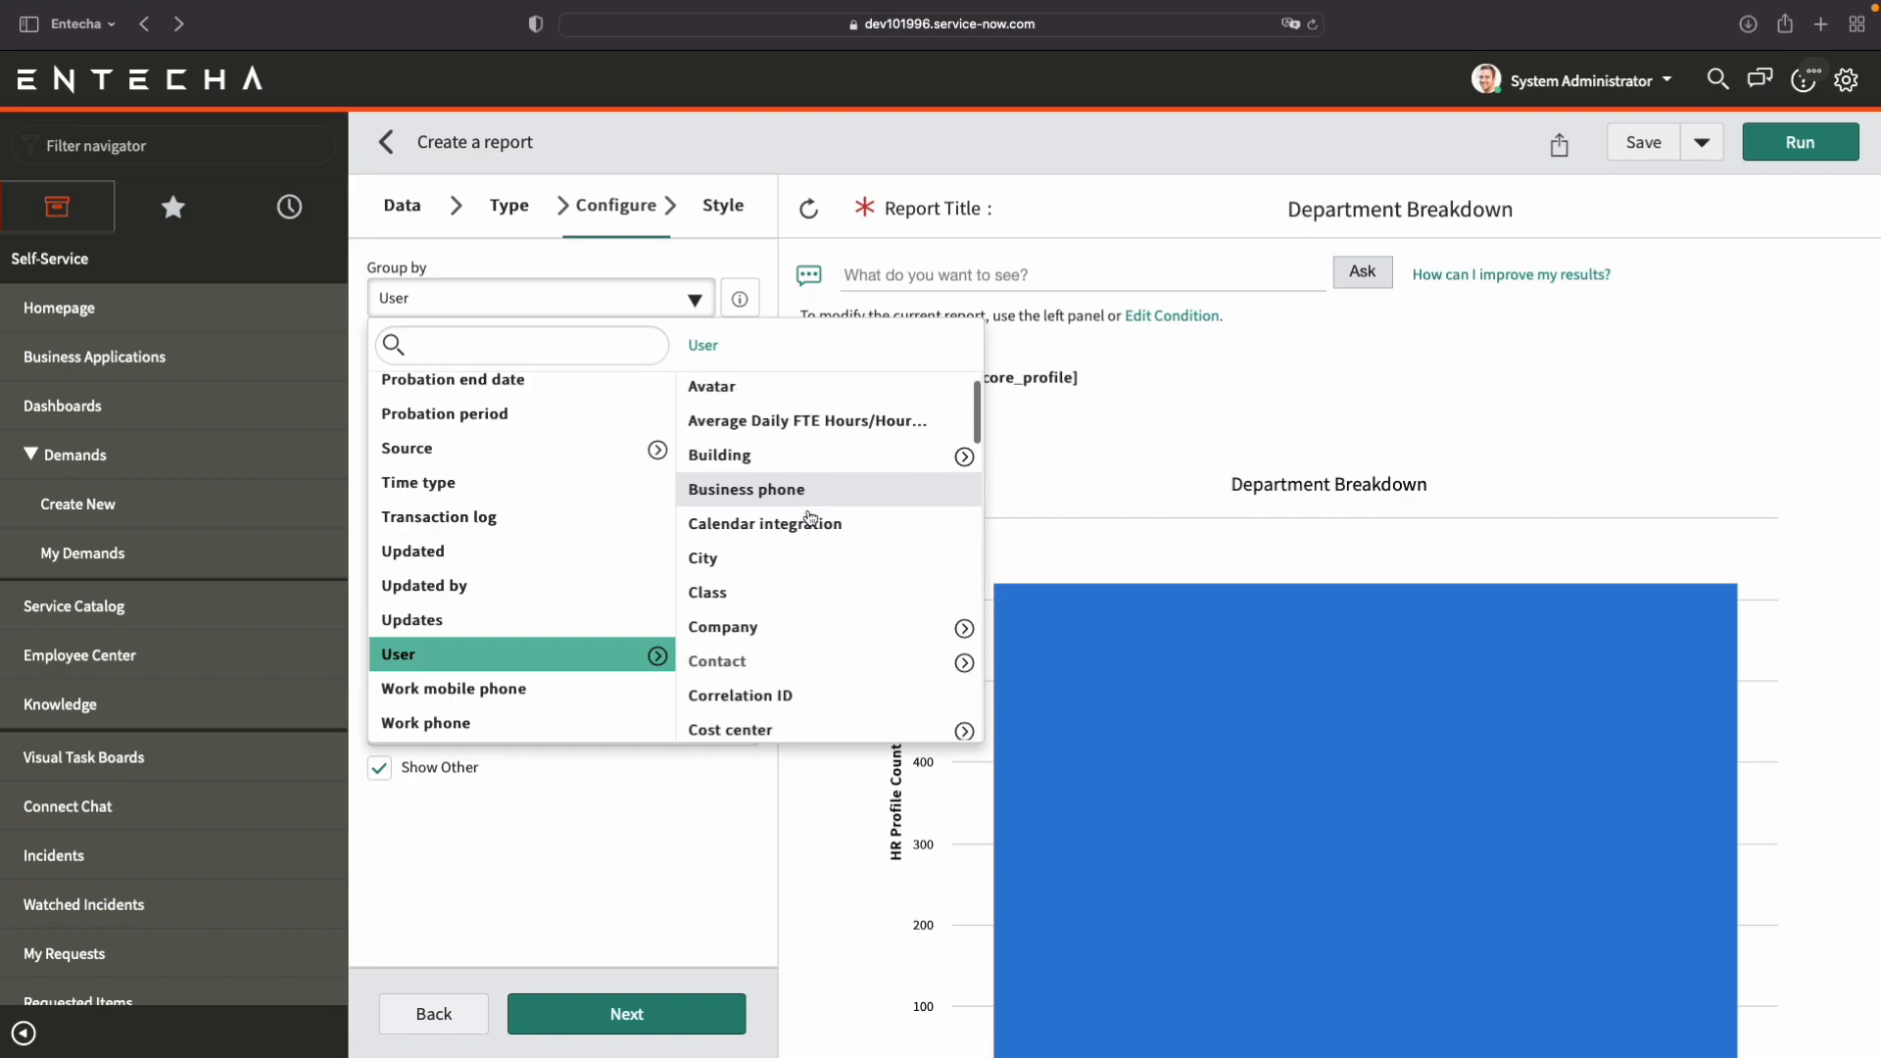
scroll(809, 518, "down", 3)
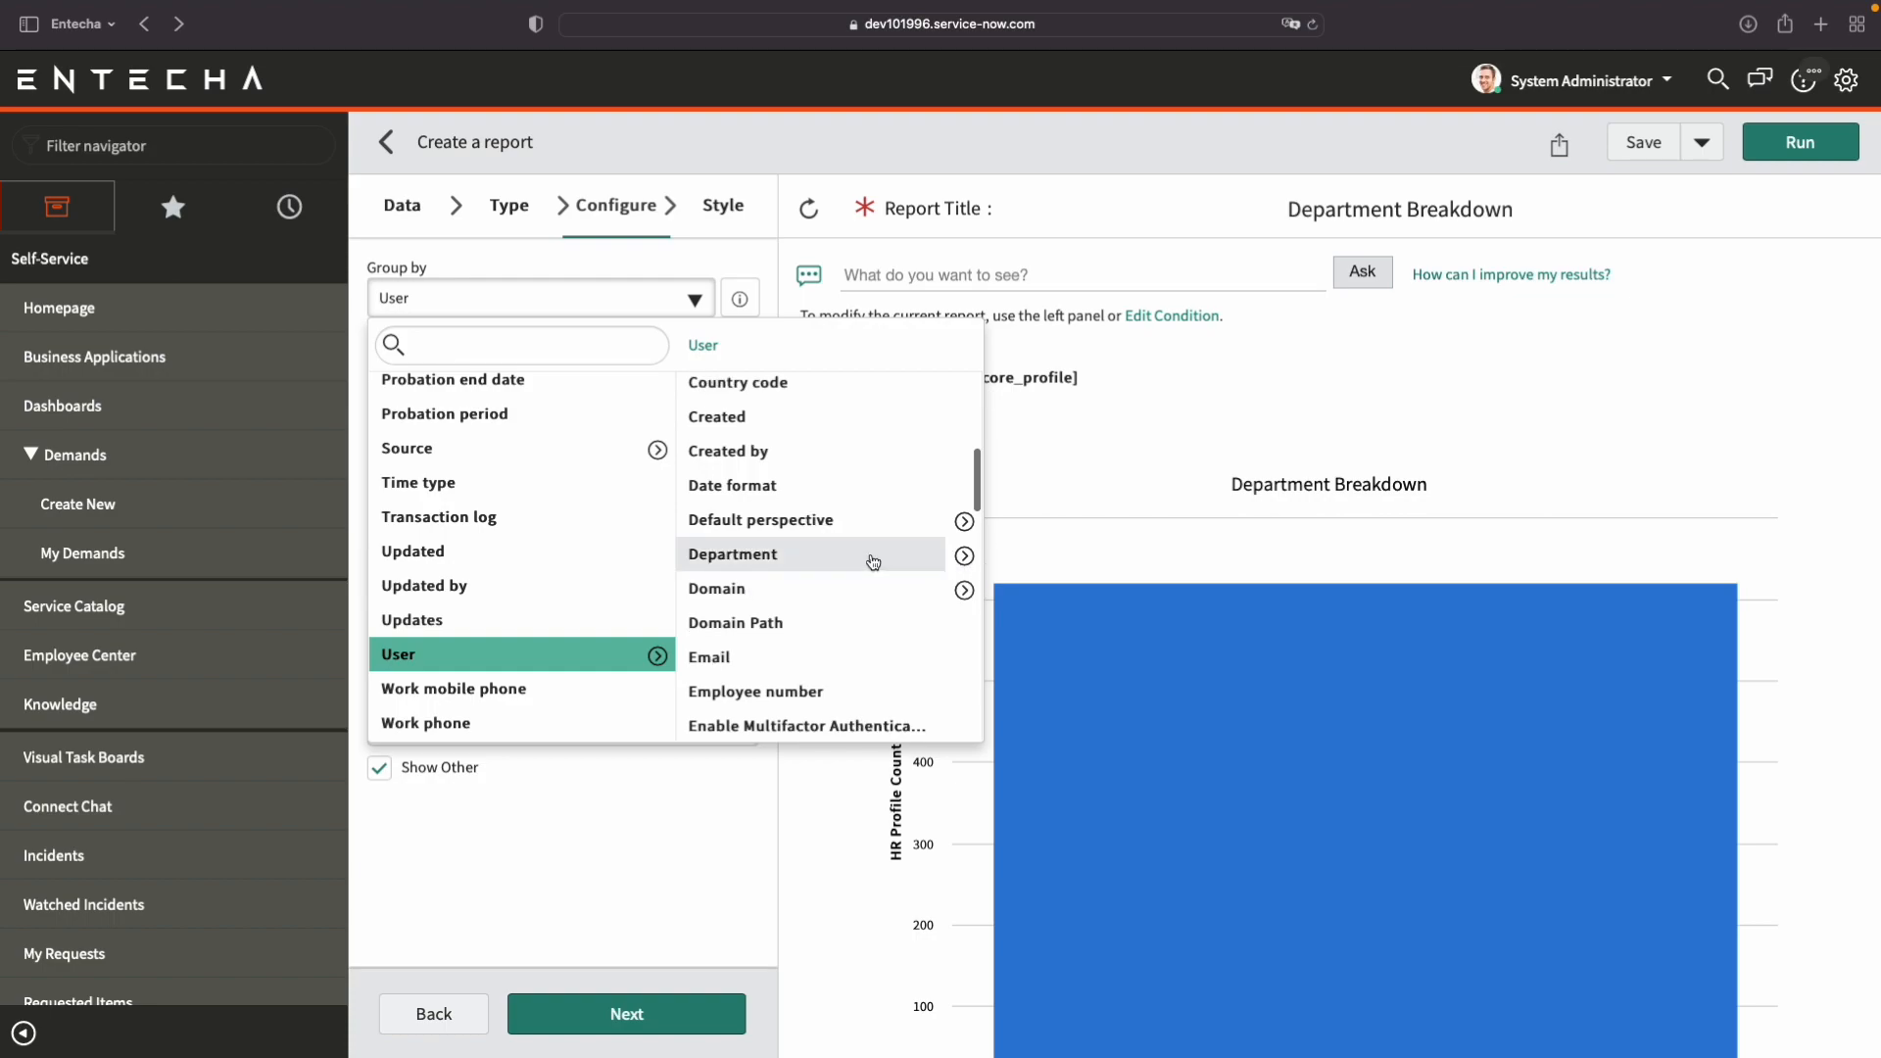
left_click(854, 555)
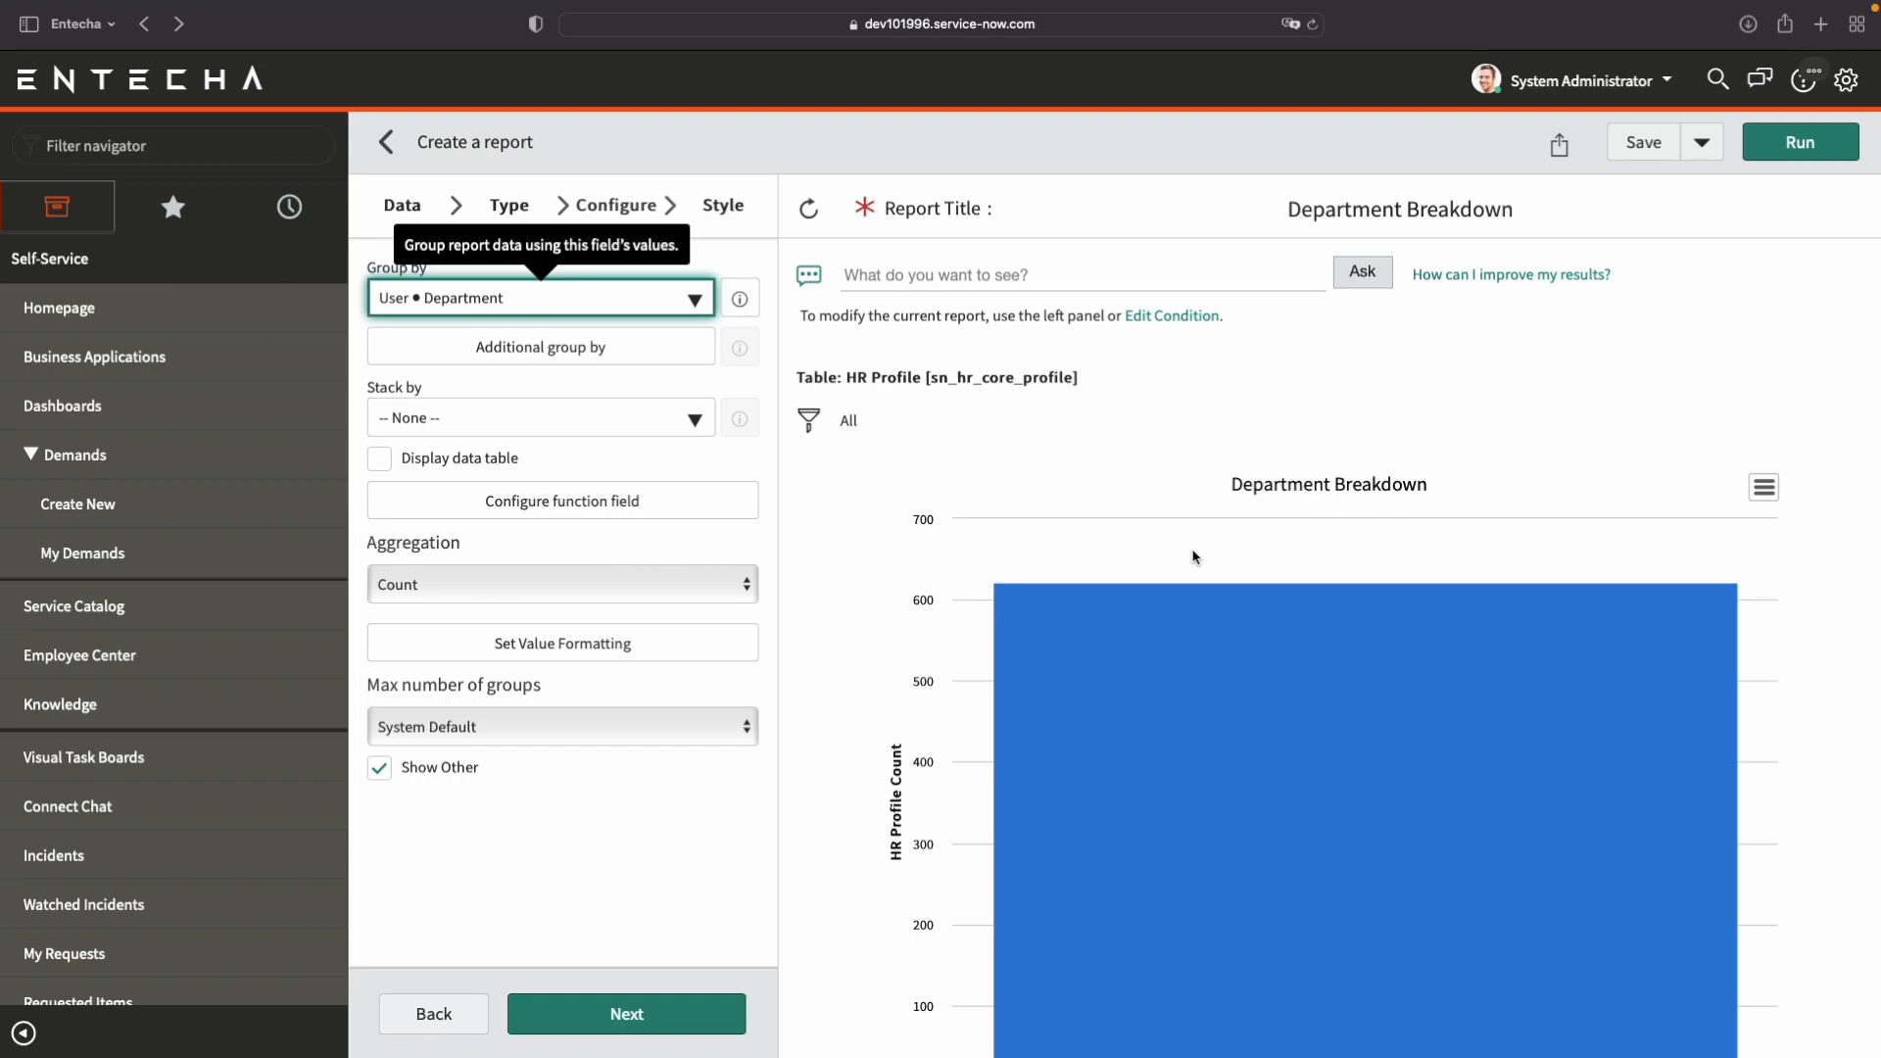
left_click(1818, 156)
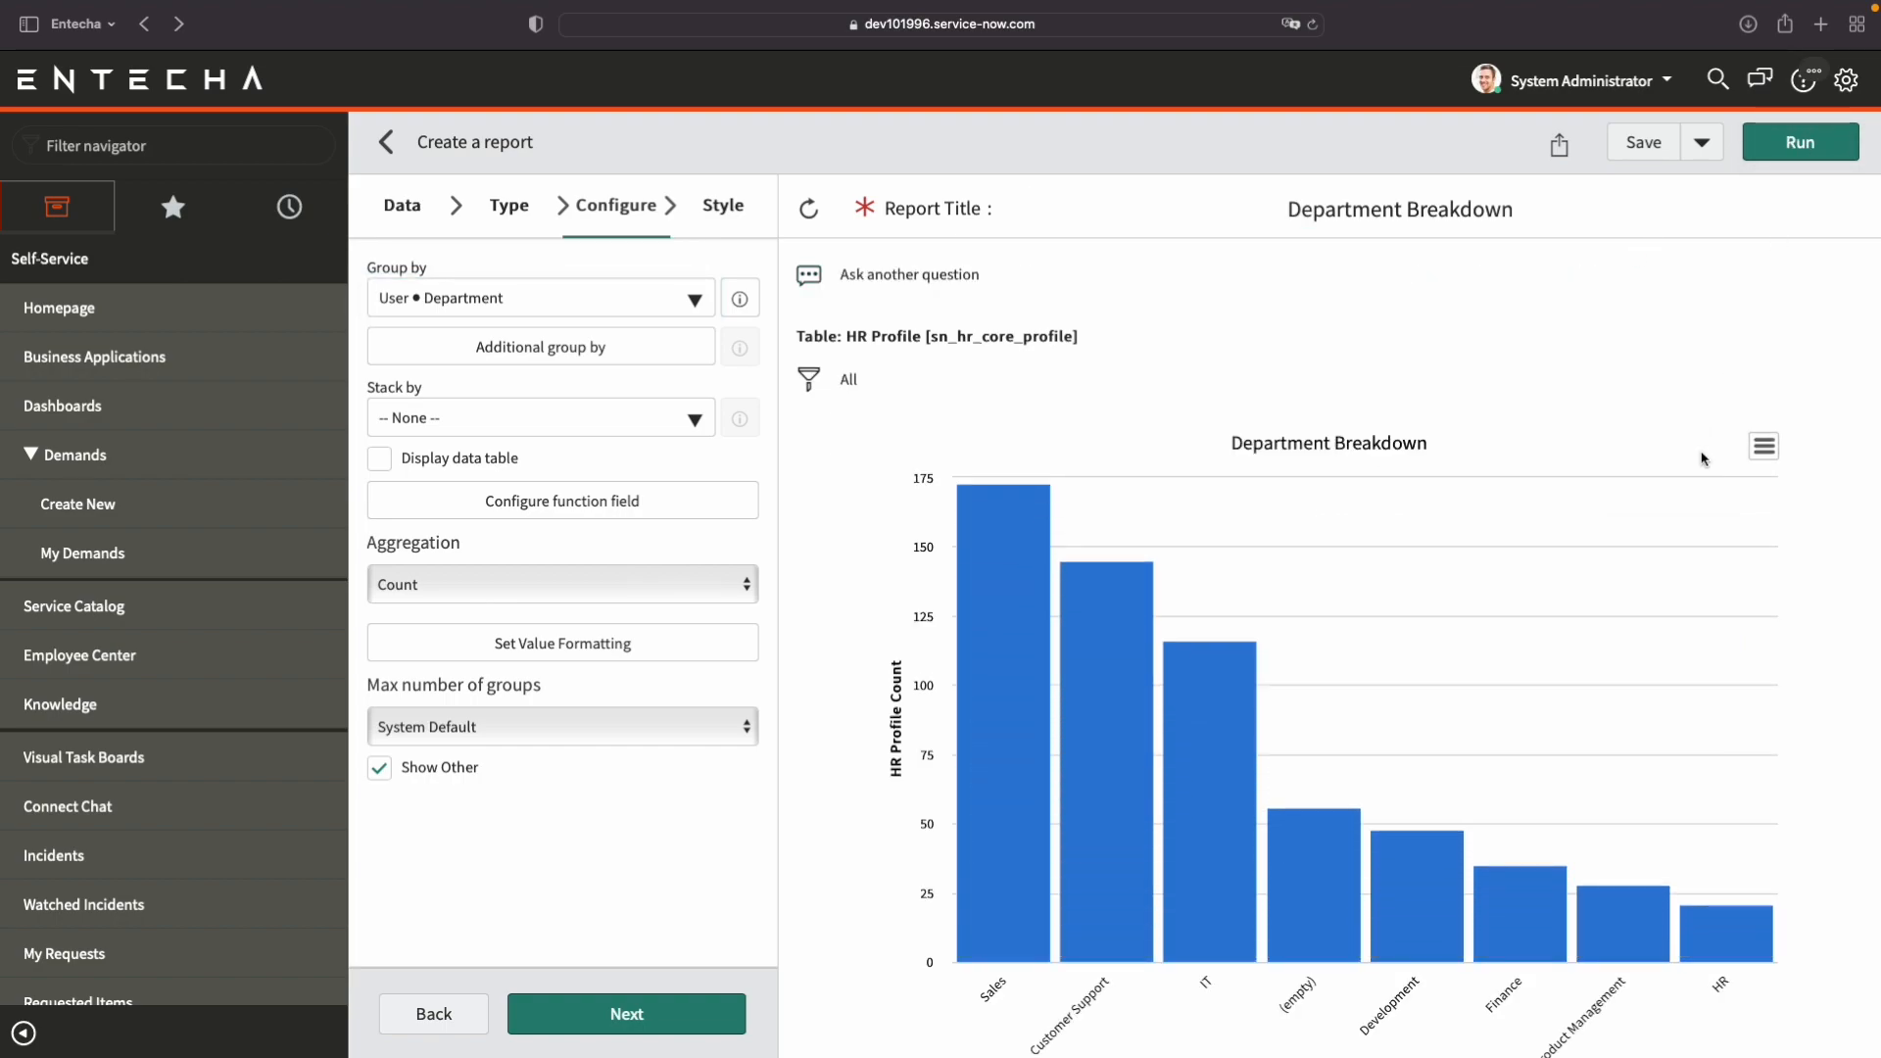
View the HR profile records behind the Sales bar, and return to the Department Breakdown chart.
scroll(1763, 471, "down", 1)
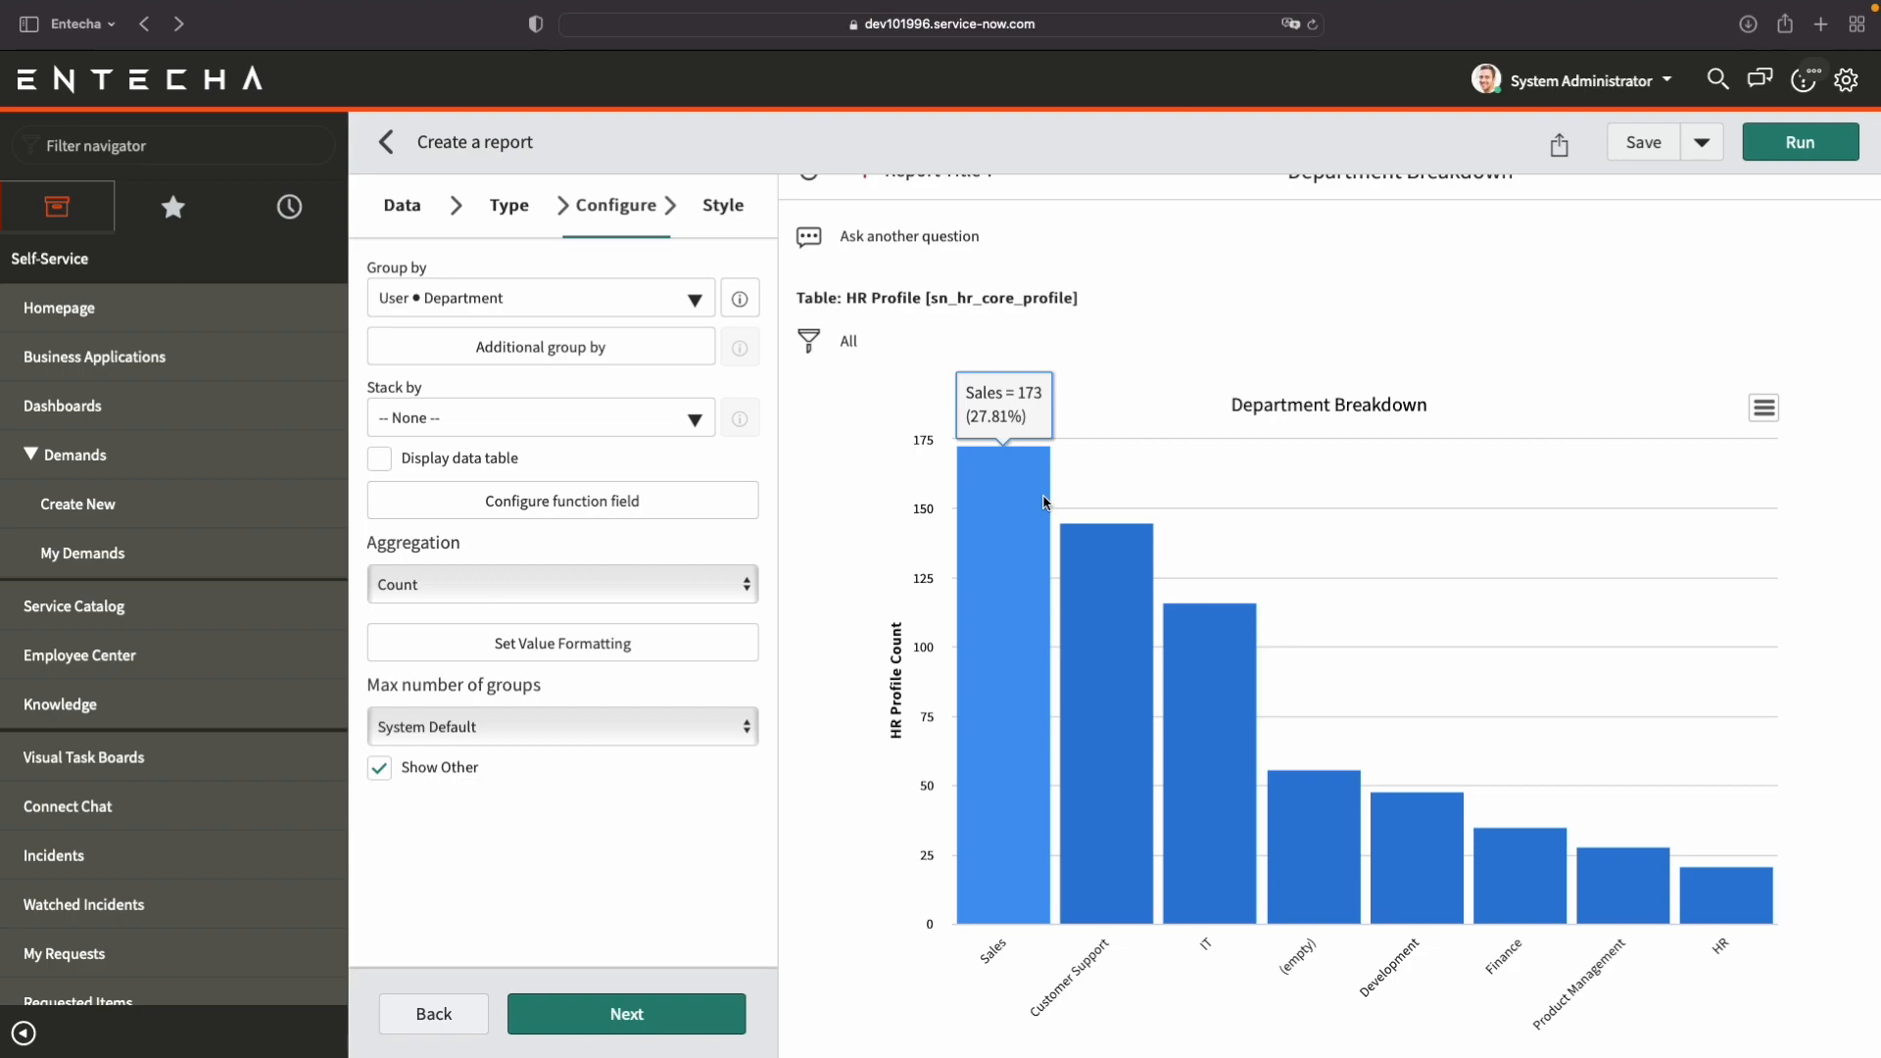
scroll(1045, 502, "up", 1)
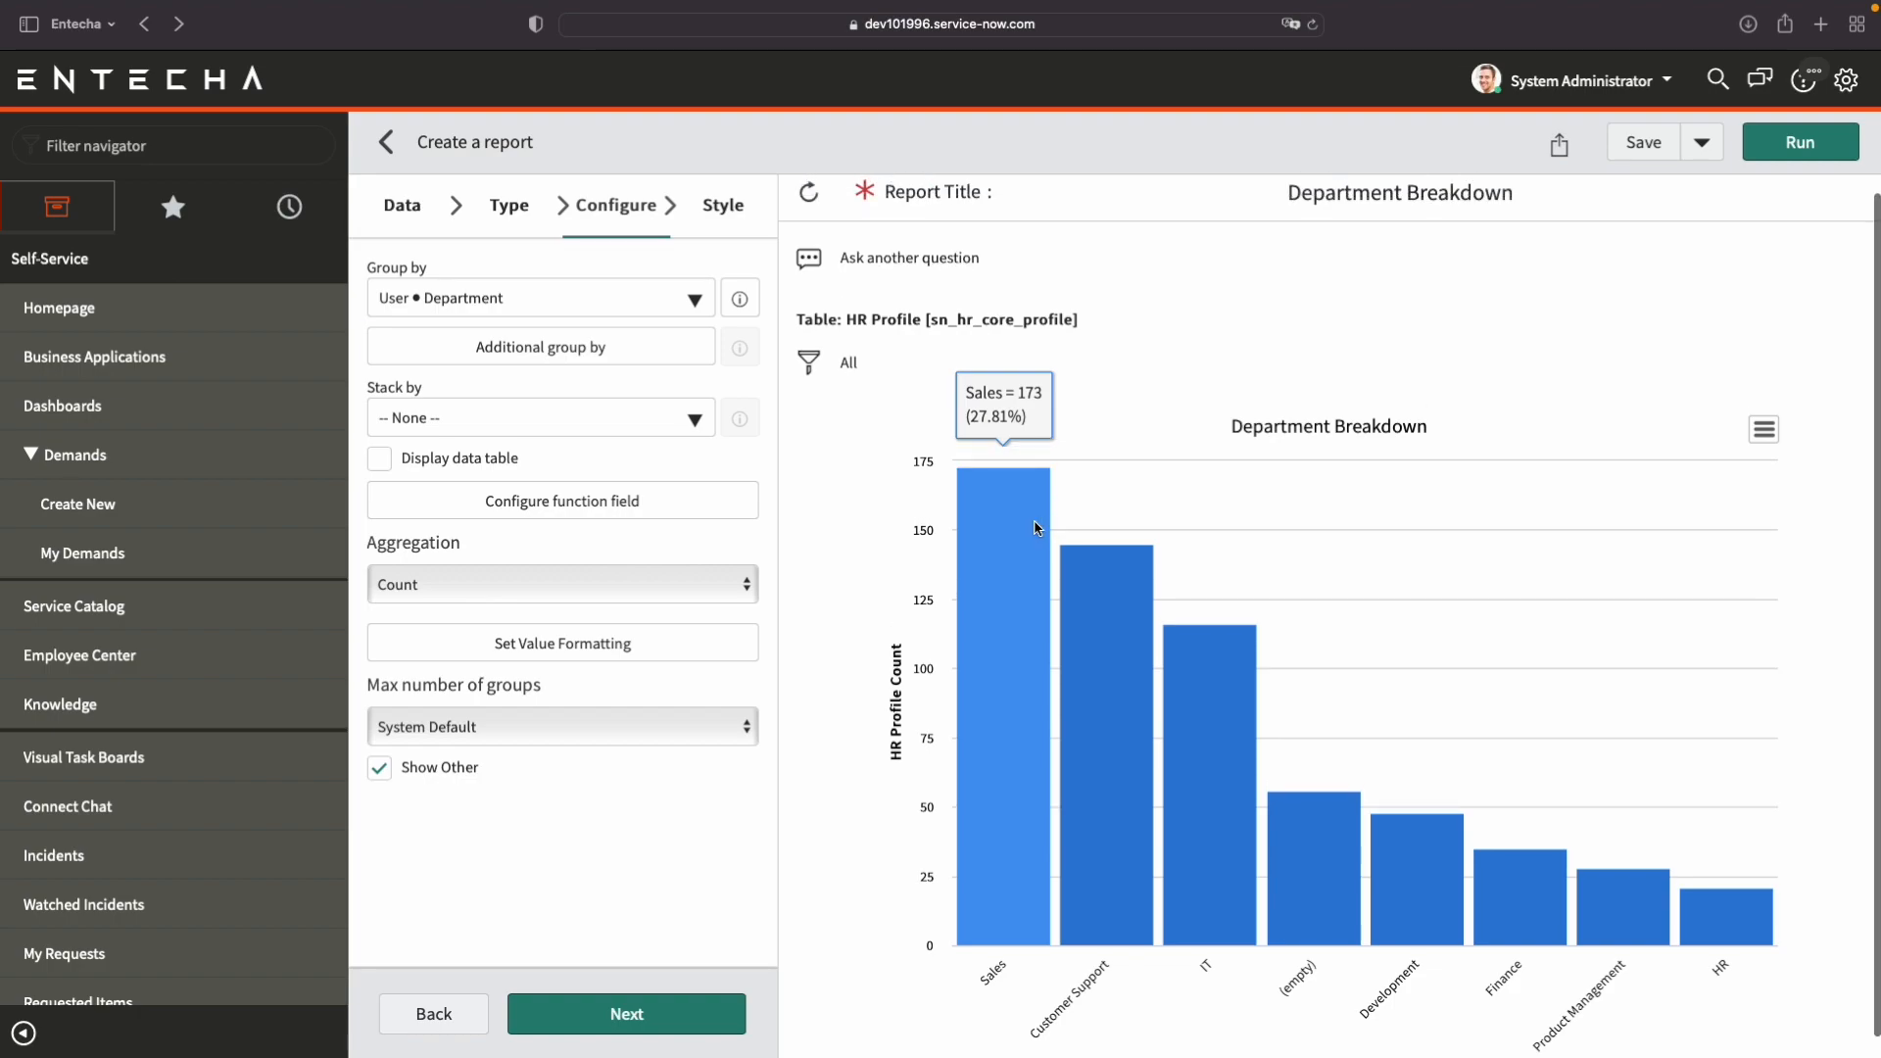
scroll(1013, 671, "down", 1)
scroll(1015, 669, "up", 1)
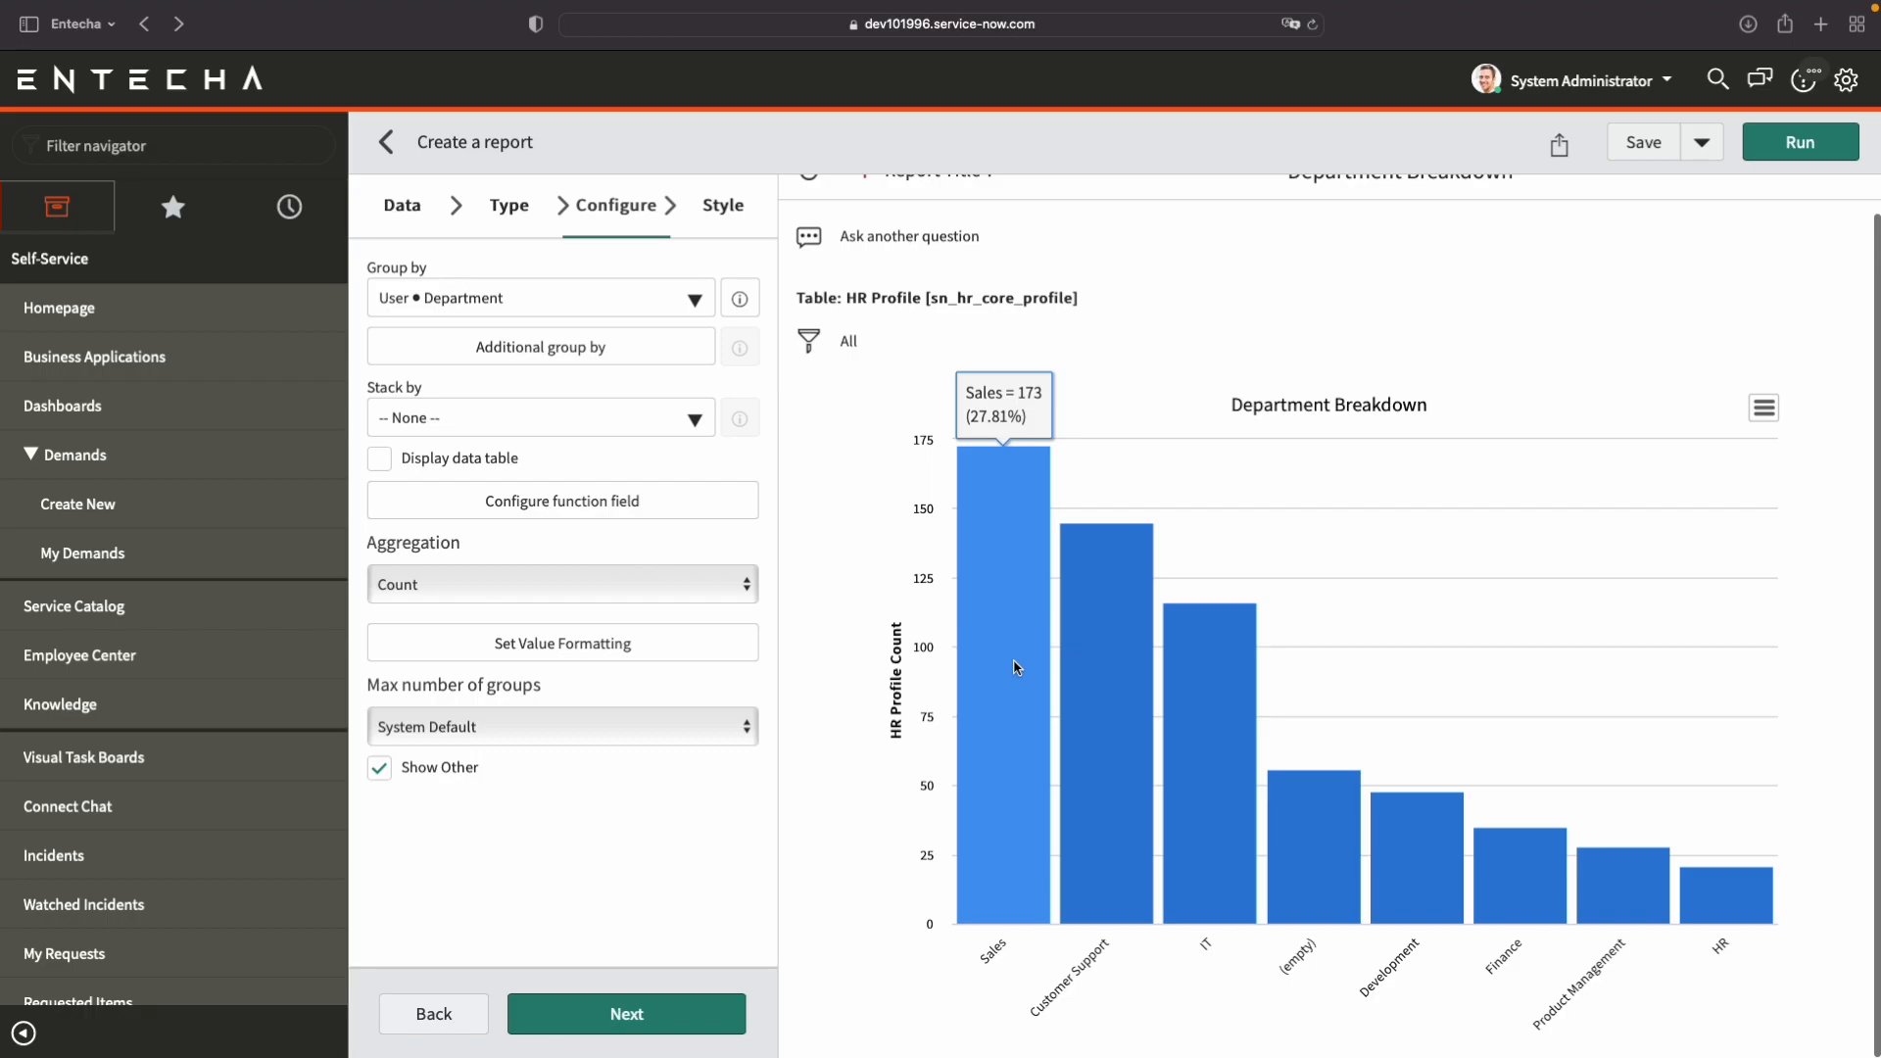
left_click(1015, 666)
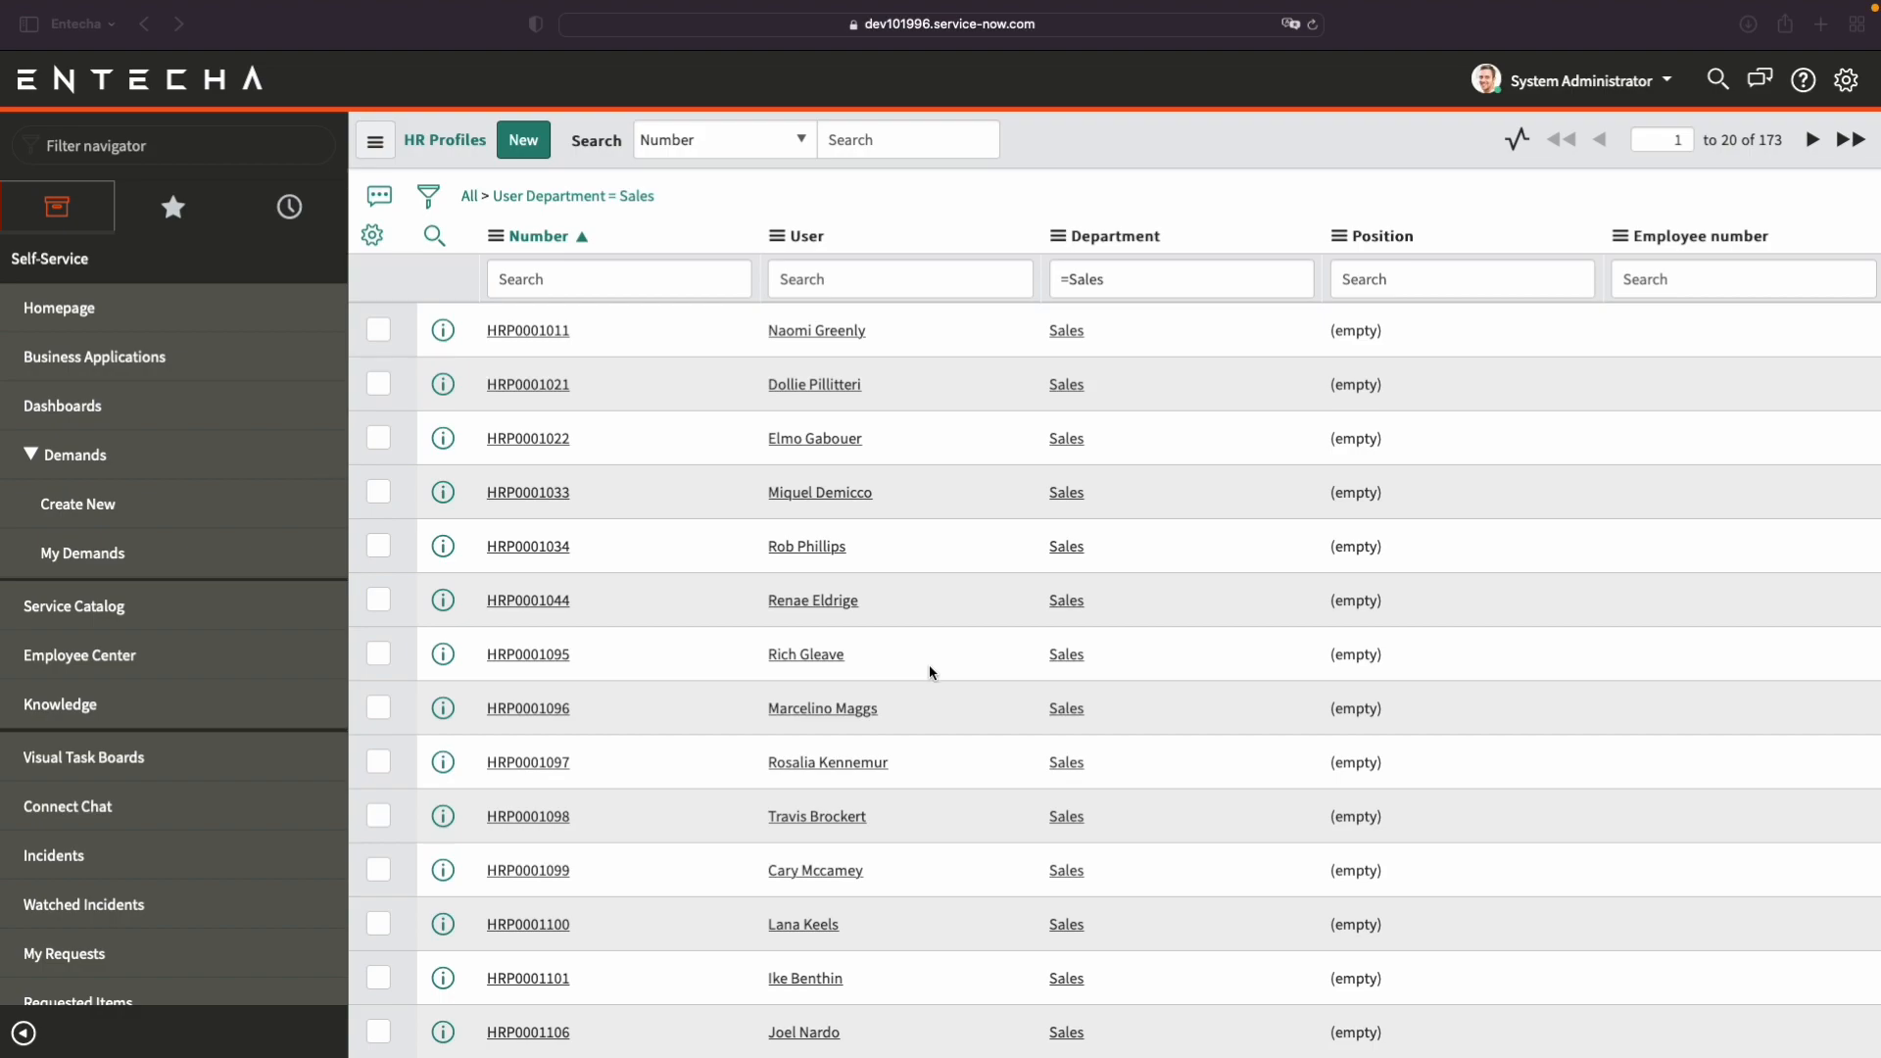
left_click(144, 24)
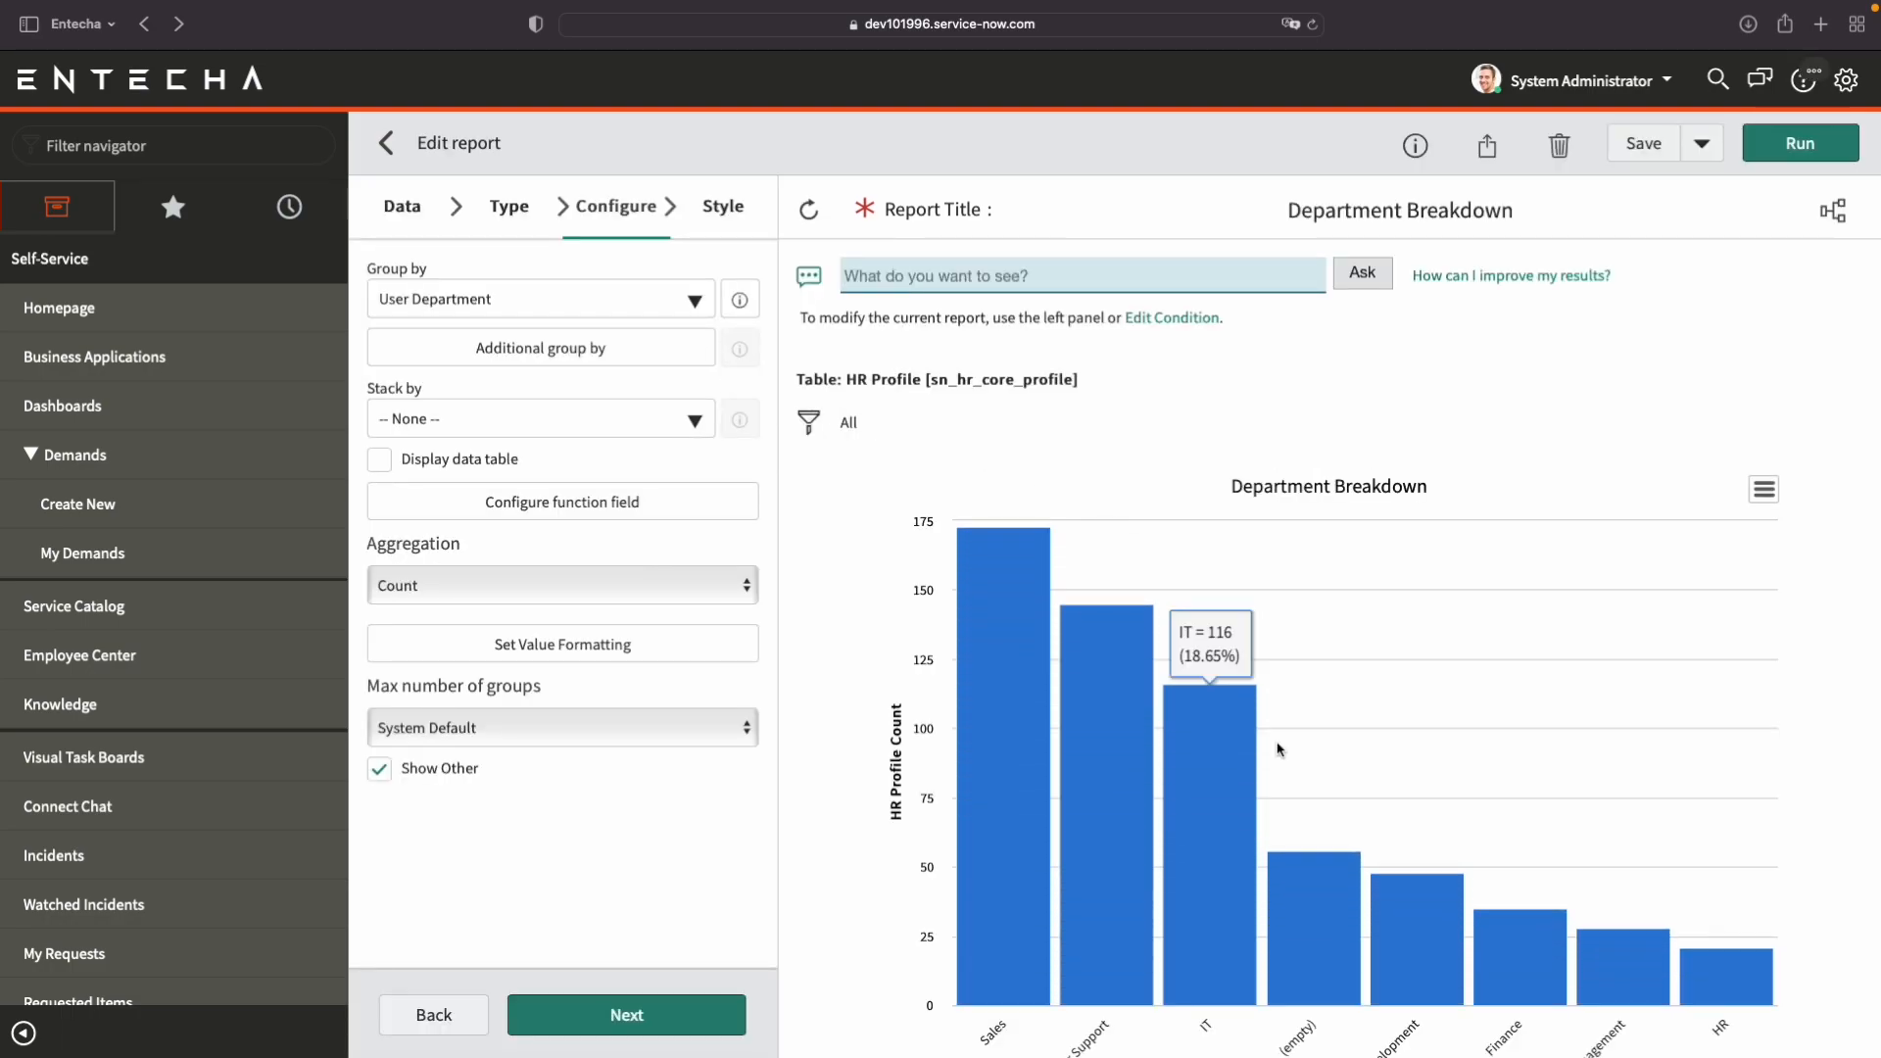
mouse_move(1013, 580)
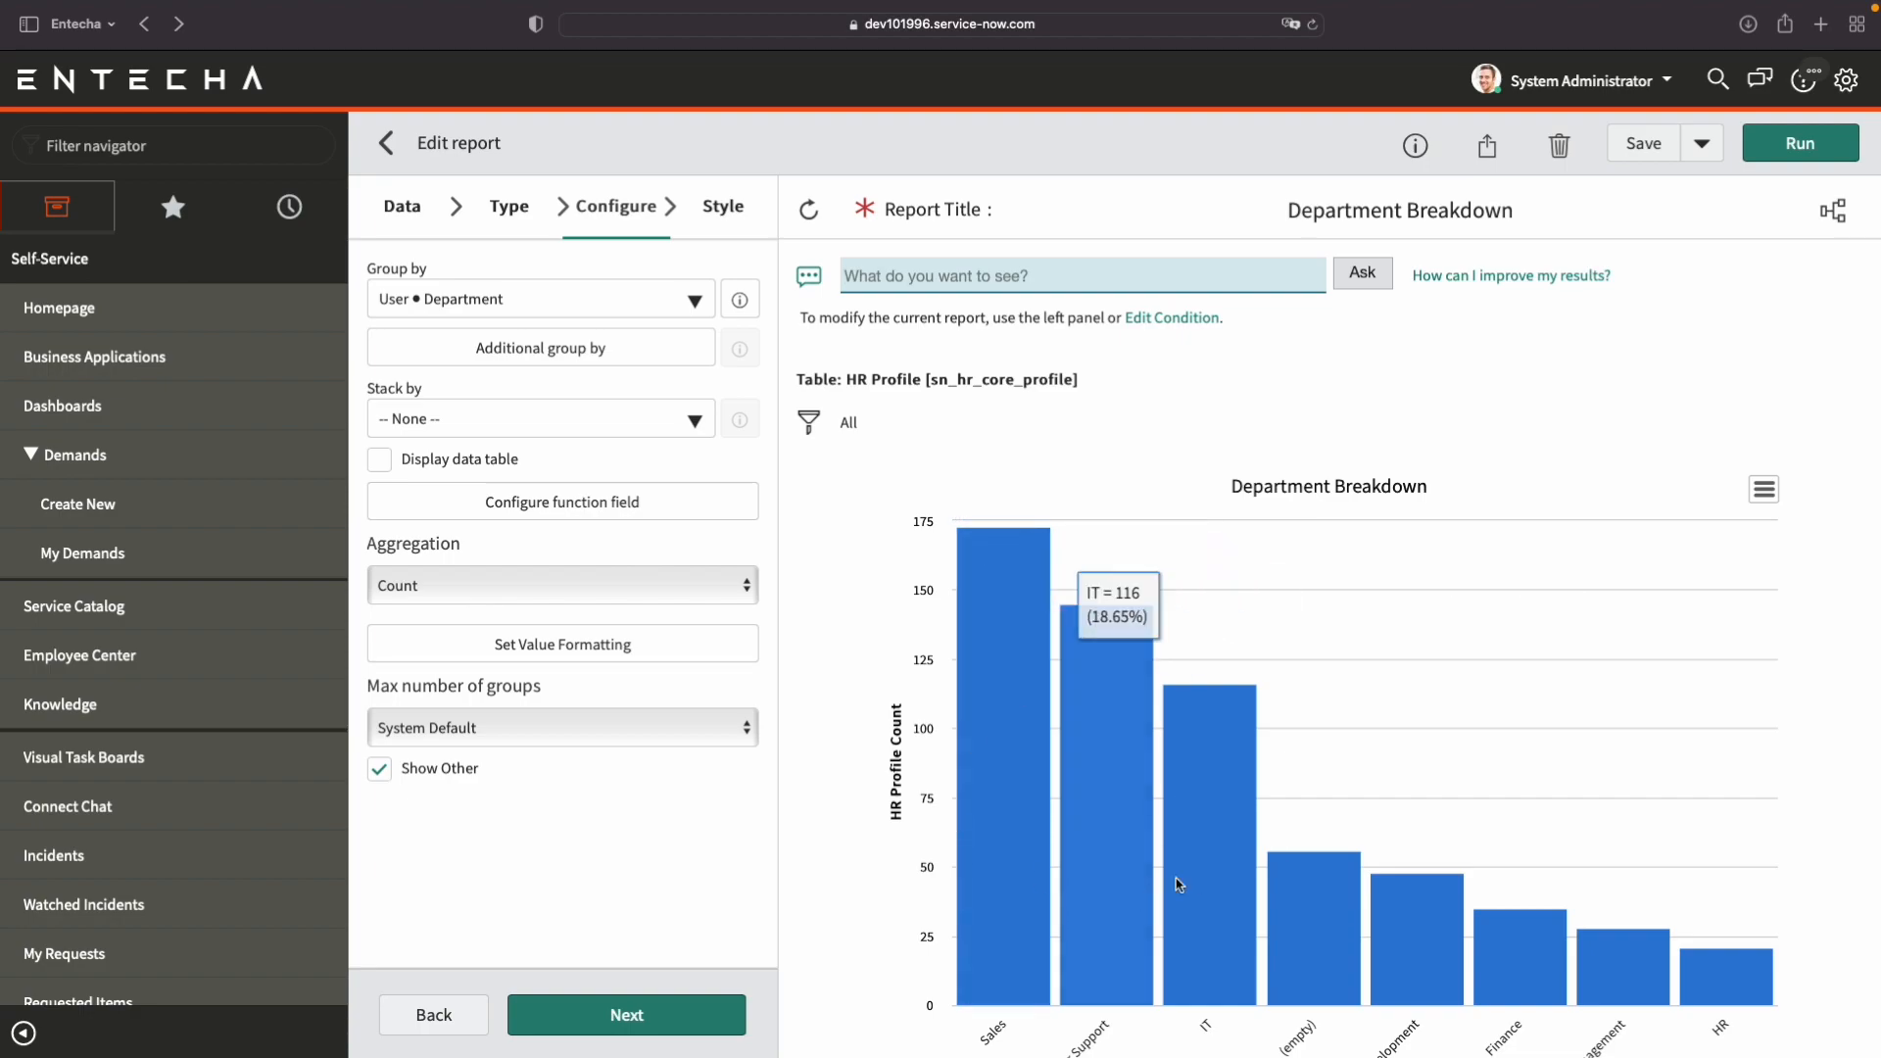
scroll(1146, 970, "down", 2)
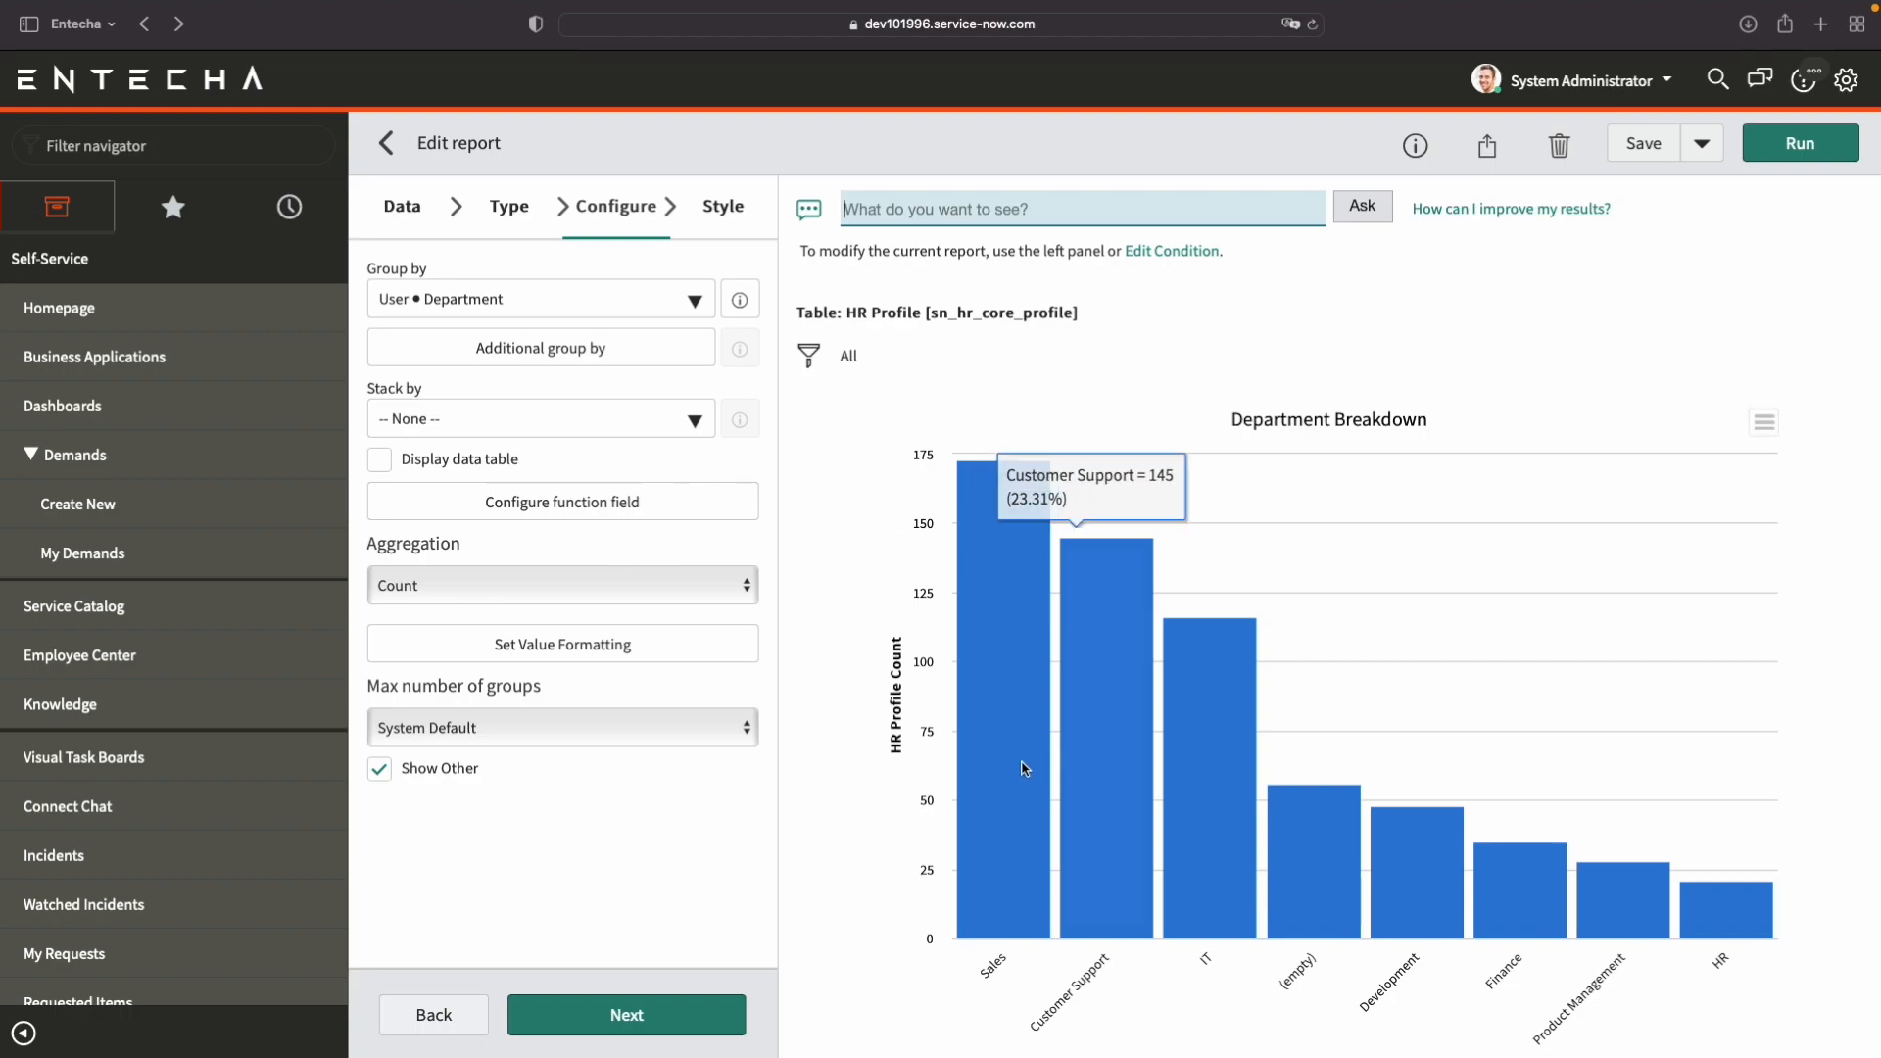
mouse_move(961, 798)
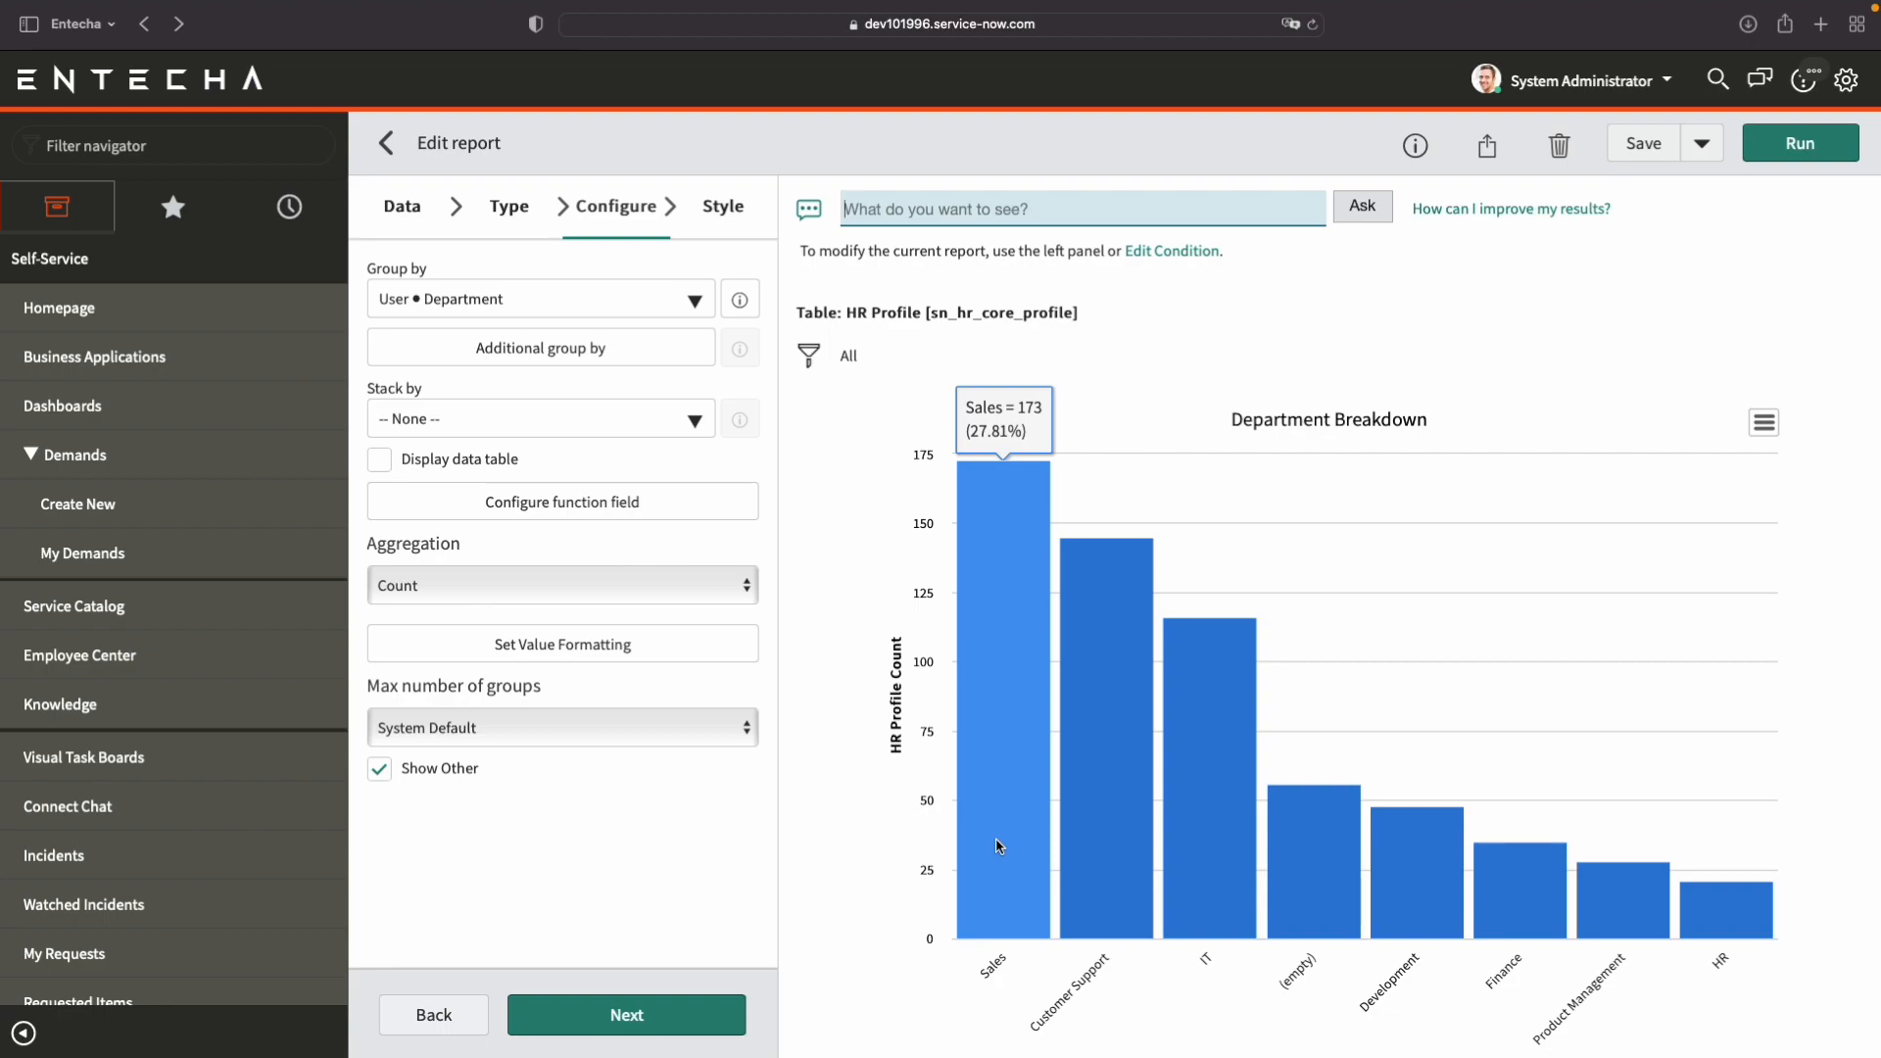
Stack the department bars by the user's Gender, and run the report to inspect the Sales bar's segments.
left_click(650, 421)
scroll(555, 745, "down", 2)
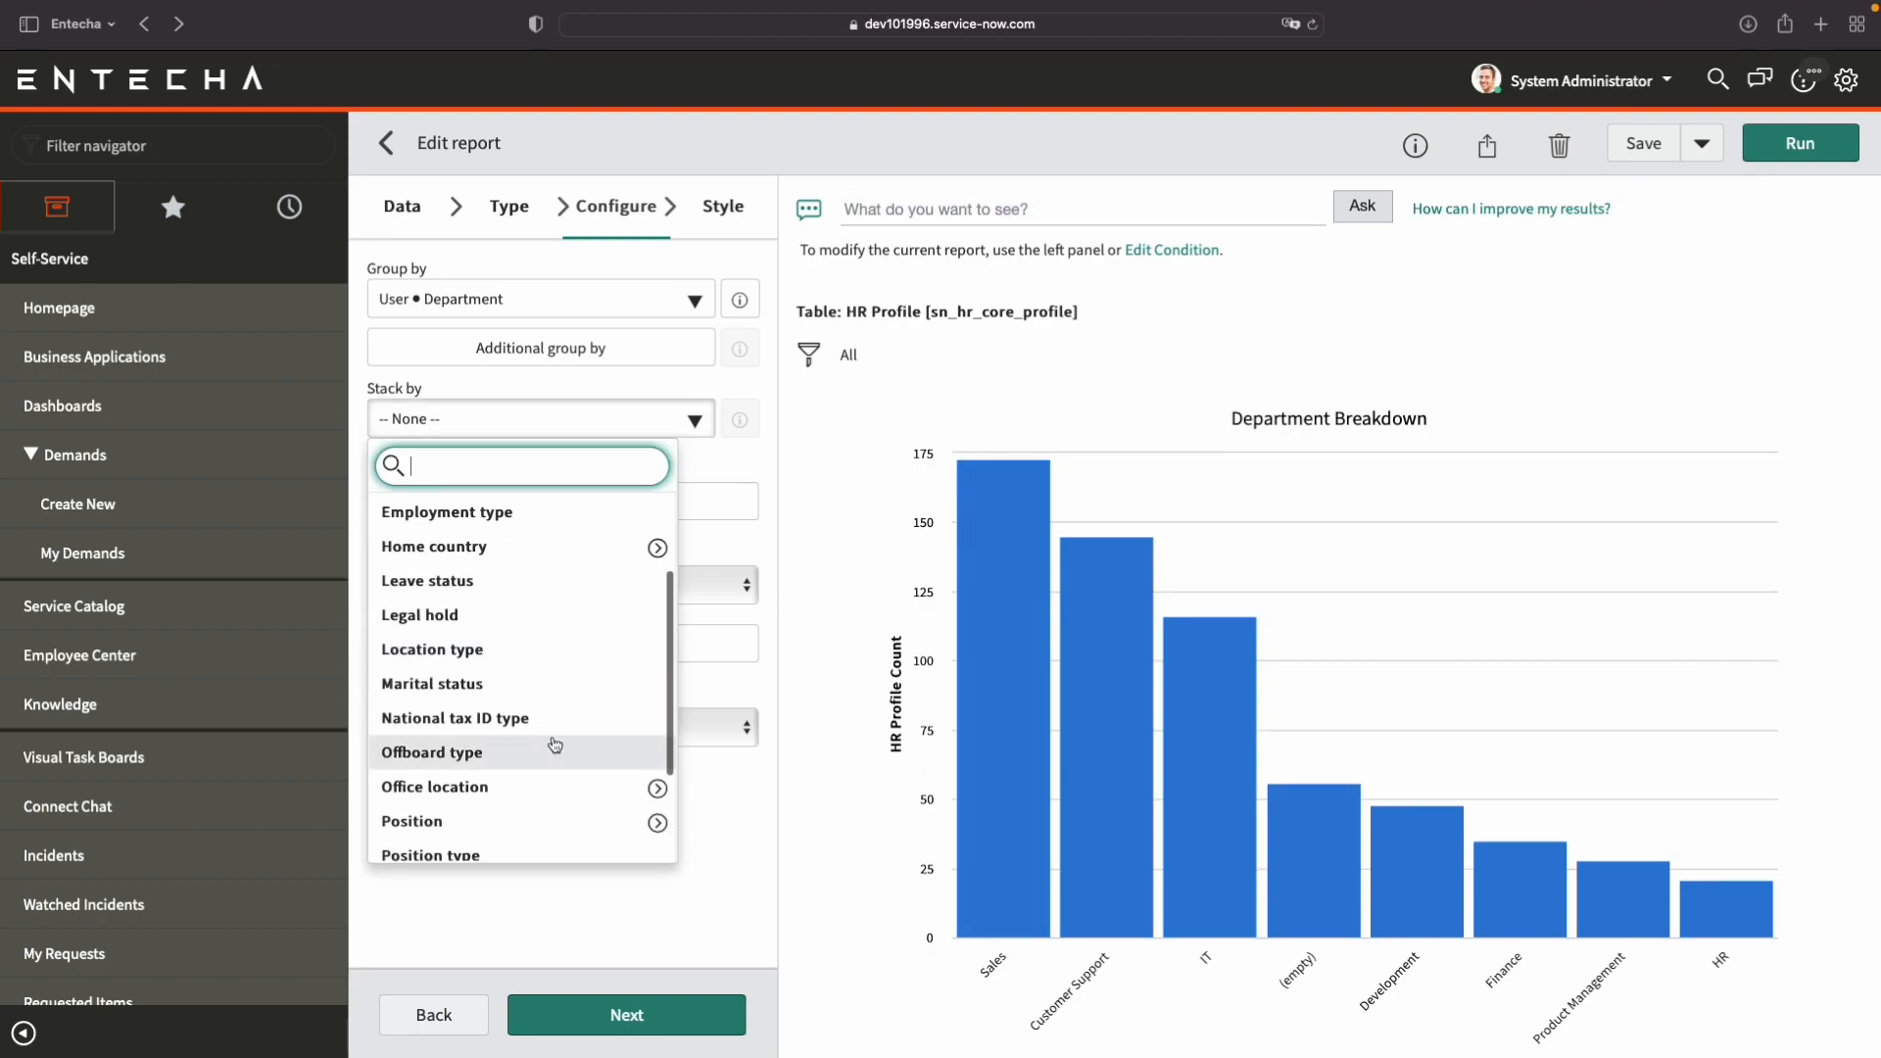
scroll(556, 745, "down", 2)
scroll(556, 744, "down", 2)
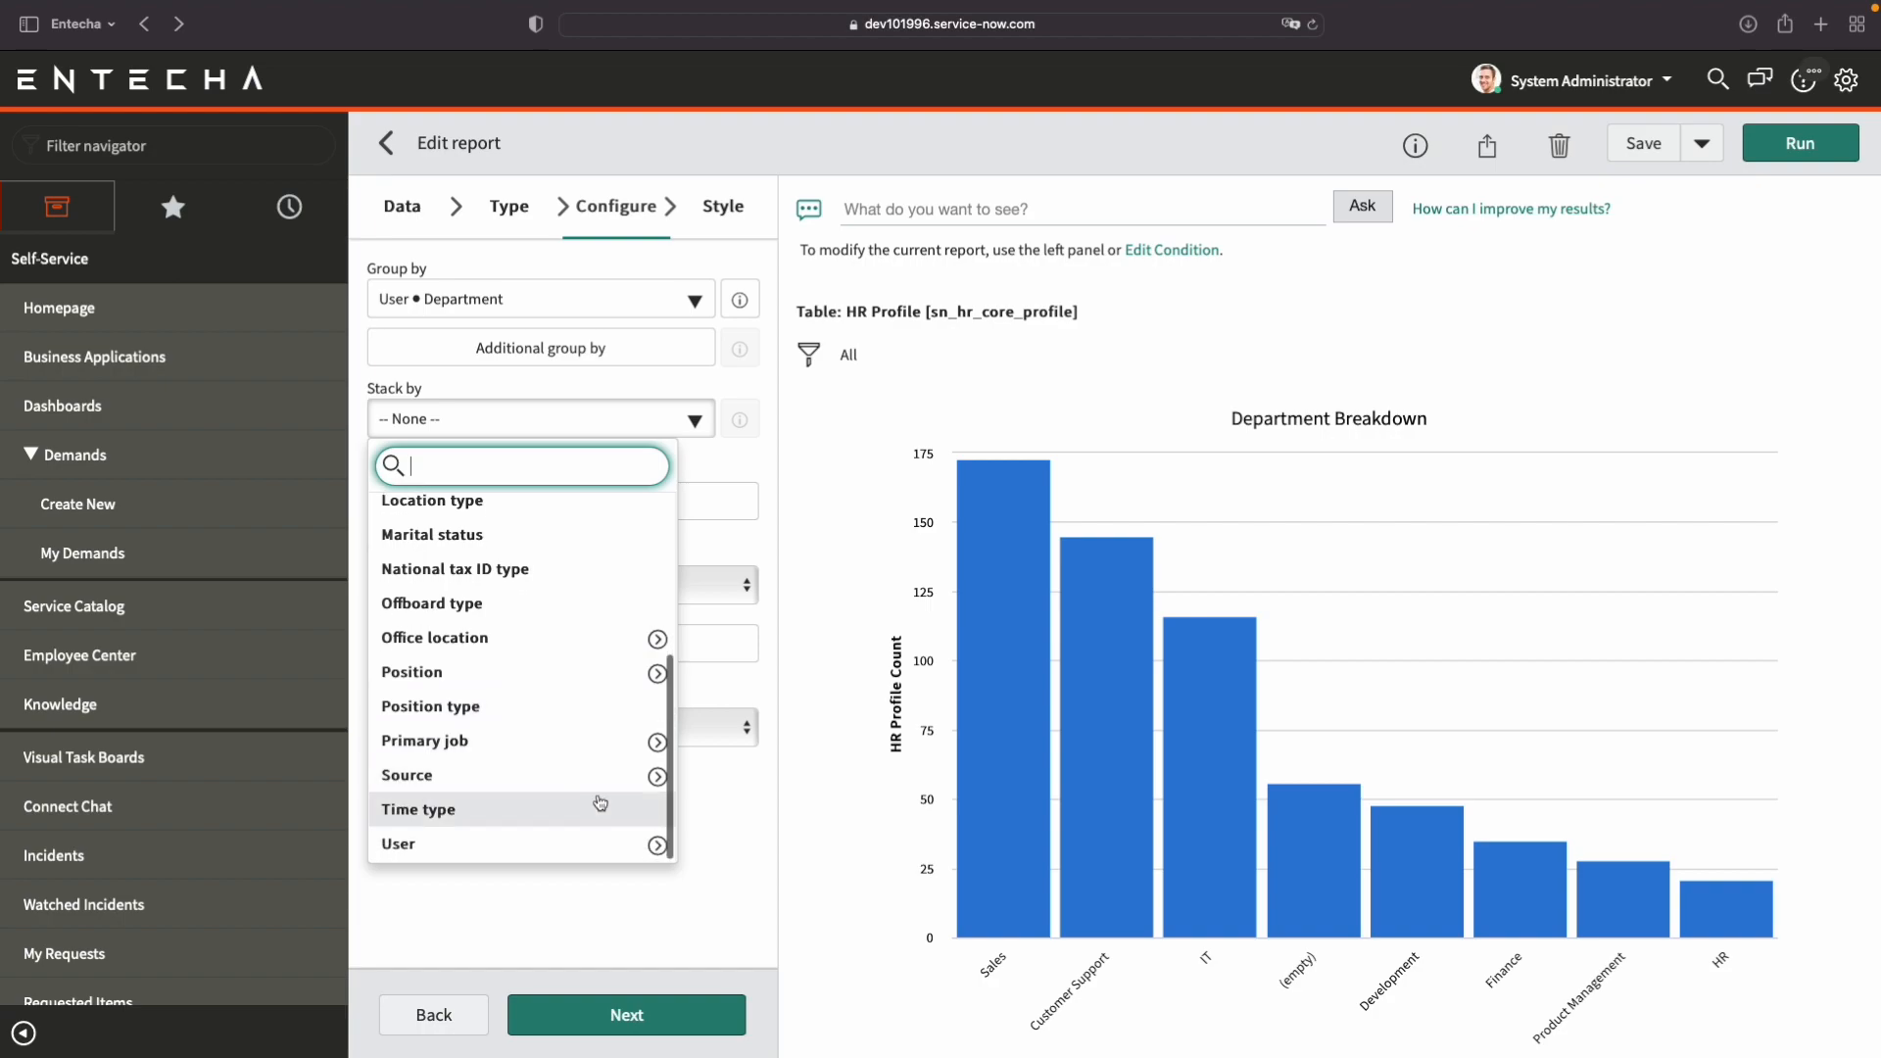
left_click(658, 846)
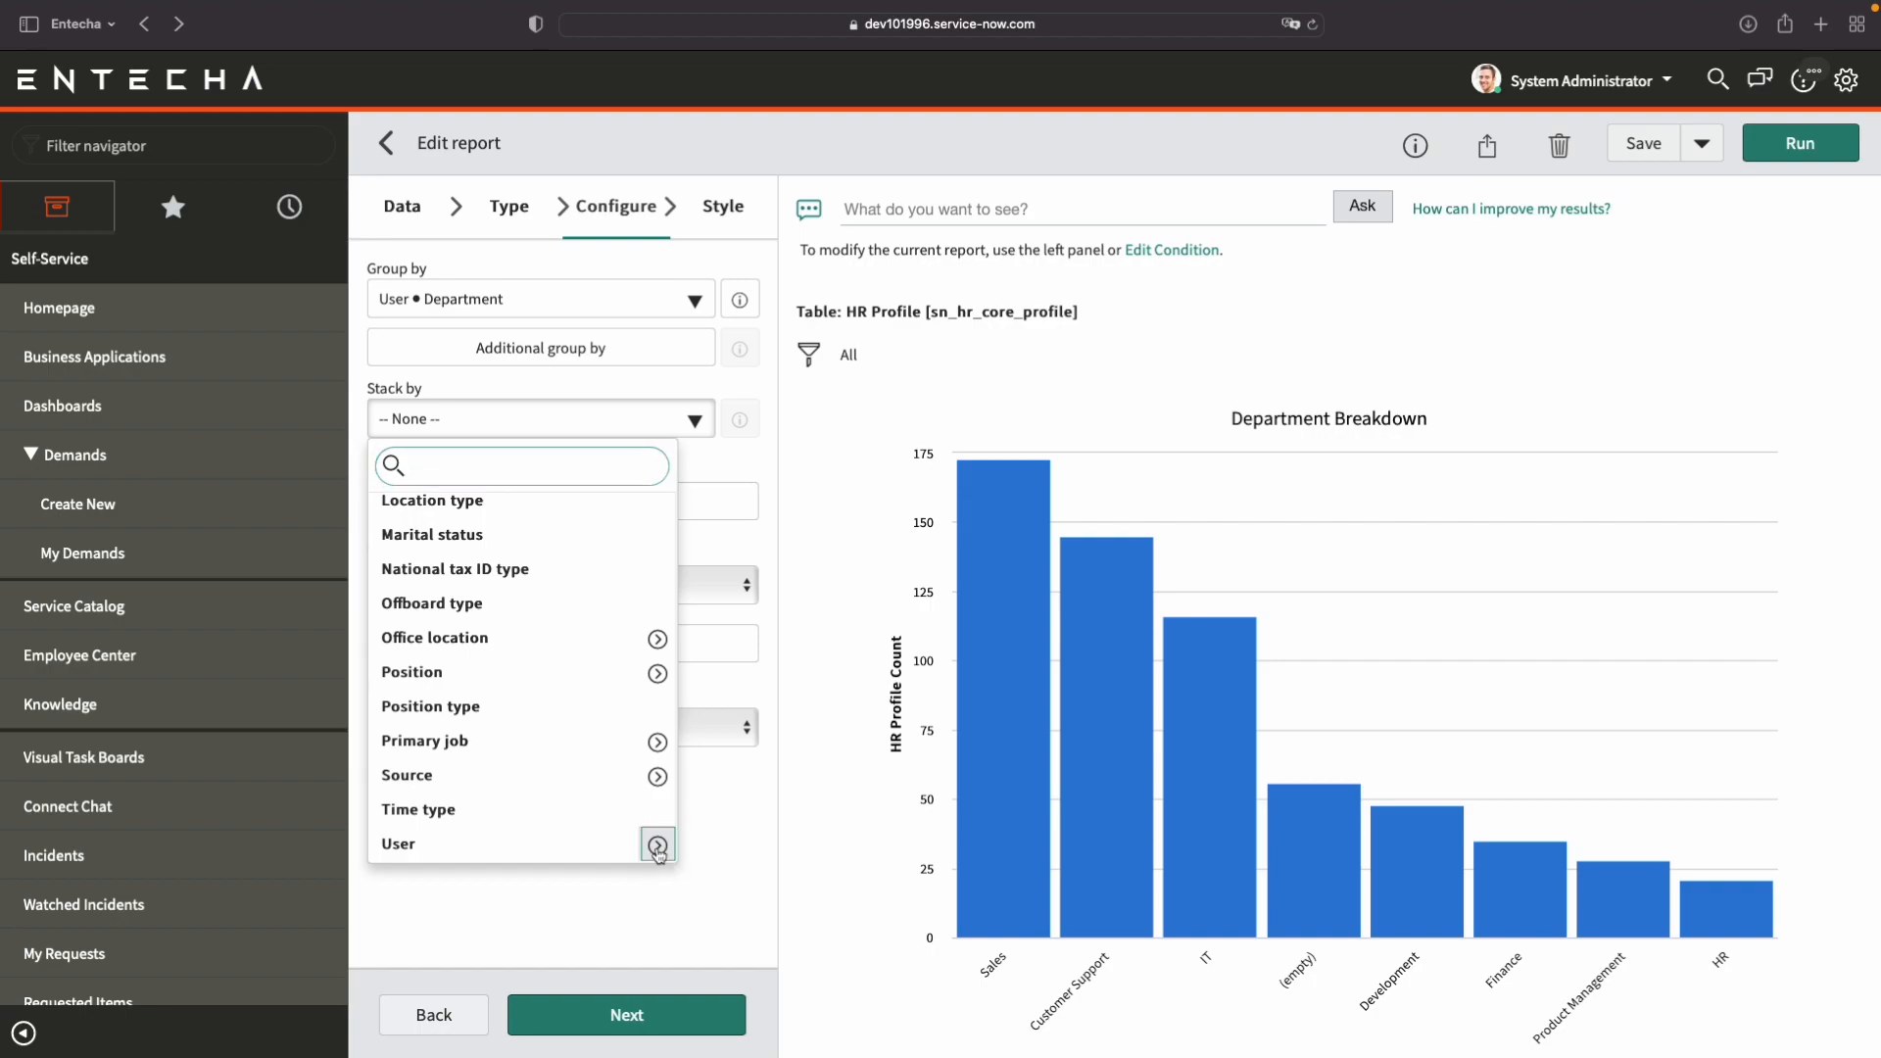
scroll(794, 843, "down", 3)
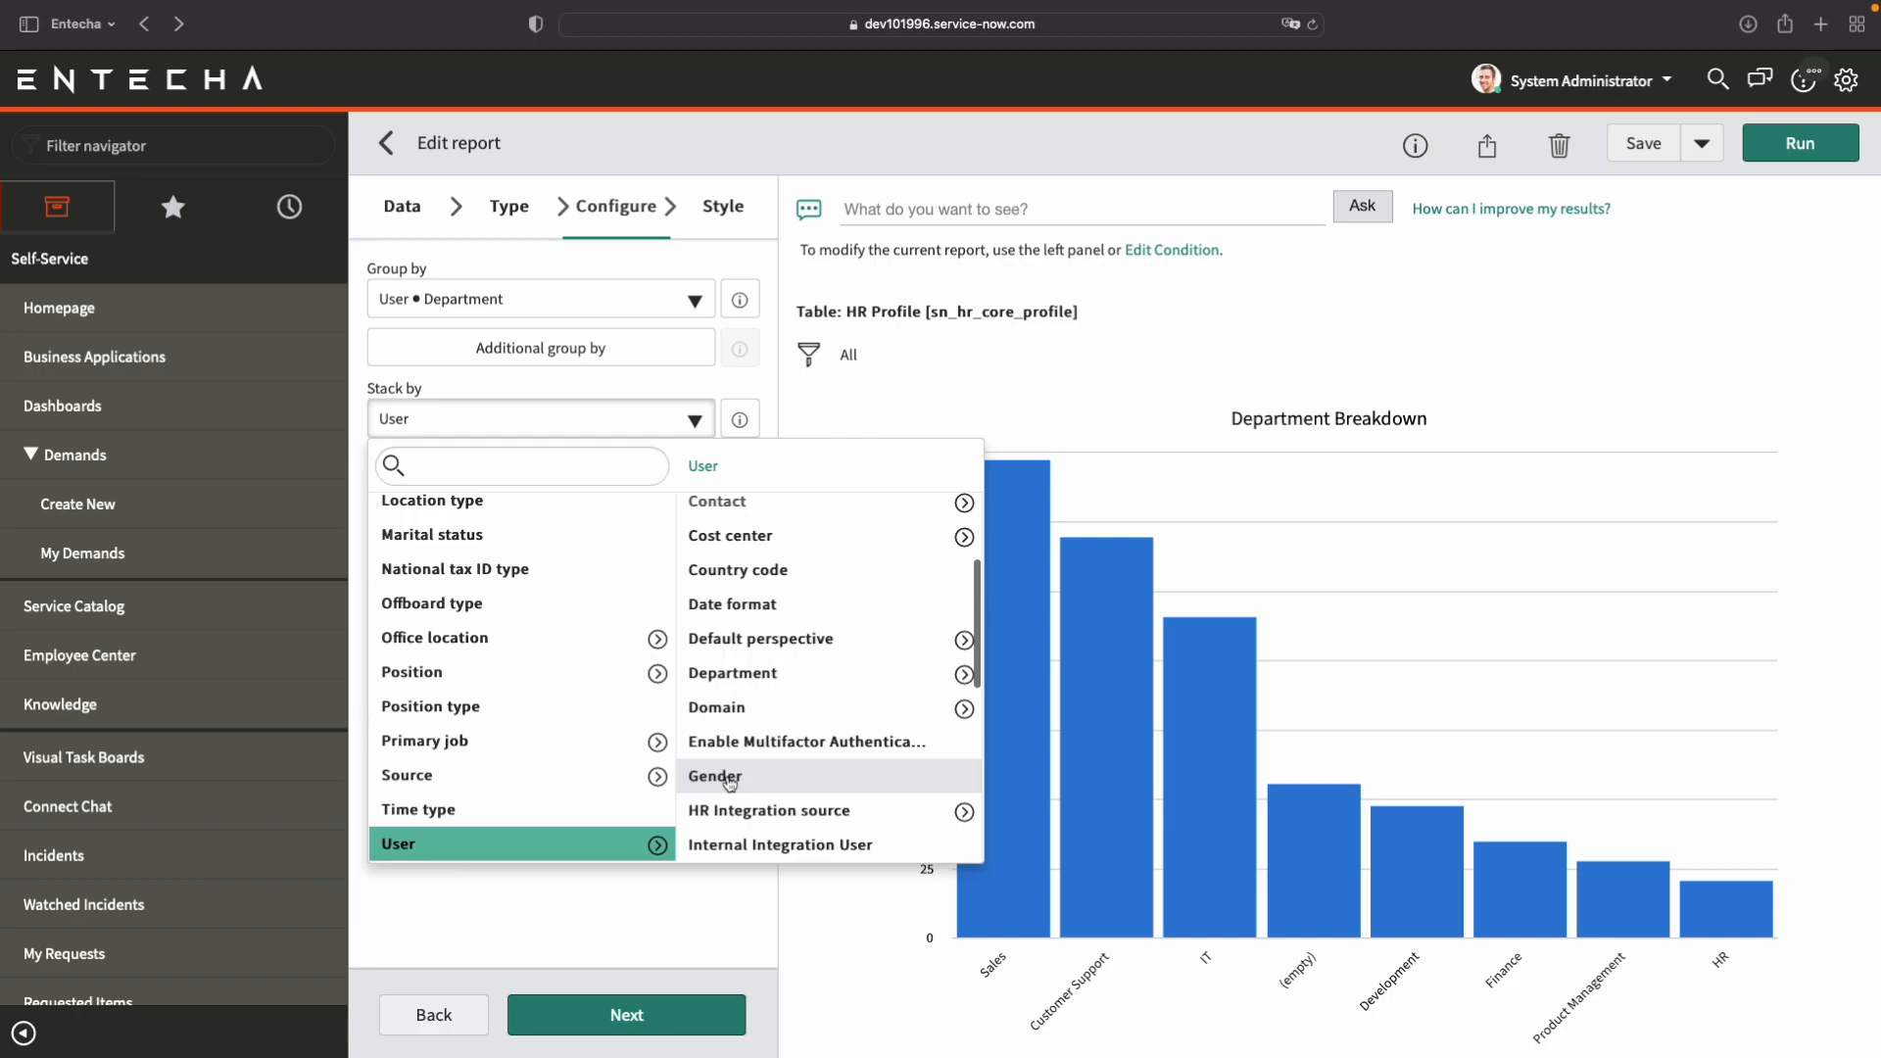
left_click(729, 779)
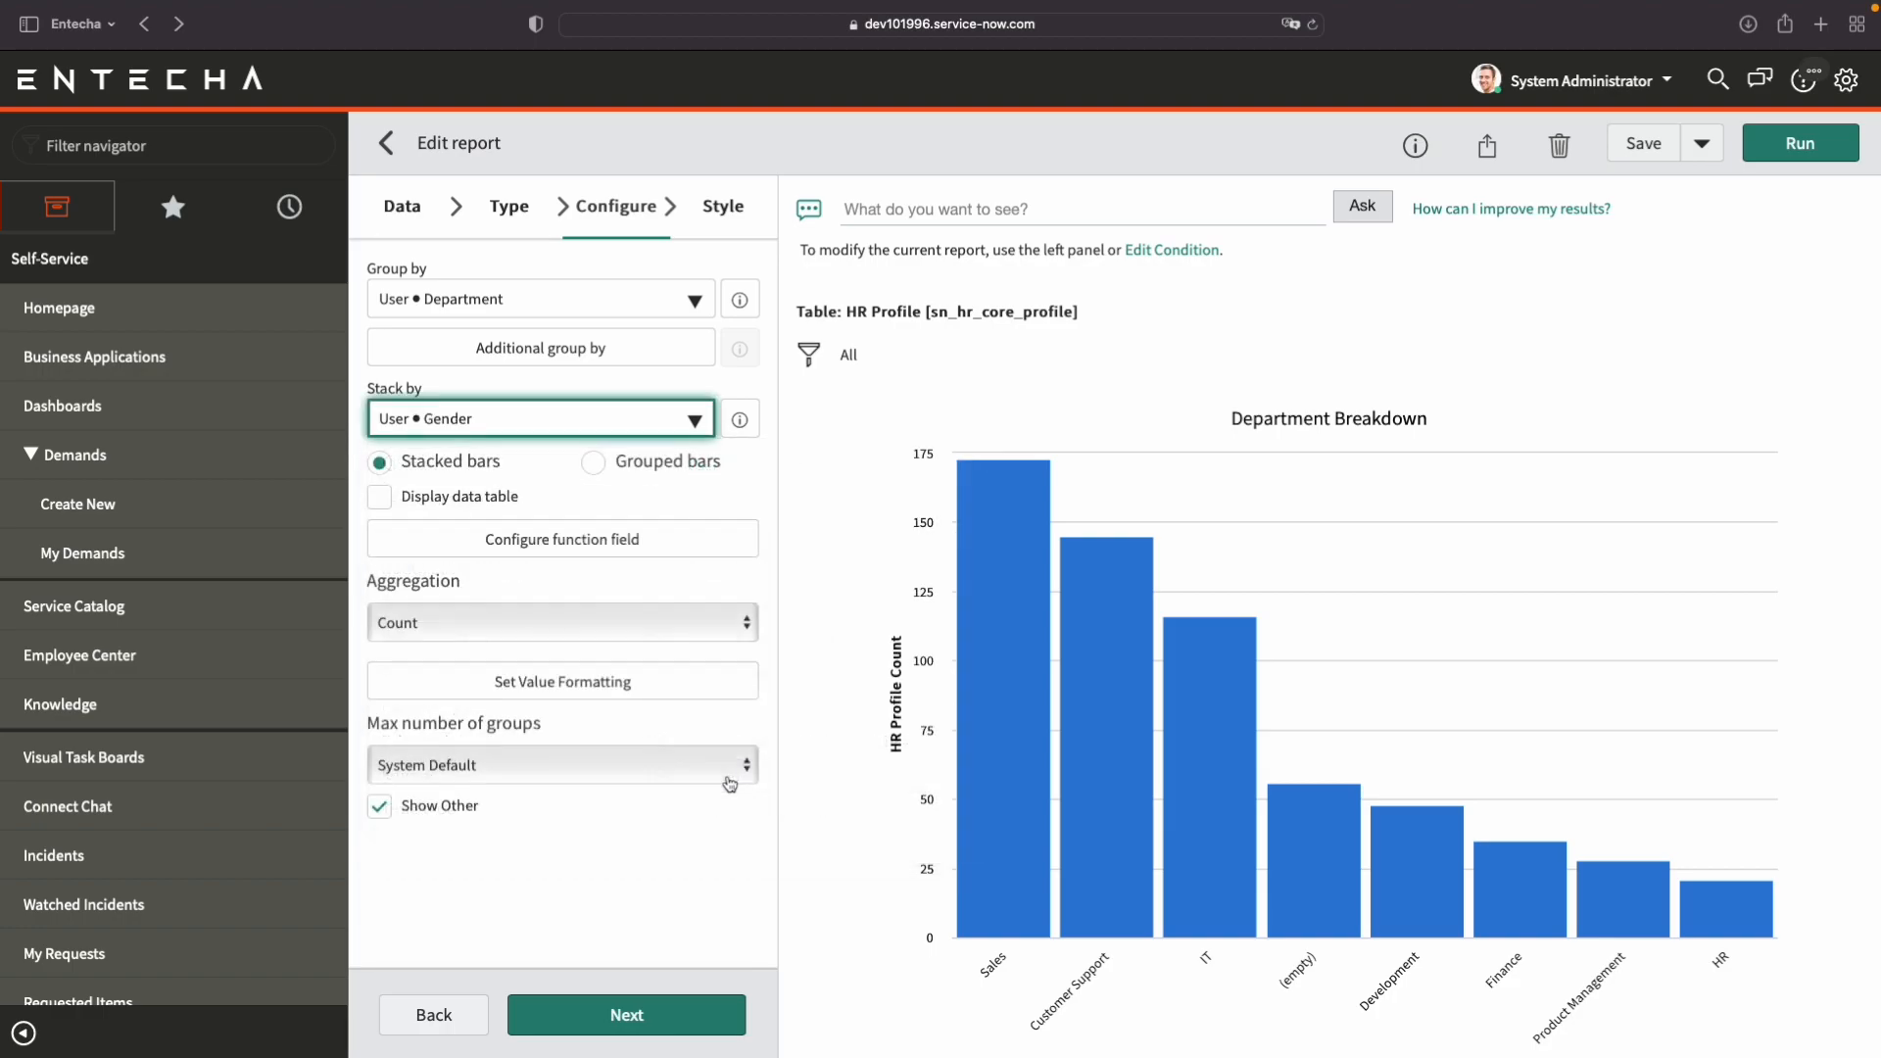
left_click(1803, 155)
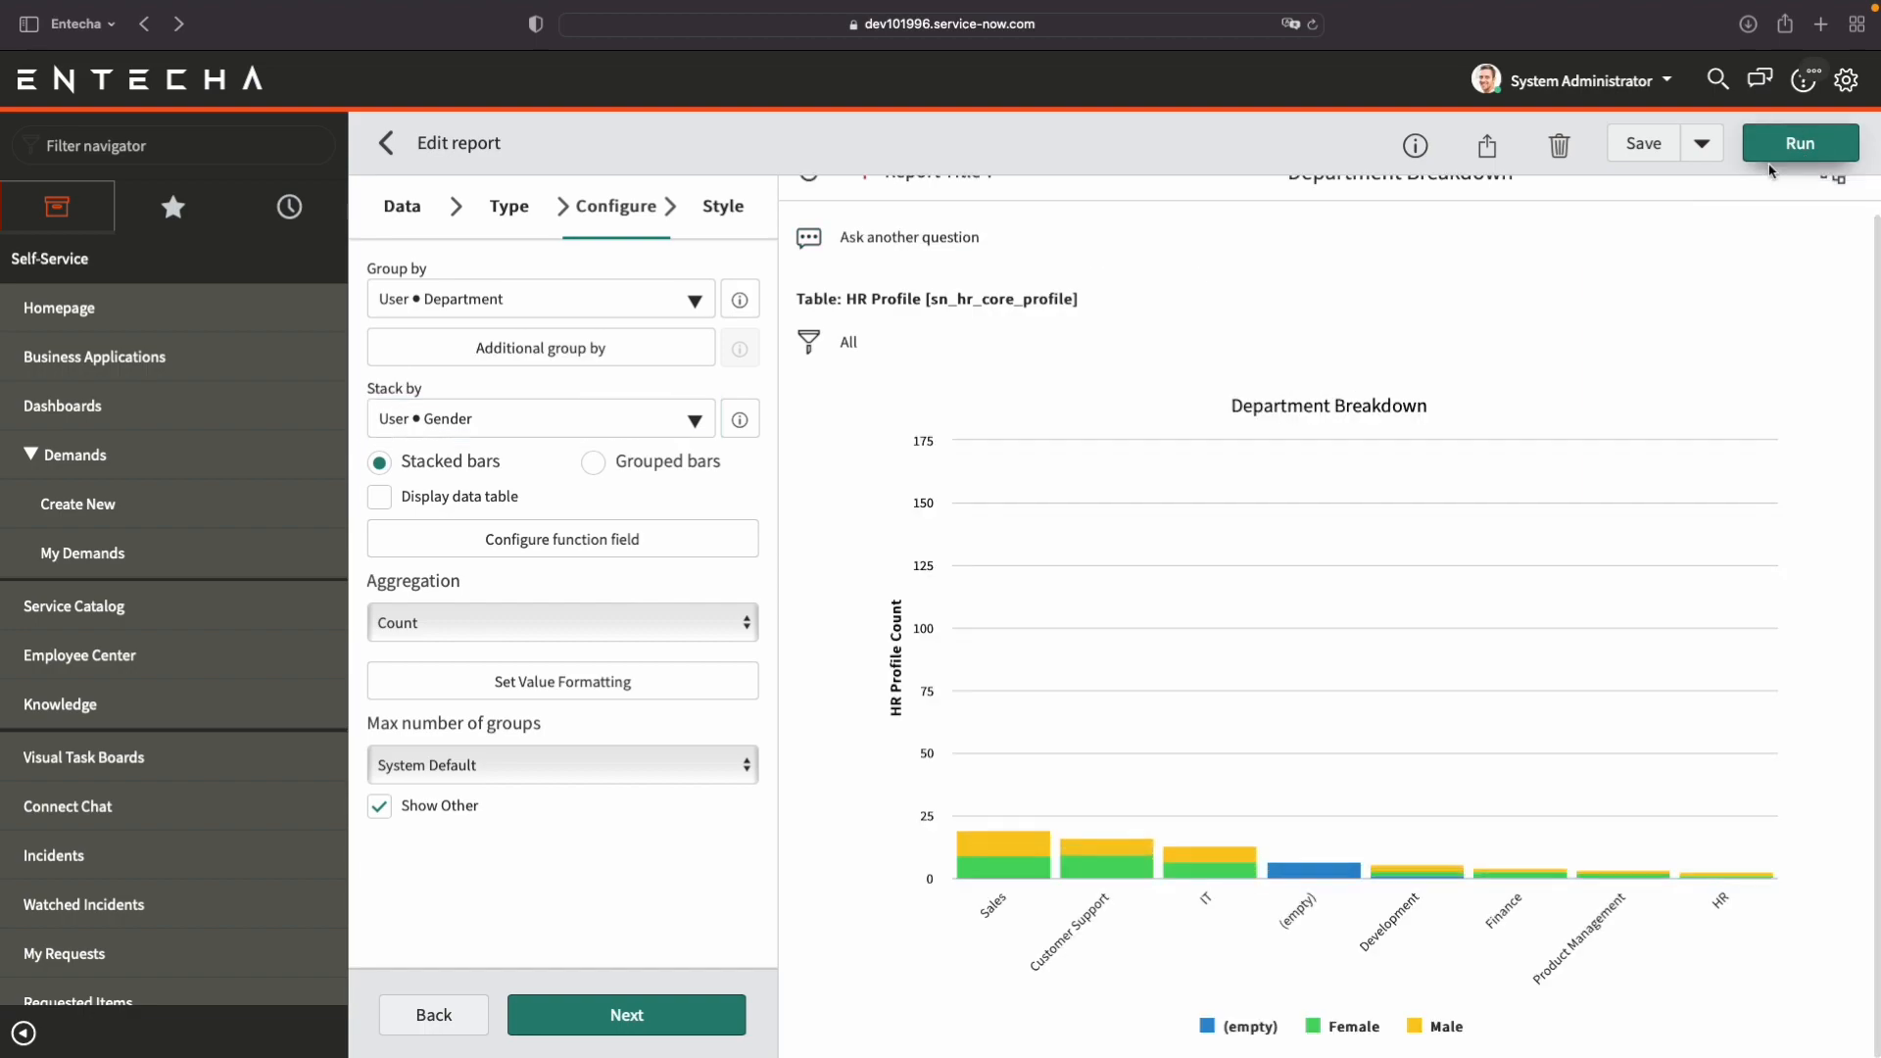
mouse_move(1023, 529)
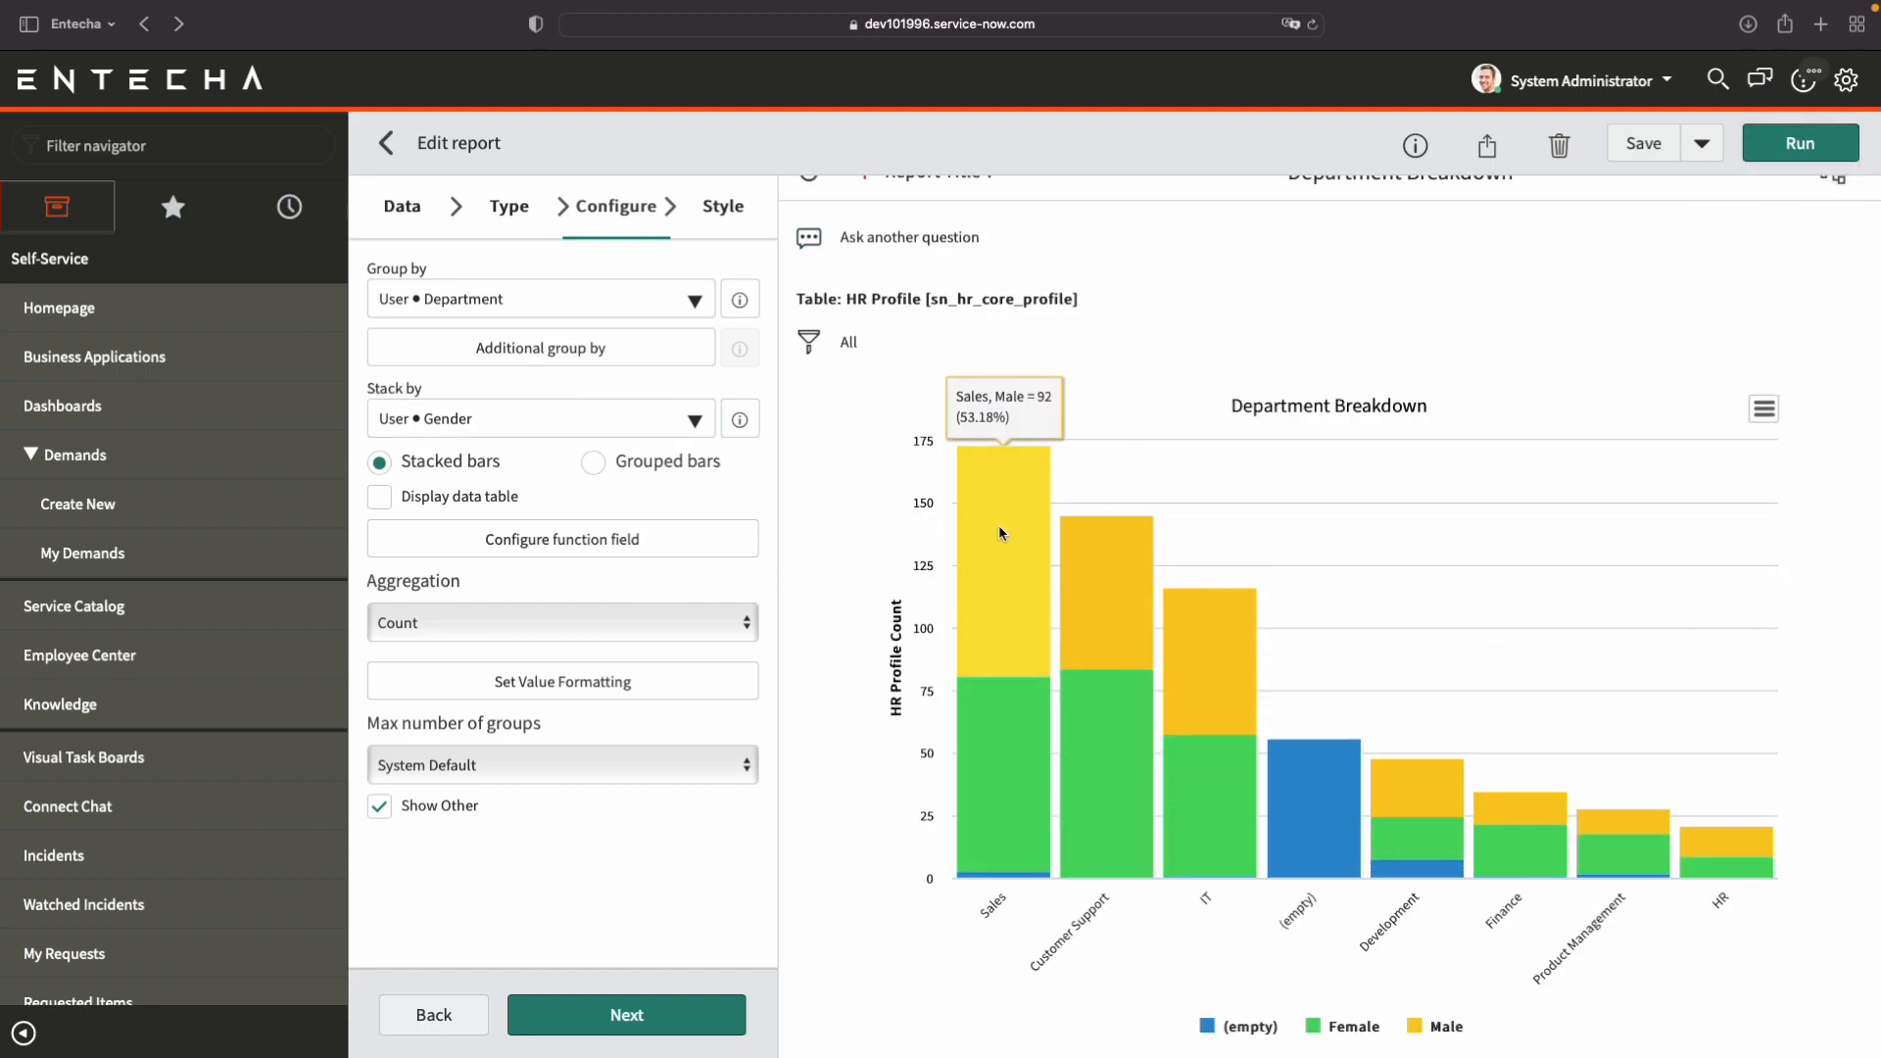
mouse_move(1019, 723)
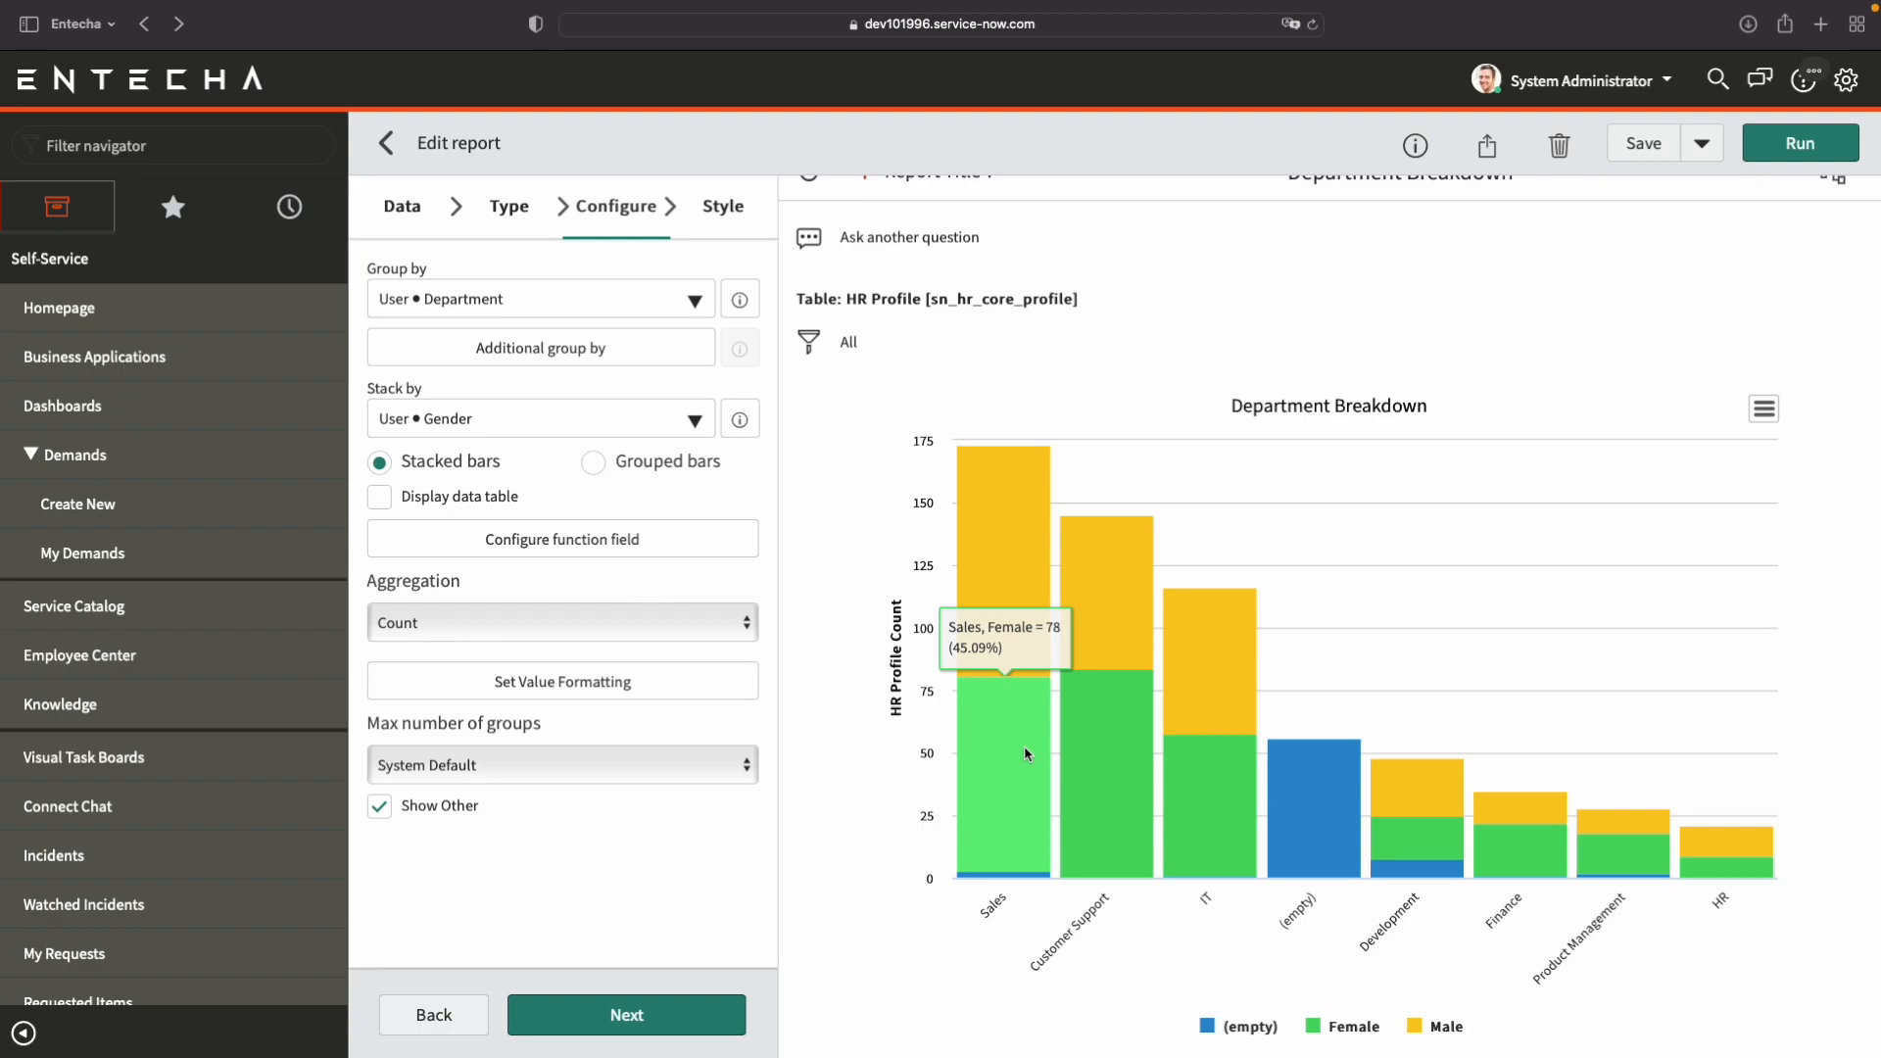
Preview the gender breakdown as grouped bars, and switch it back to stacked bars and run the report.
left_click(592, 461)
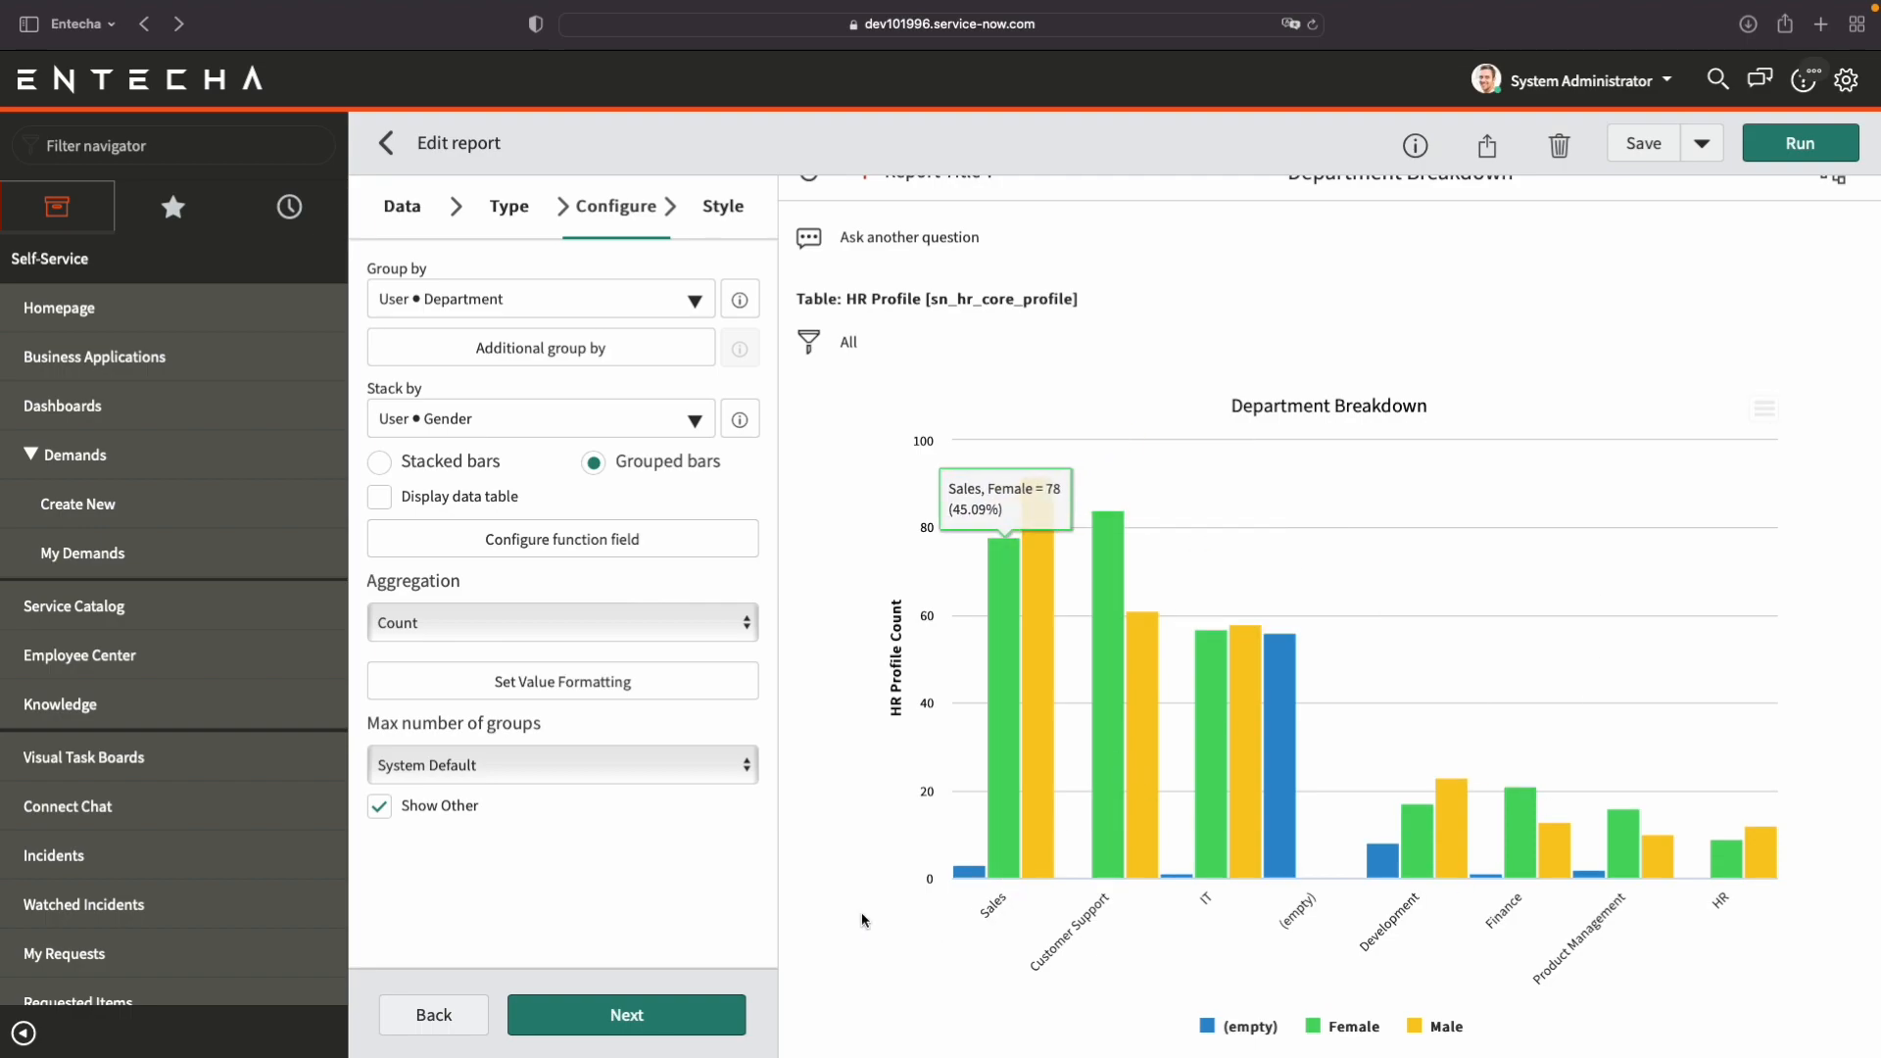
scroll(437, 496, "down", 1)
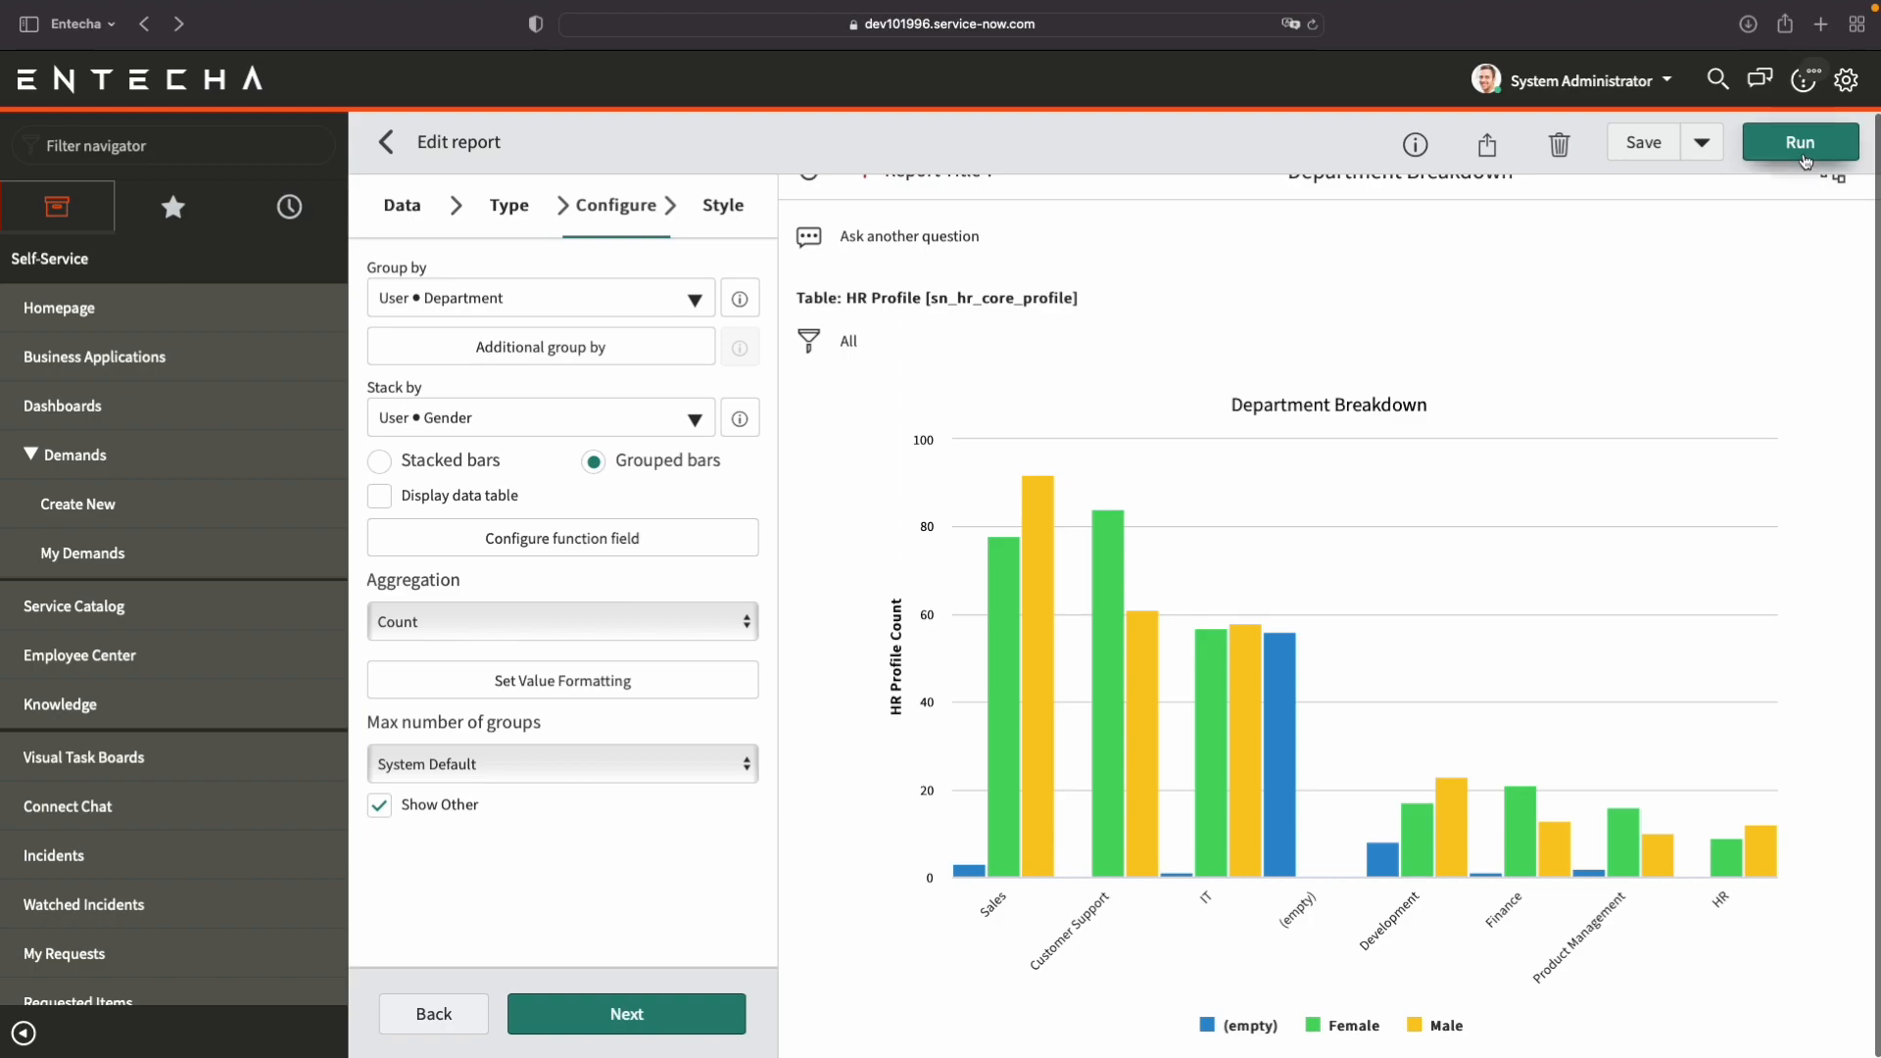
left_click(443, 468)
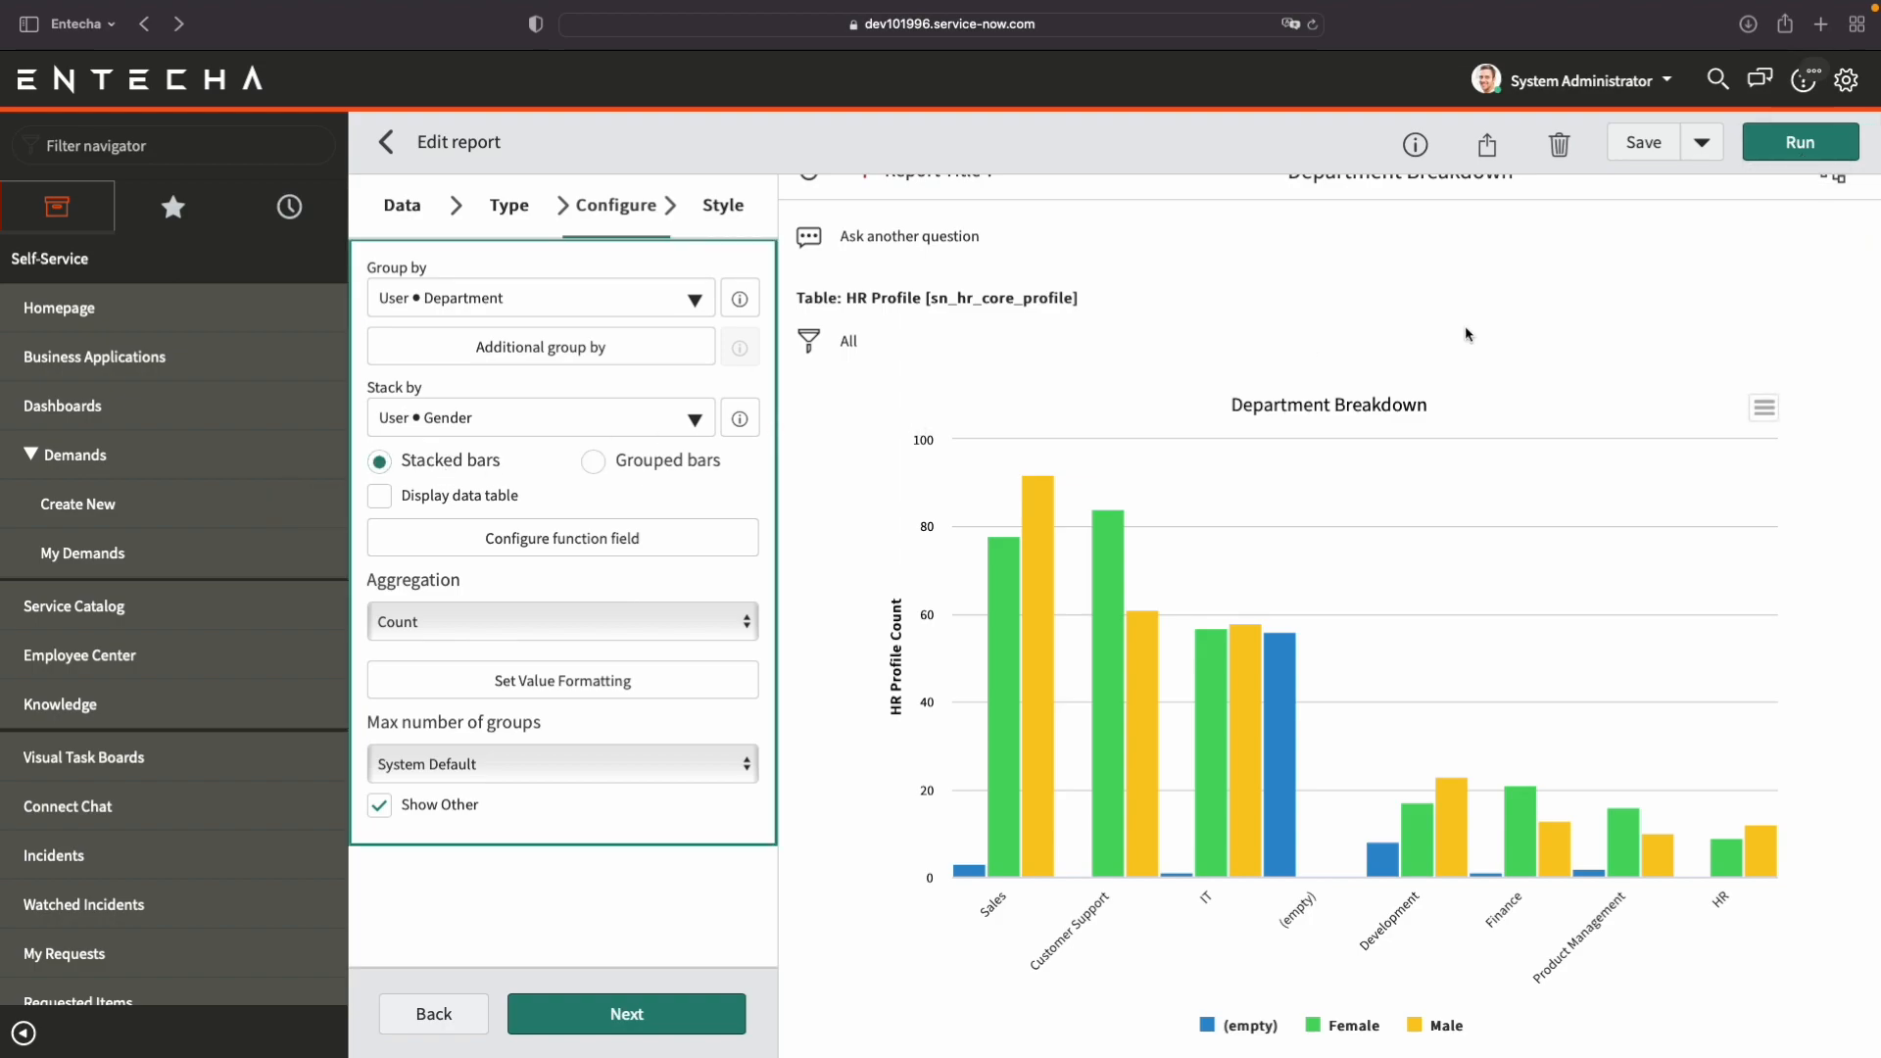
left_click(1822, 143)
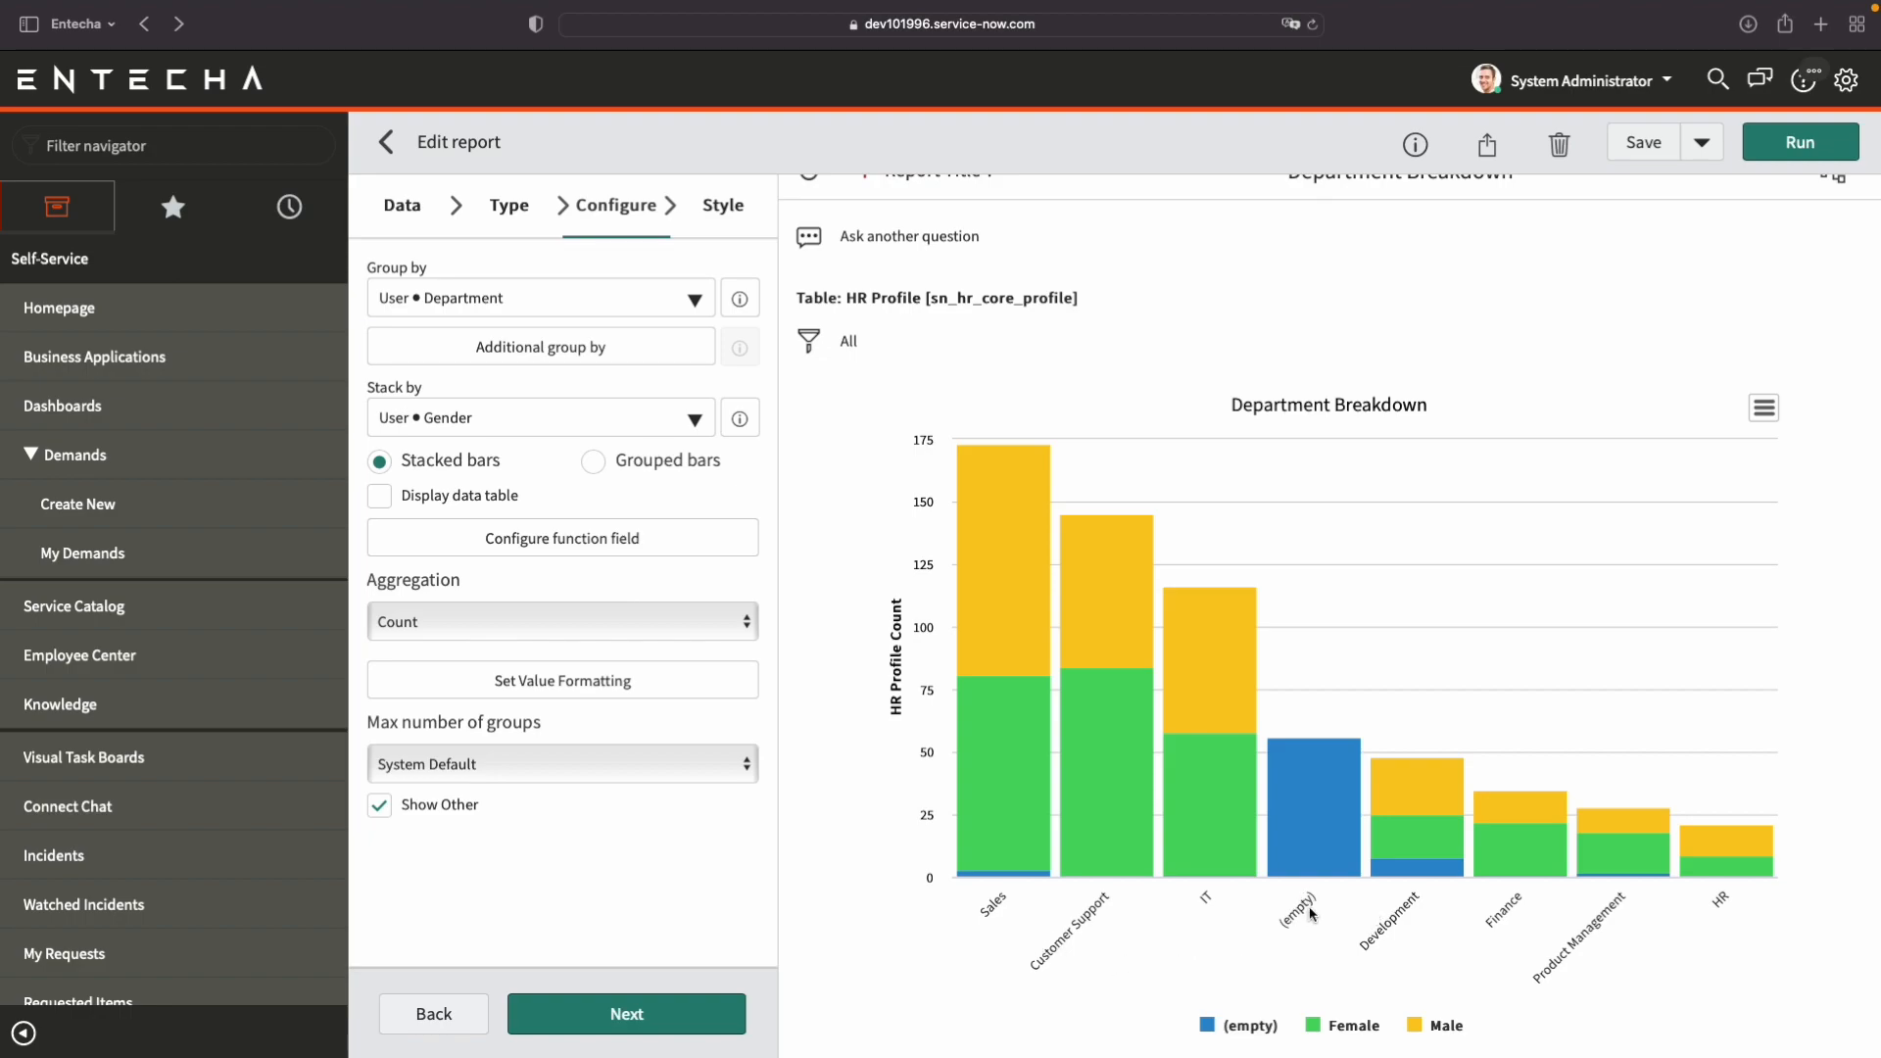
Open the filter conditions of the Department Breakdown report.
mouse_move(1314, 815)
left_click(809, 349)
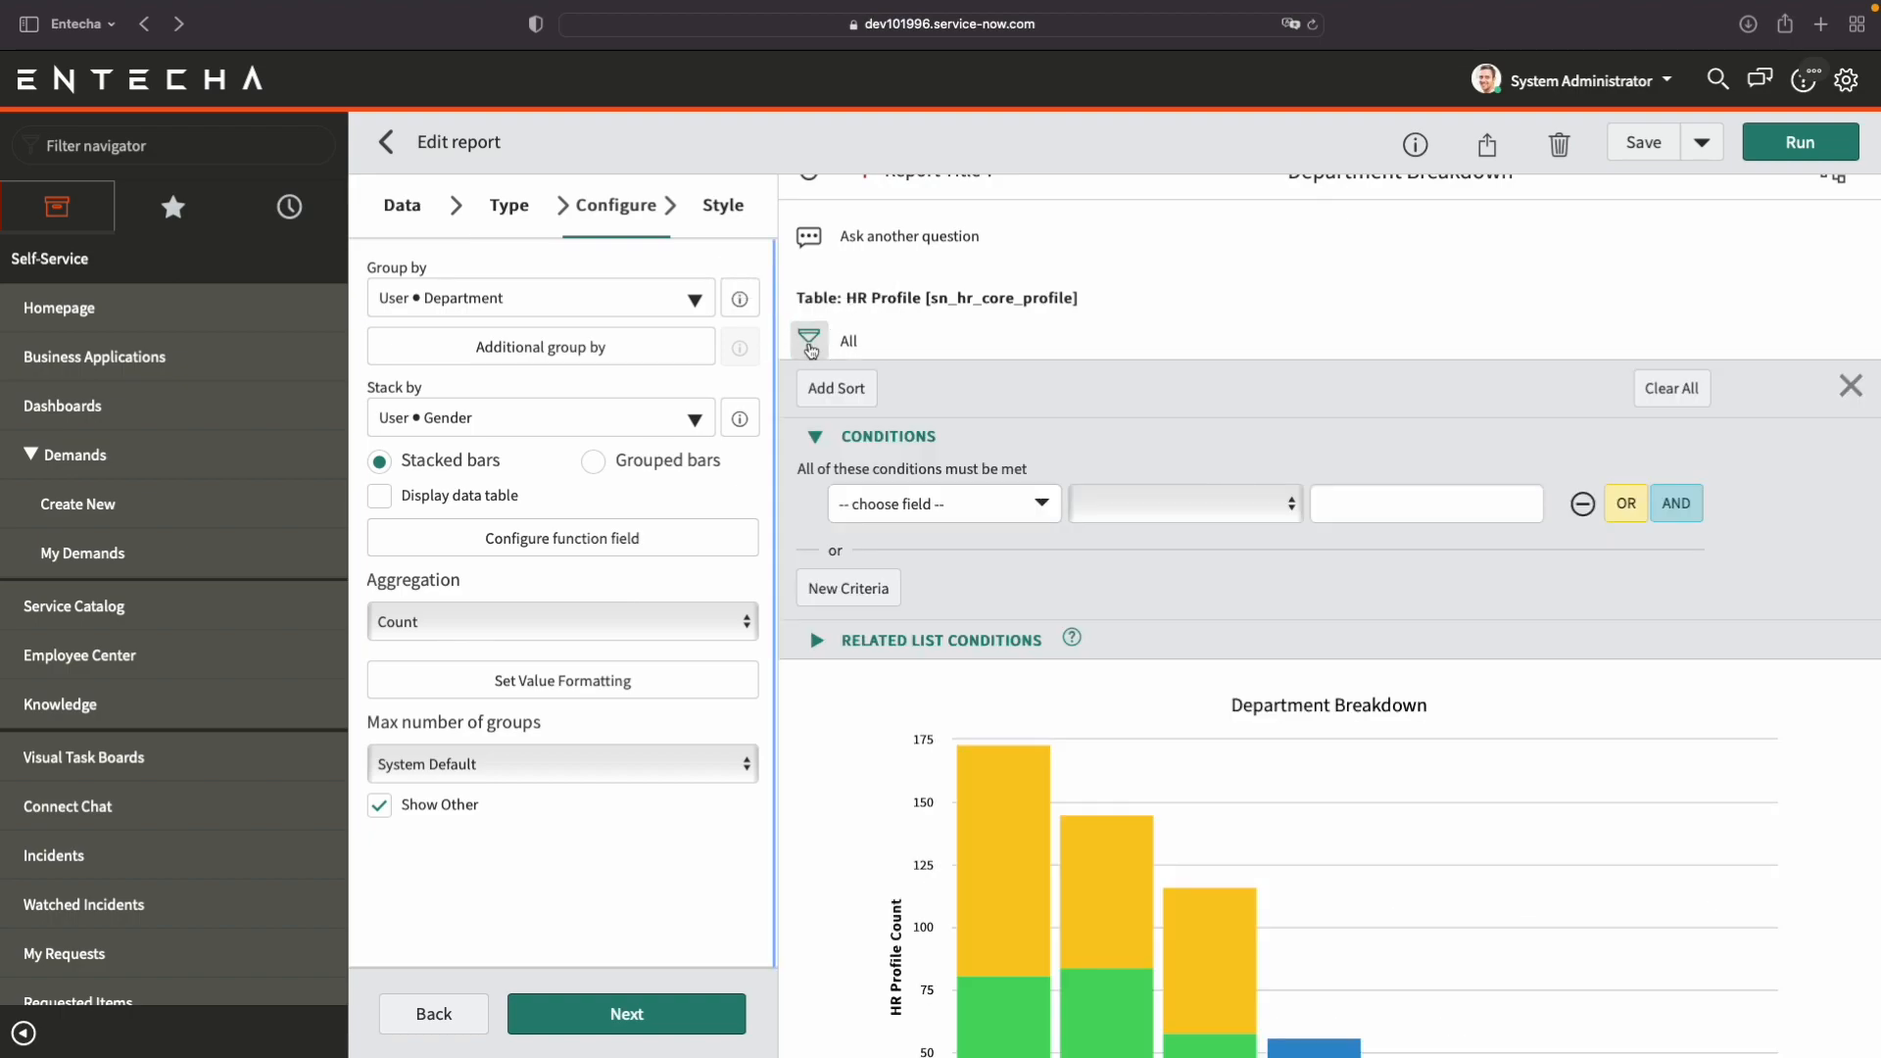
scroll(1034, 548, "down", 1)
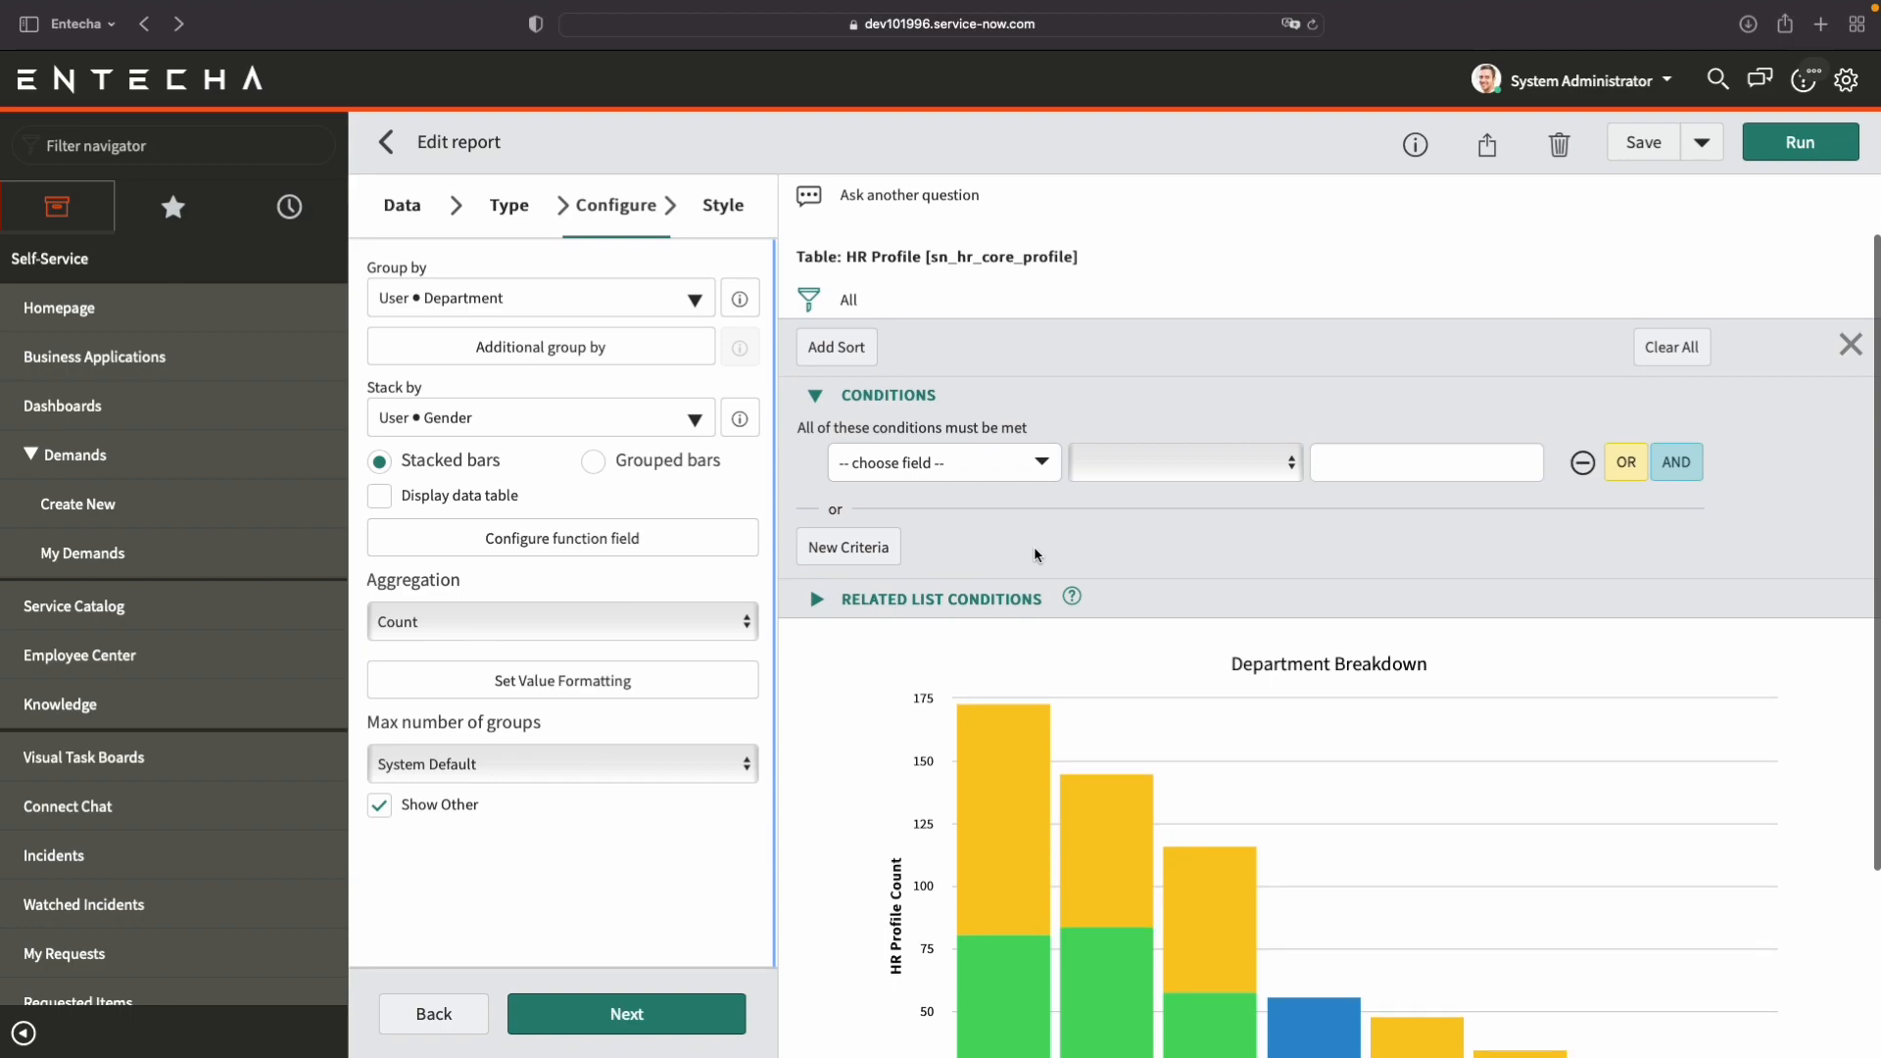
scroll(1036, 554, "down", 2)
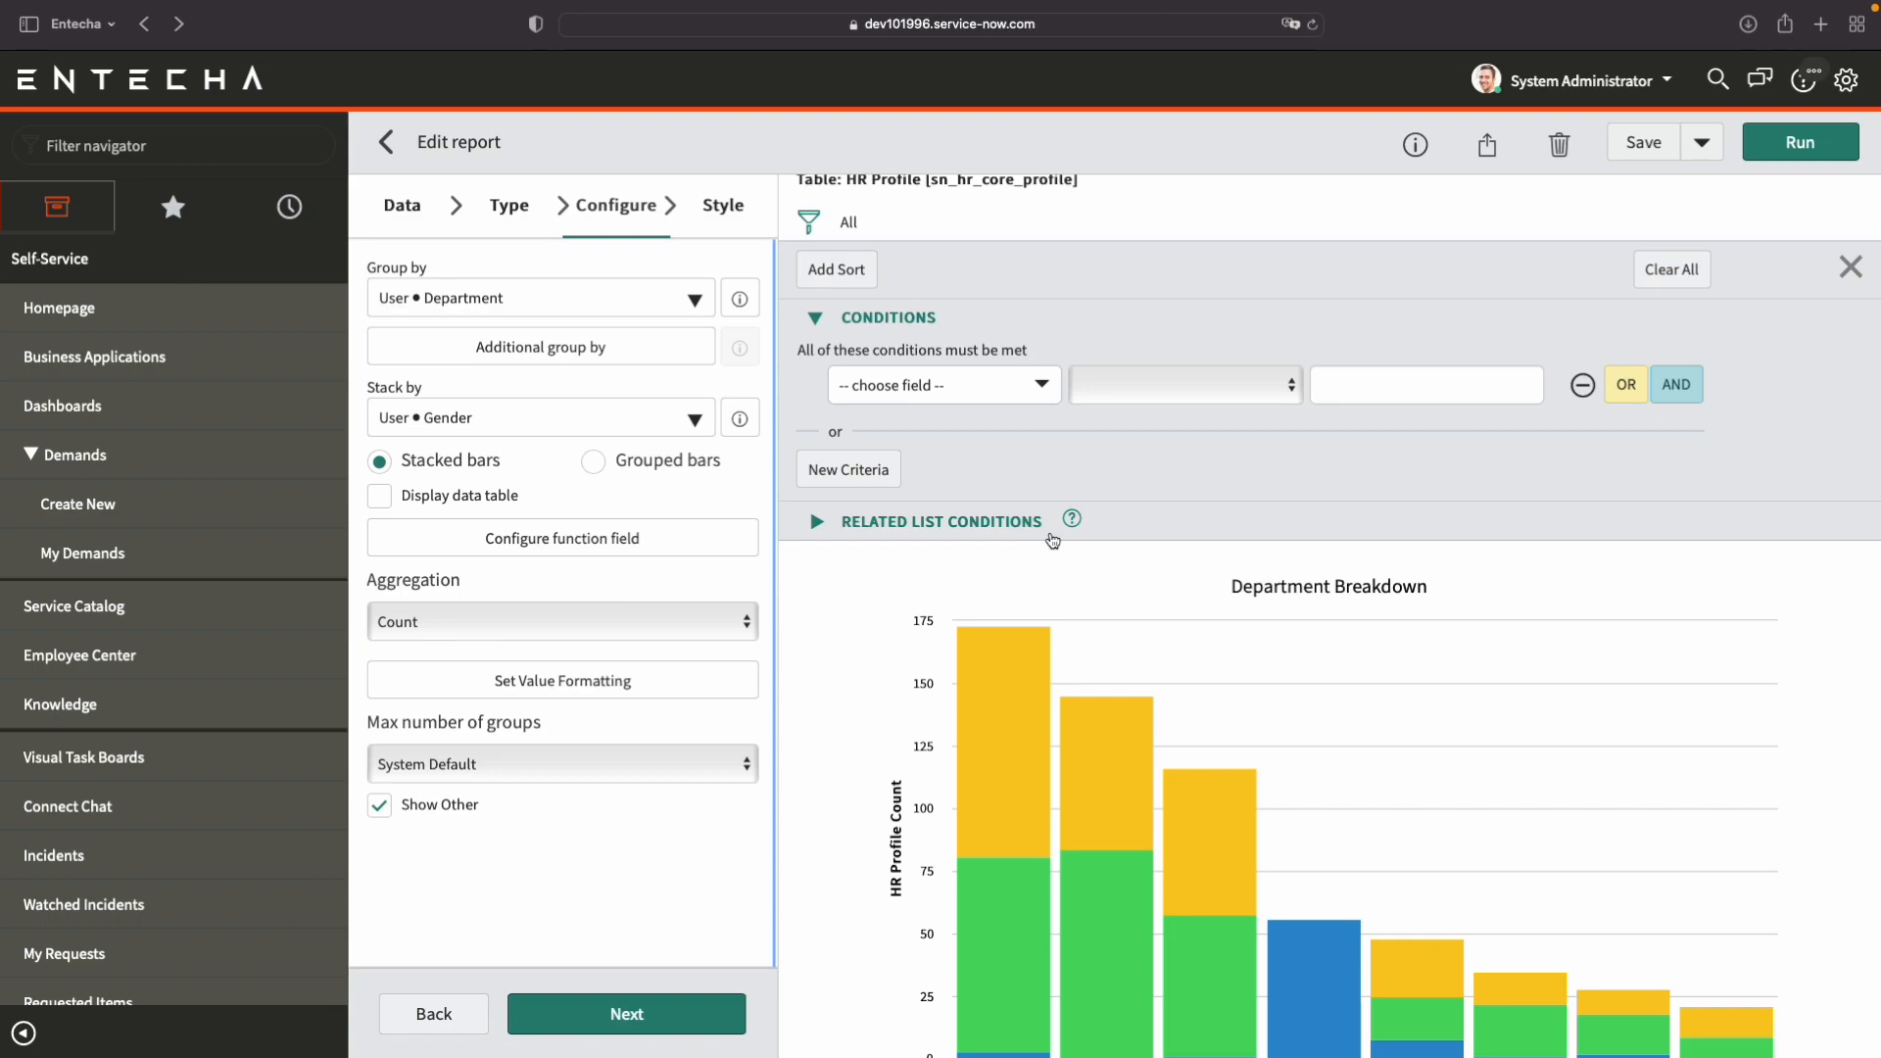
scroll(1019, 427, "down", 1)
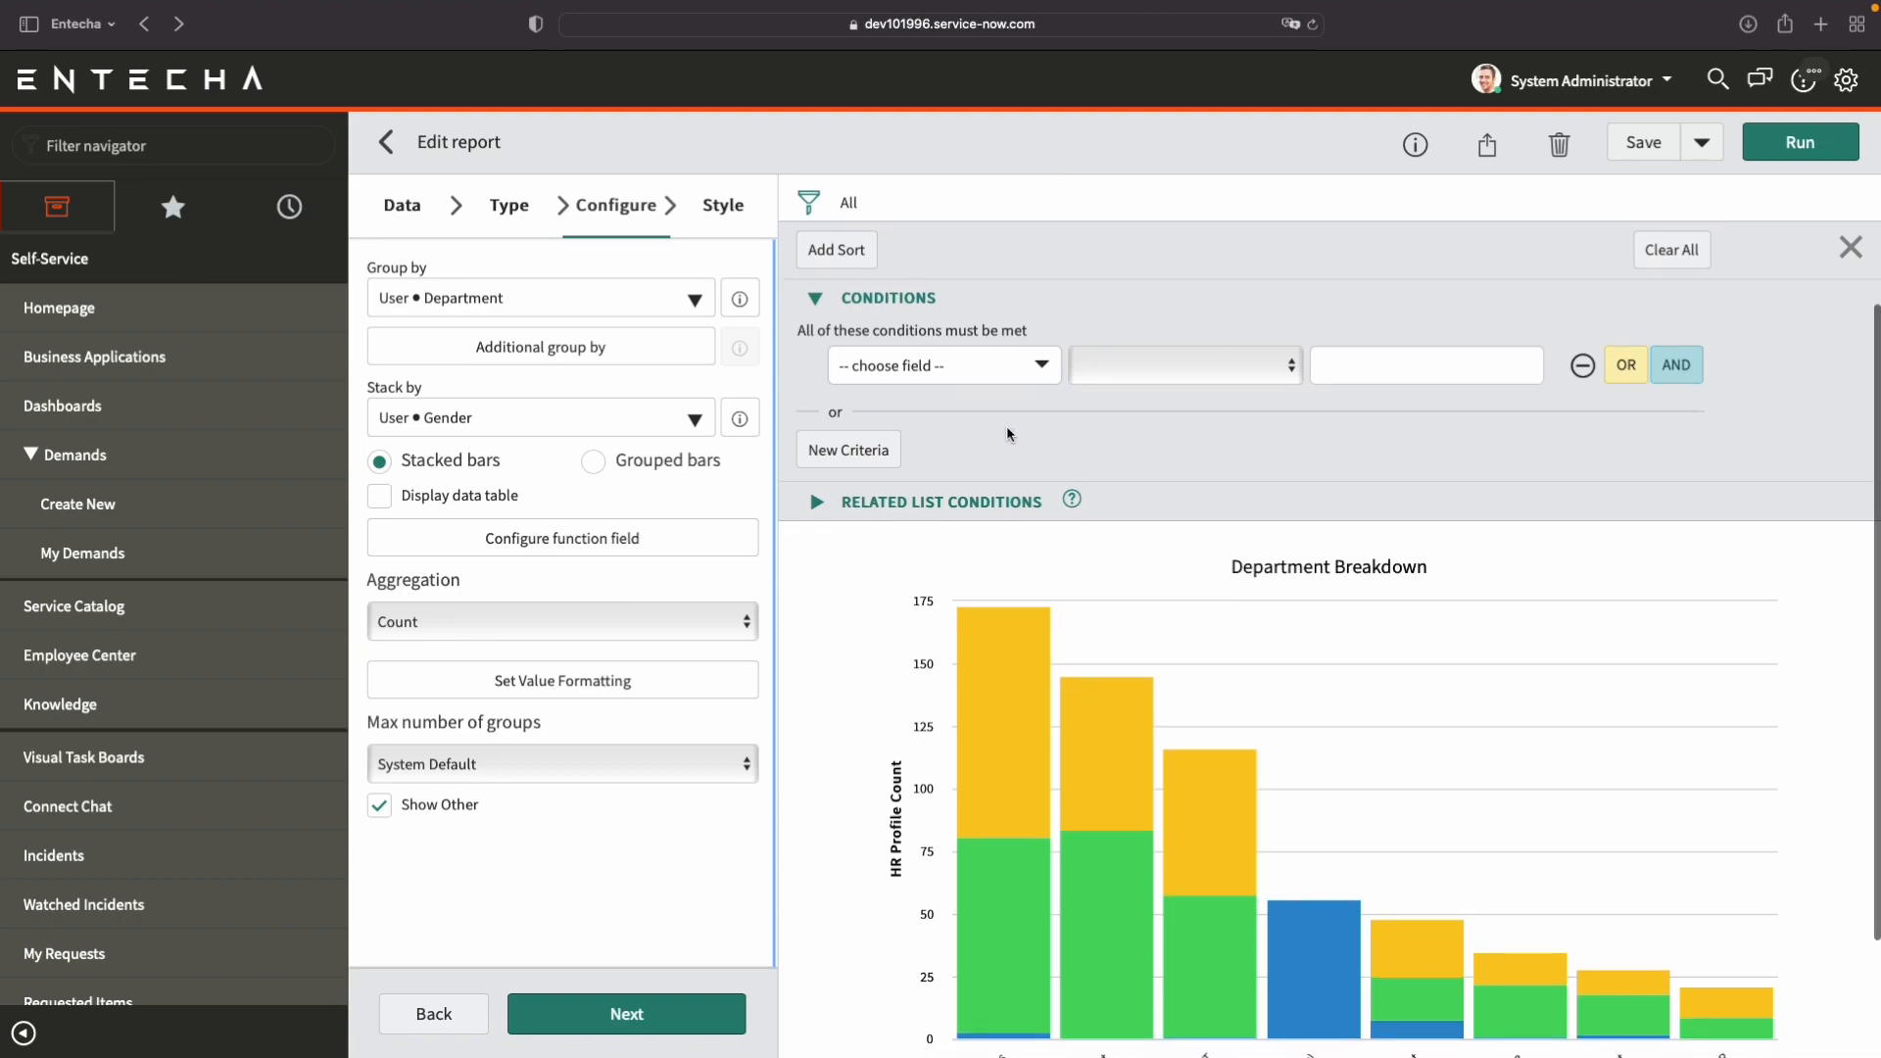
Set the first filter condition to the related user's Department is not empty.
left_click(990, 370)
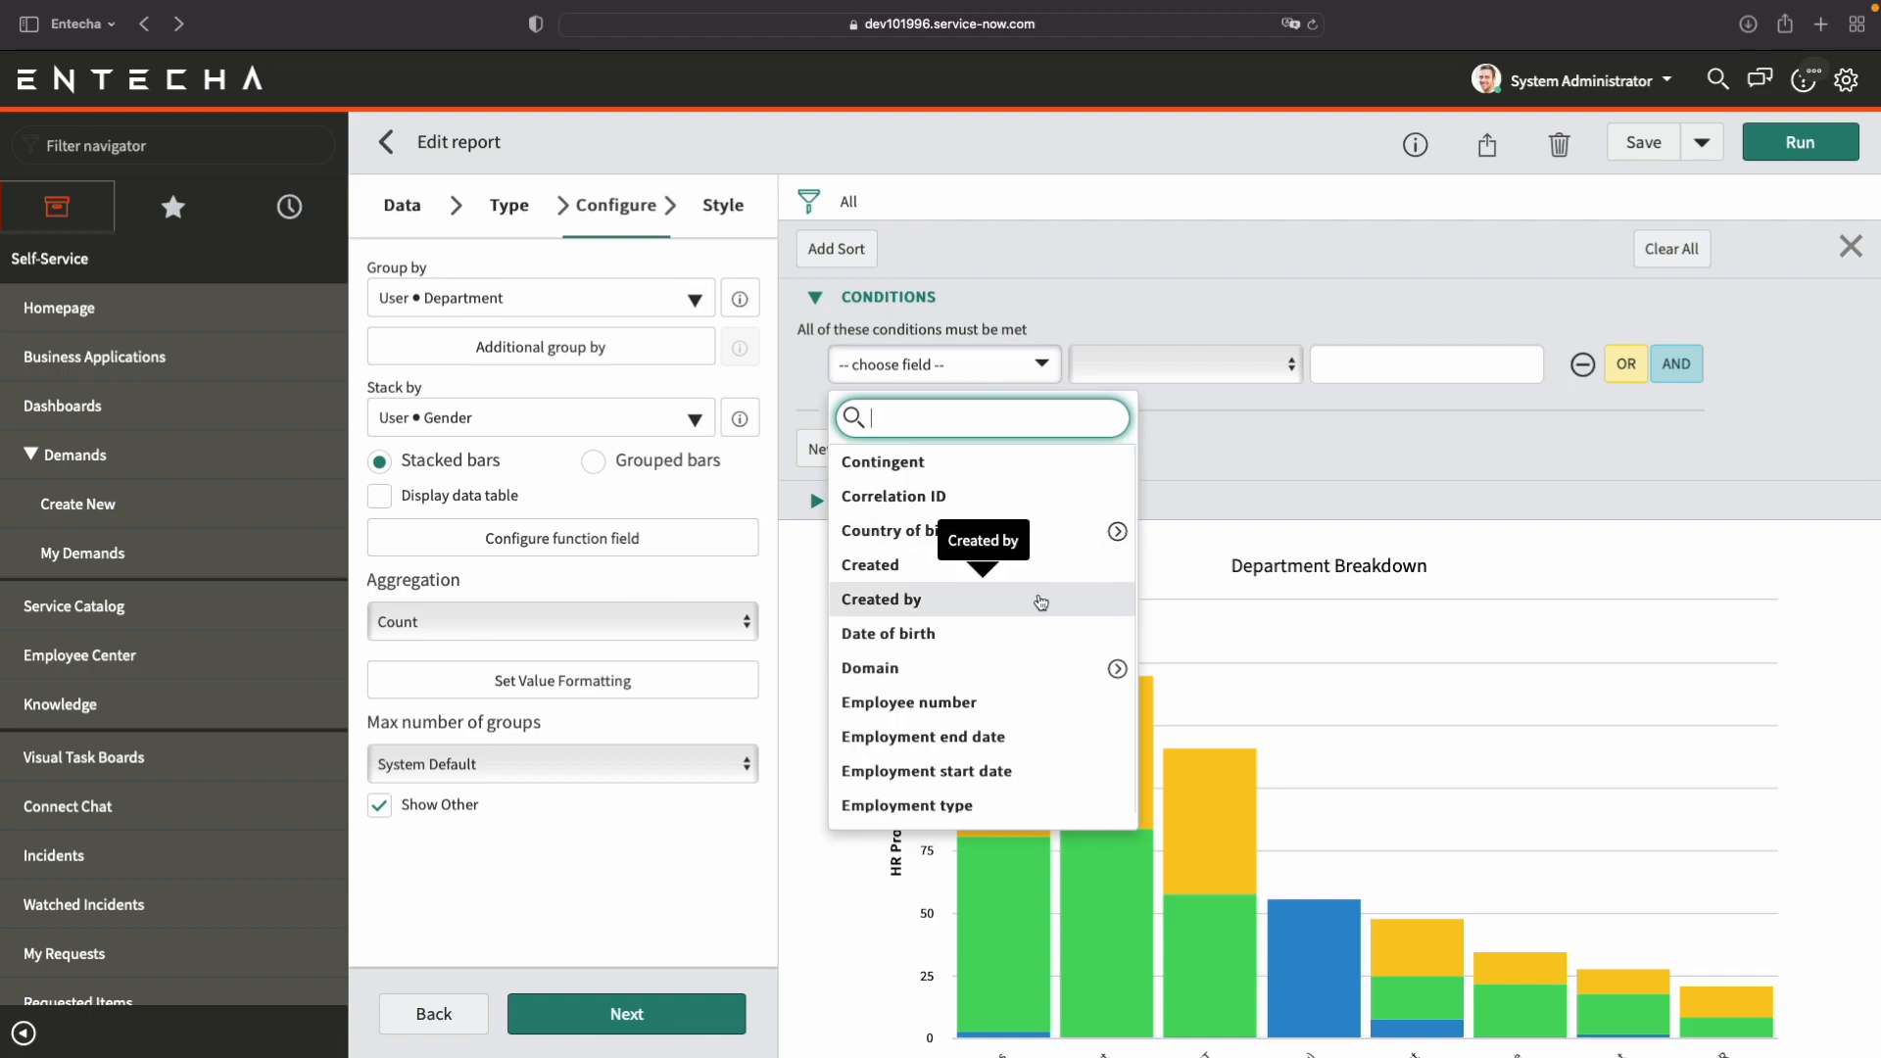
scroll(1040, 601, "down", 3)
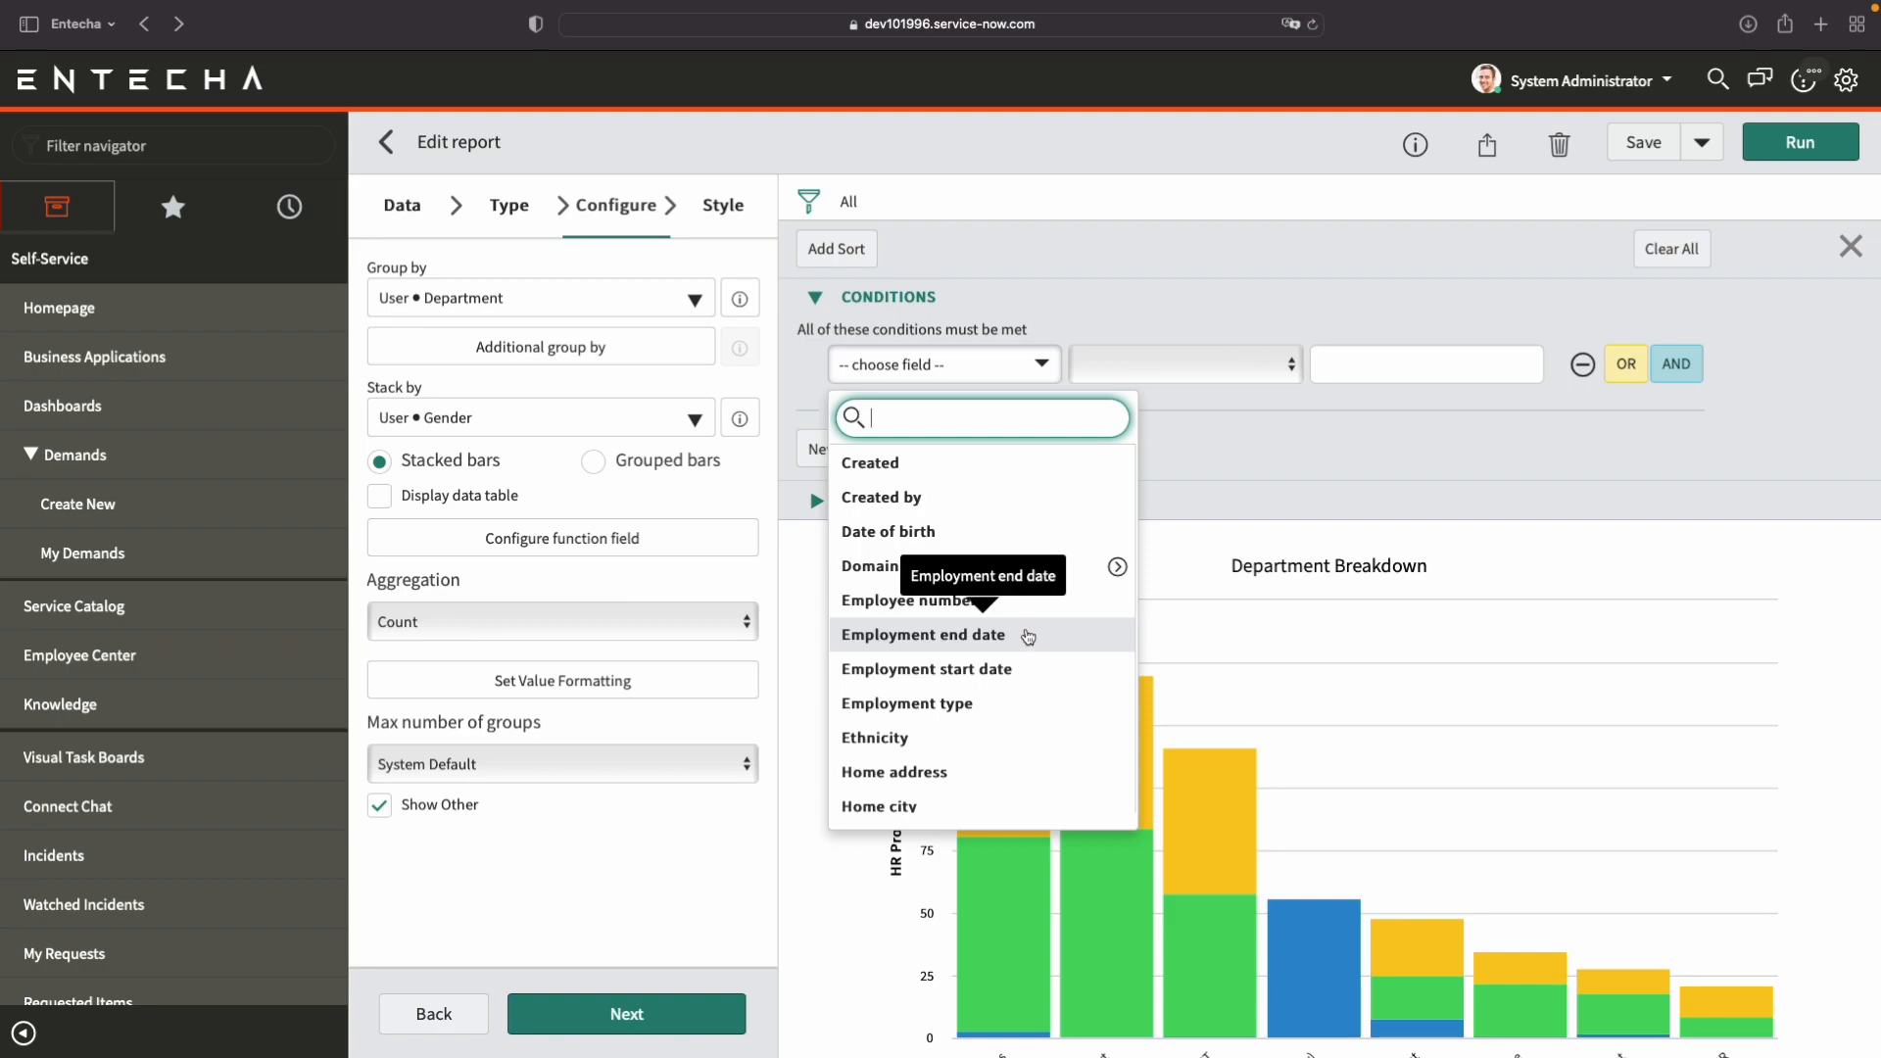
scroll(1033, 642, "down", 3)
scroll(1033, 642, "down", 10)
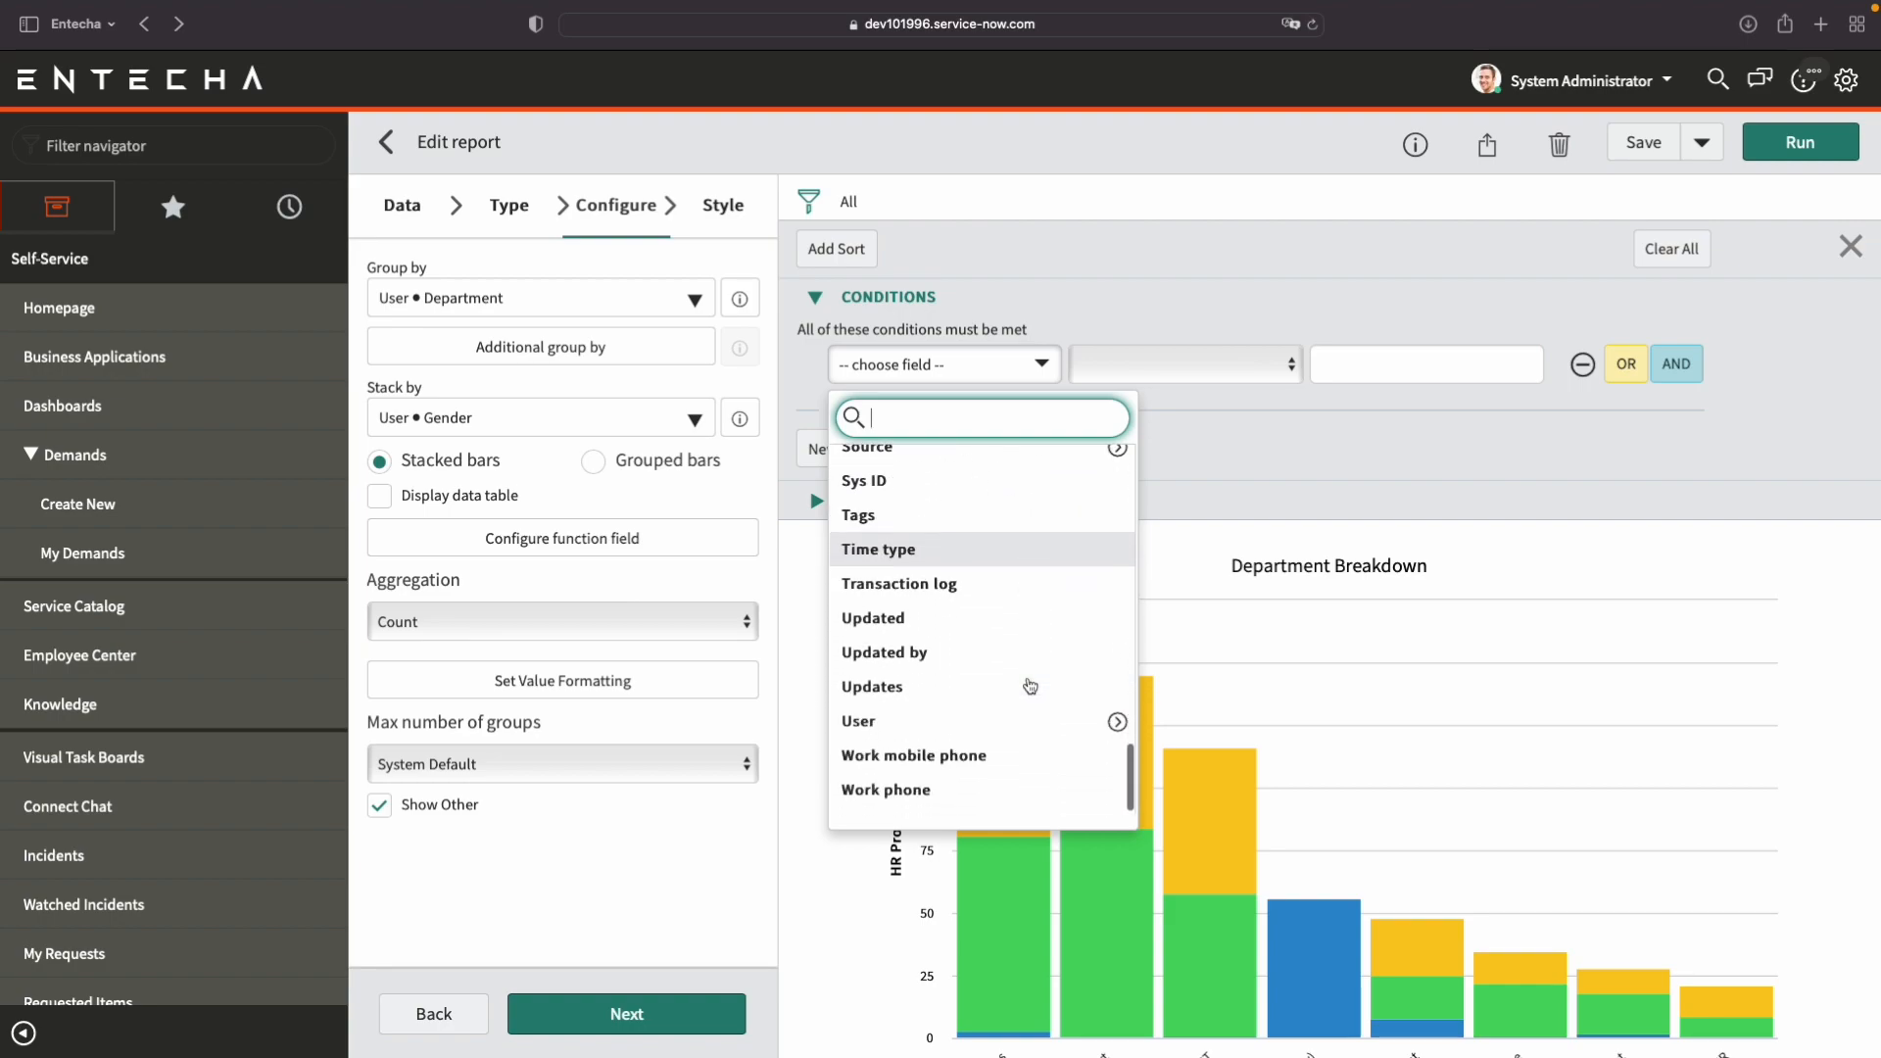
left_click(1117, 729)
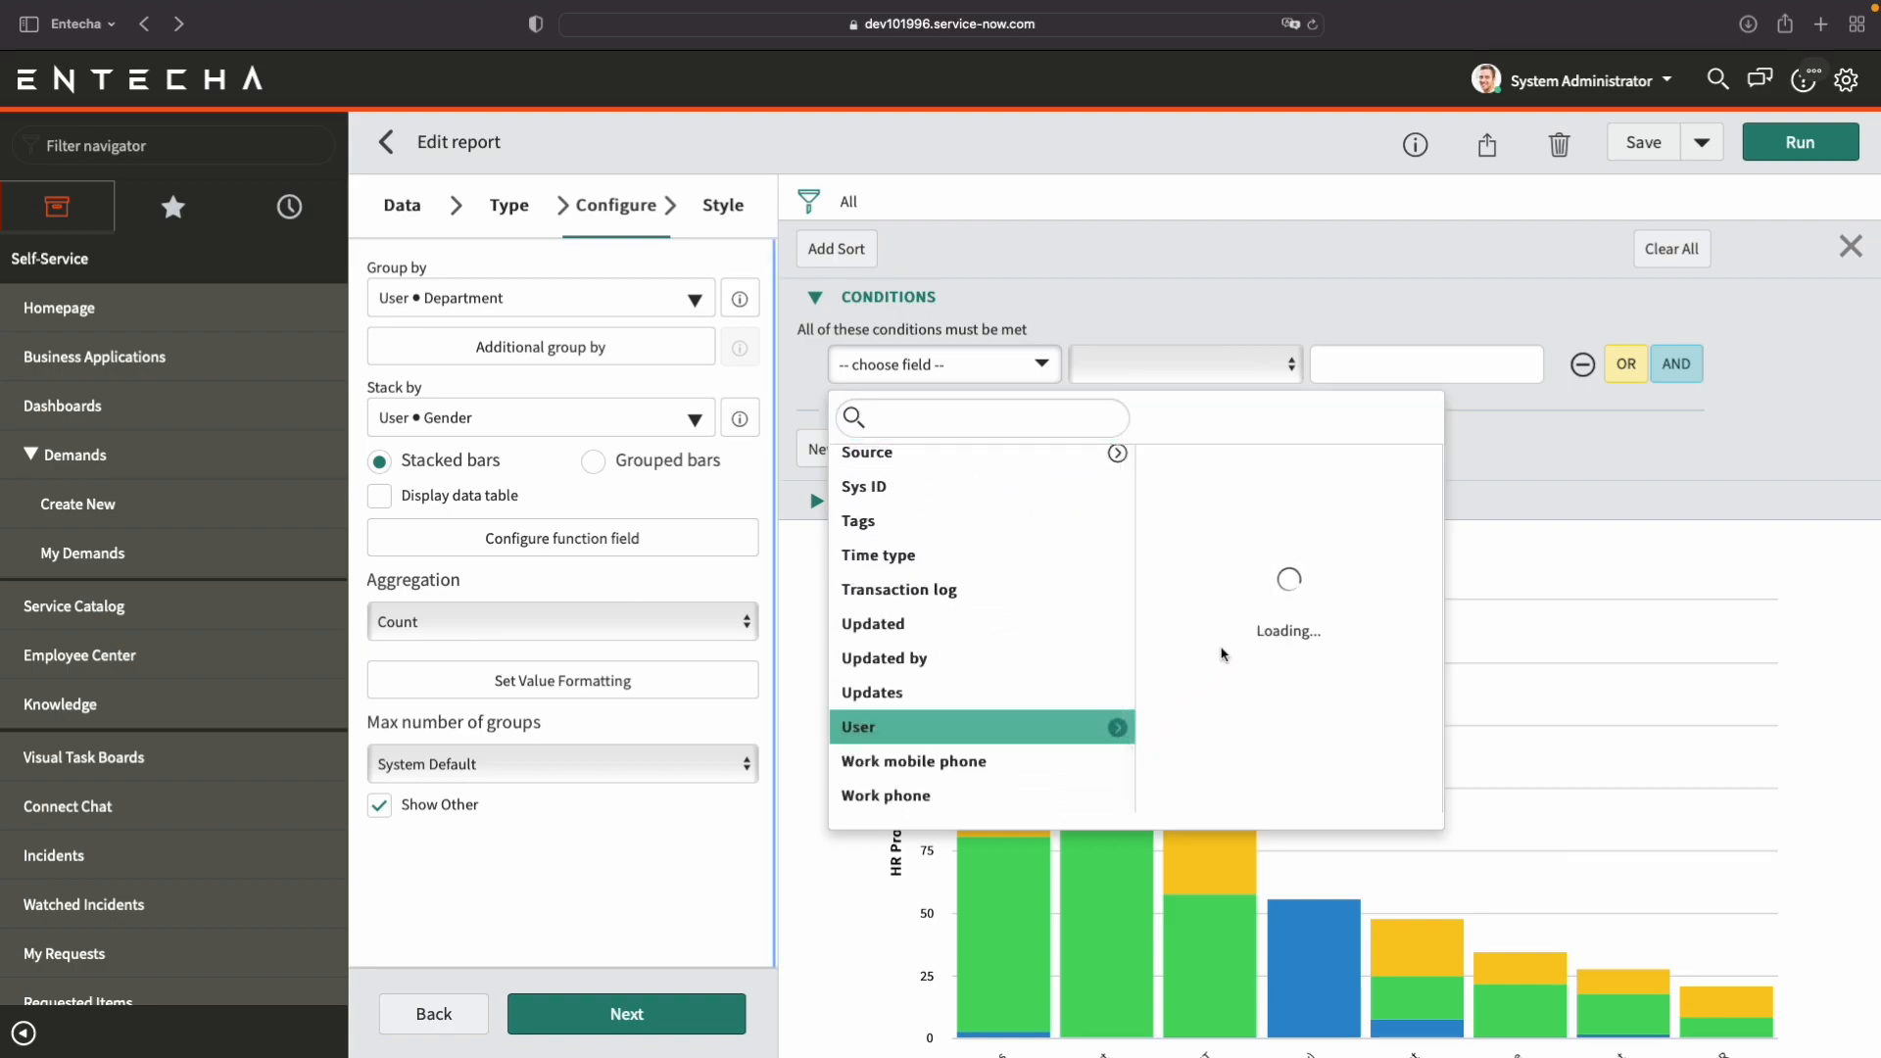
scroll(1249, 649, "down", 8)
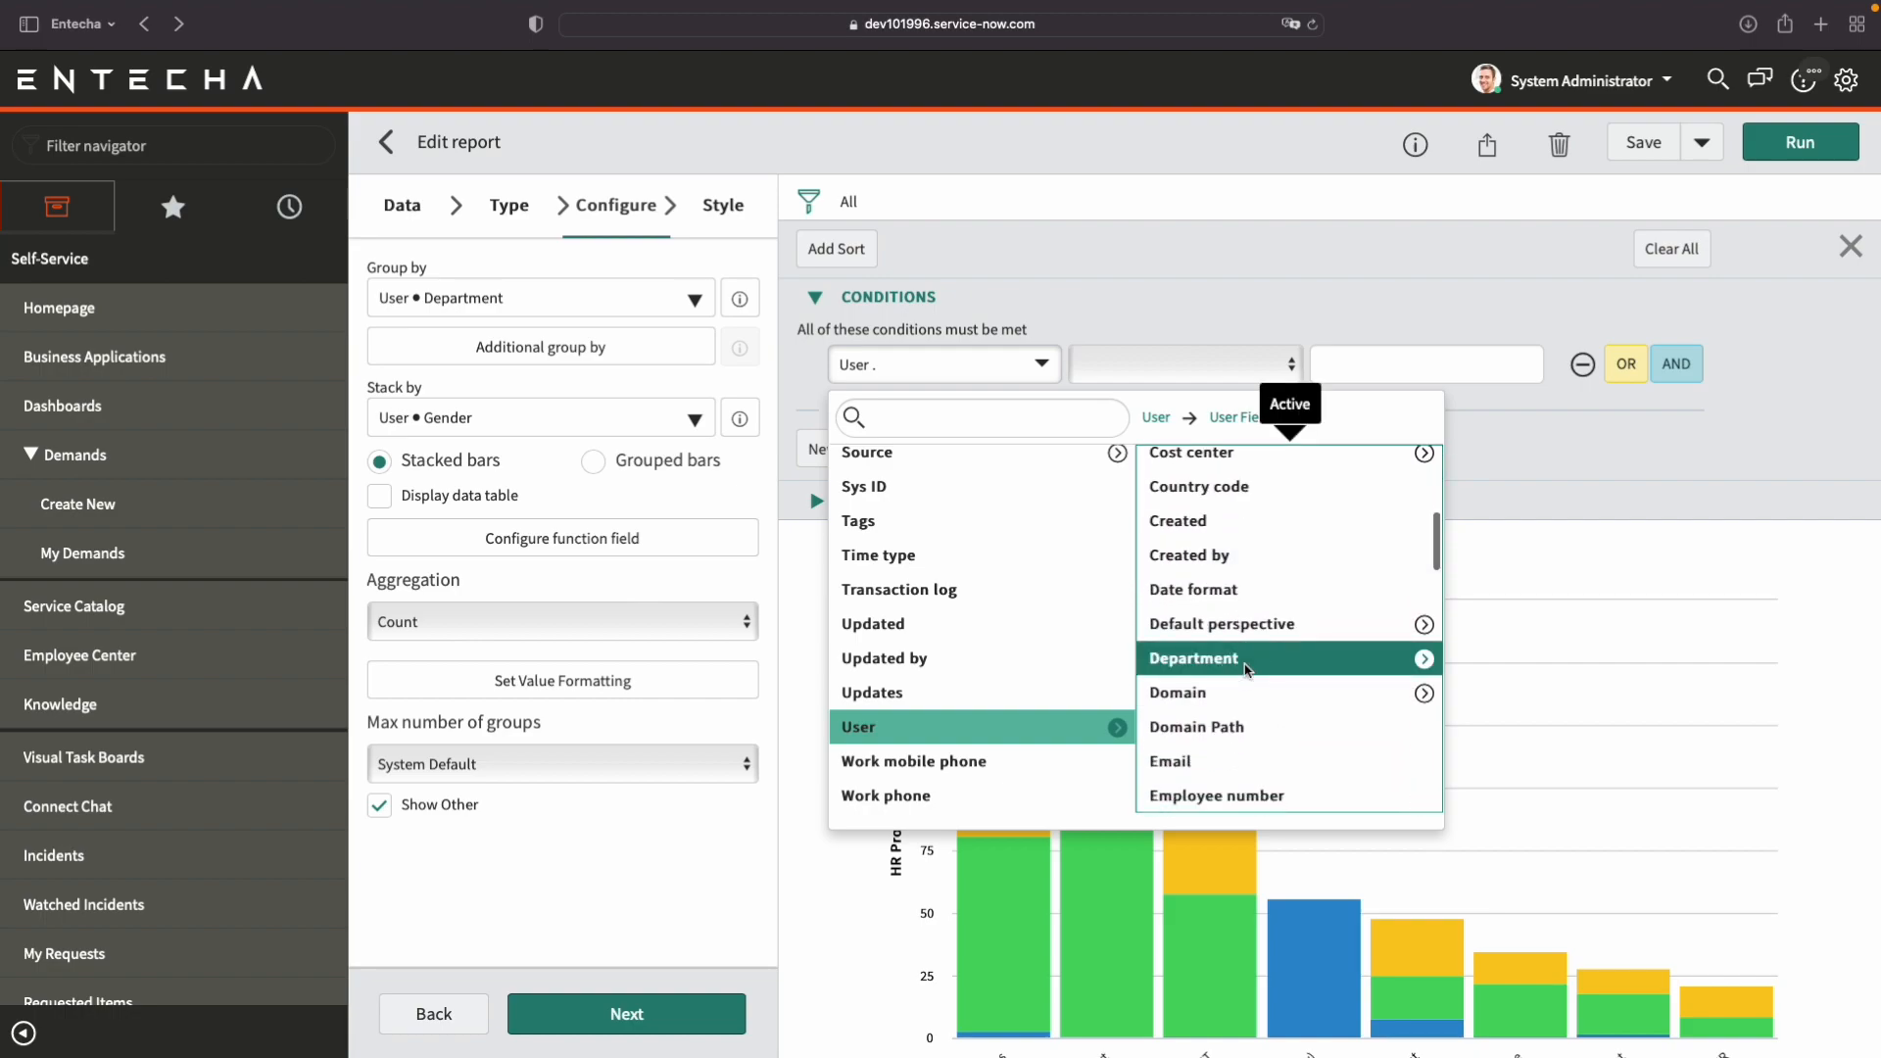
left_click(1243, 661)
left_click(1234, 369)
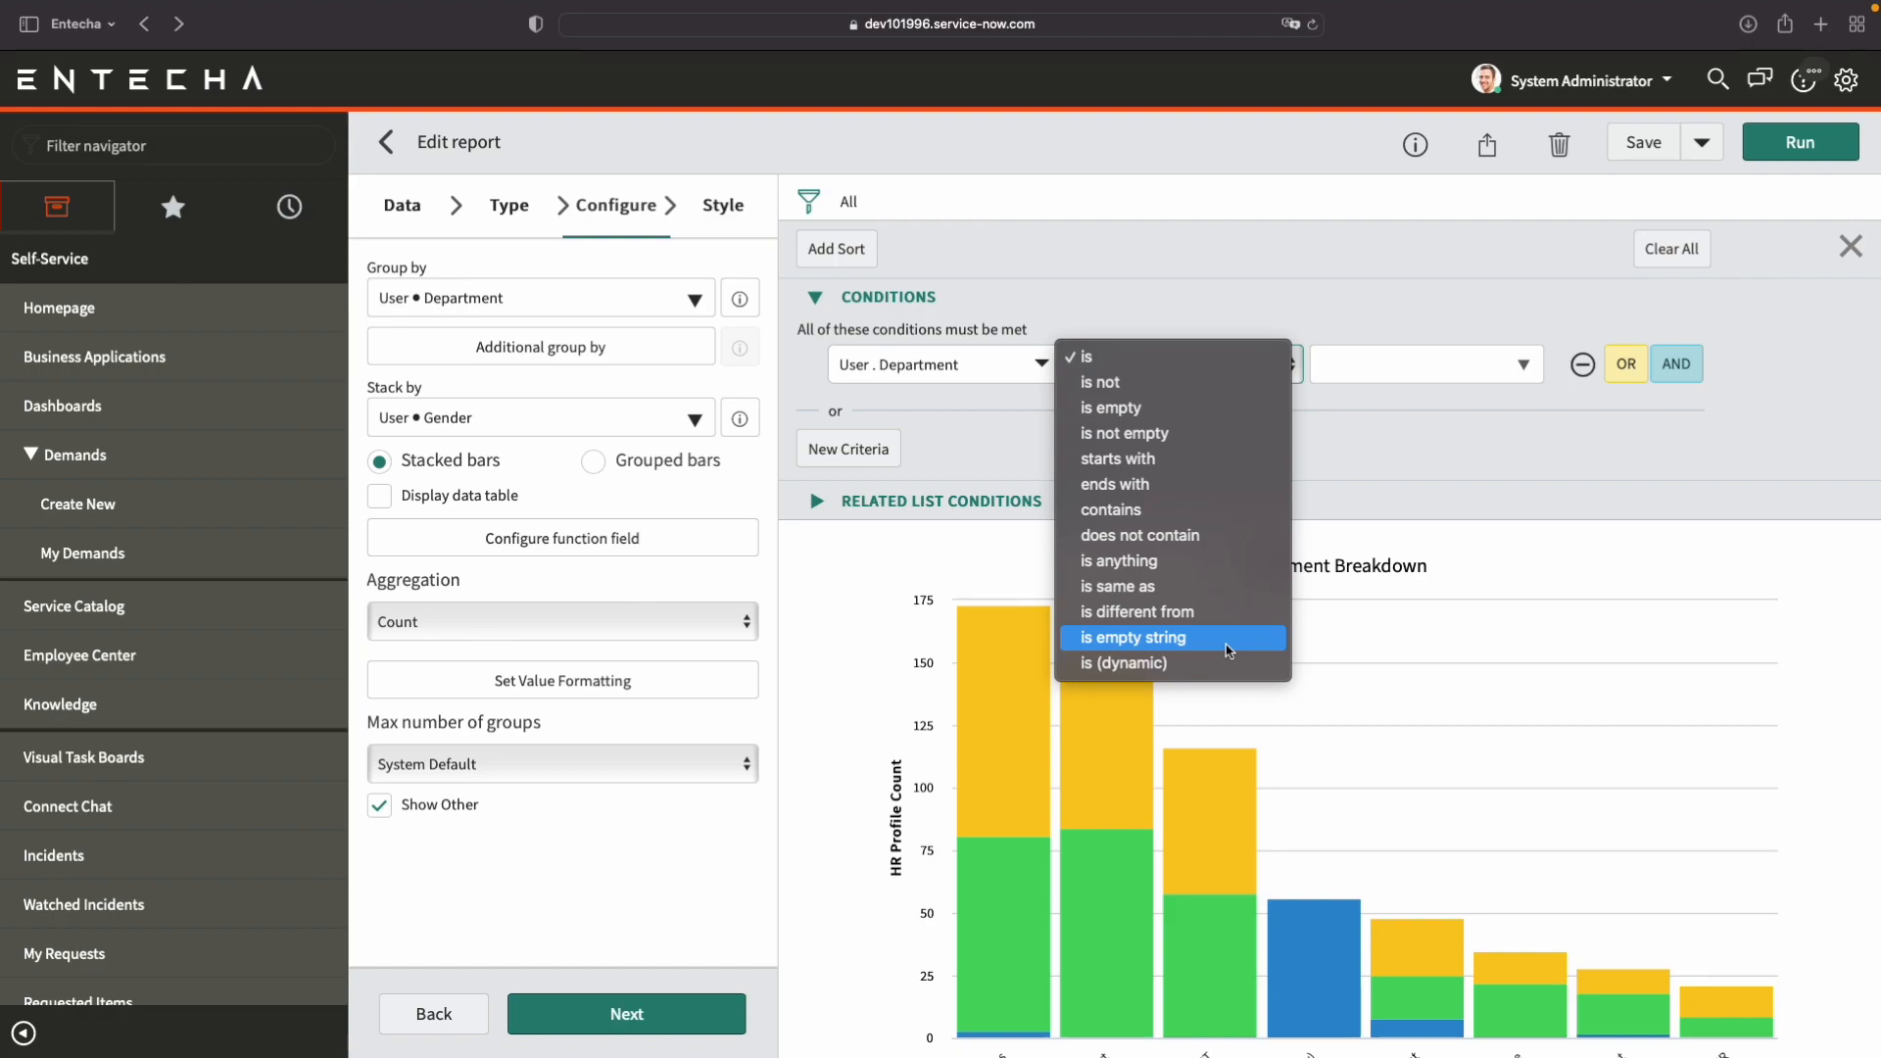
left_click(1200, 430)
Add a second filter condition joined with AND, based on the related user's Gender field.
scroll(1214, 439, "down", 1)
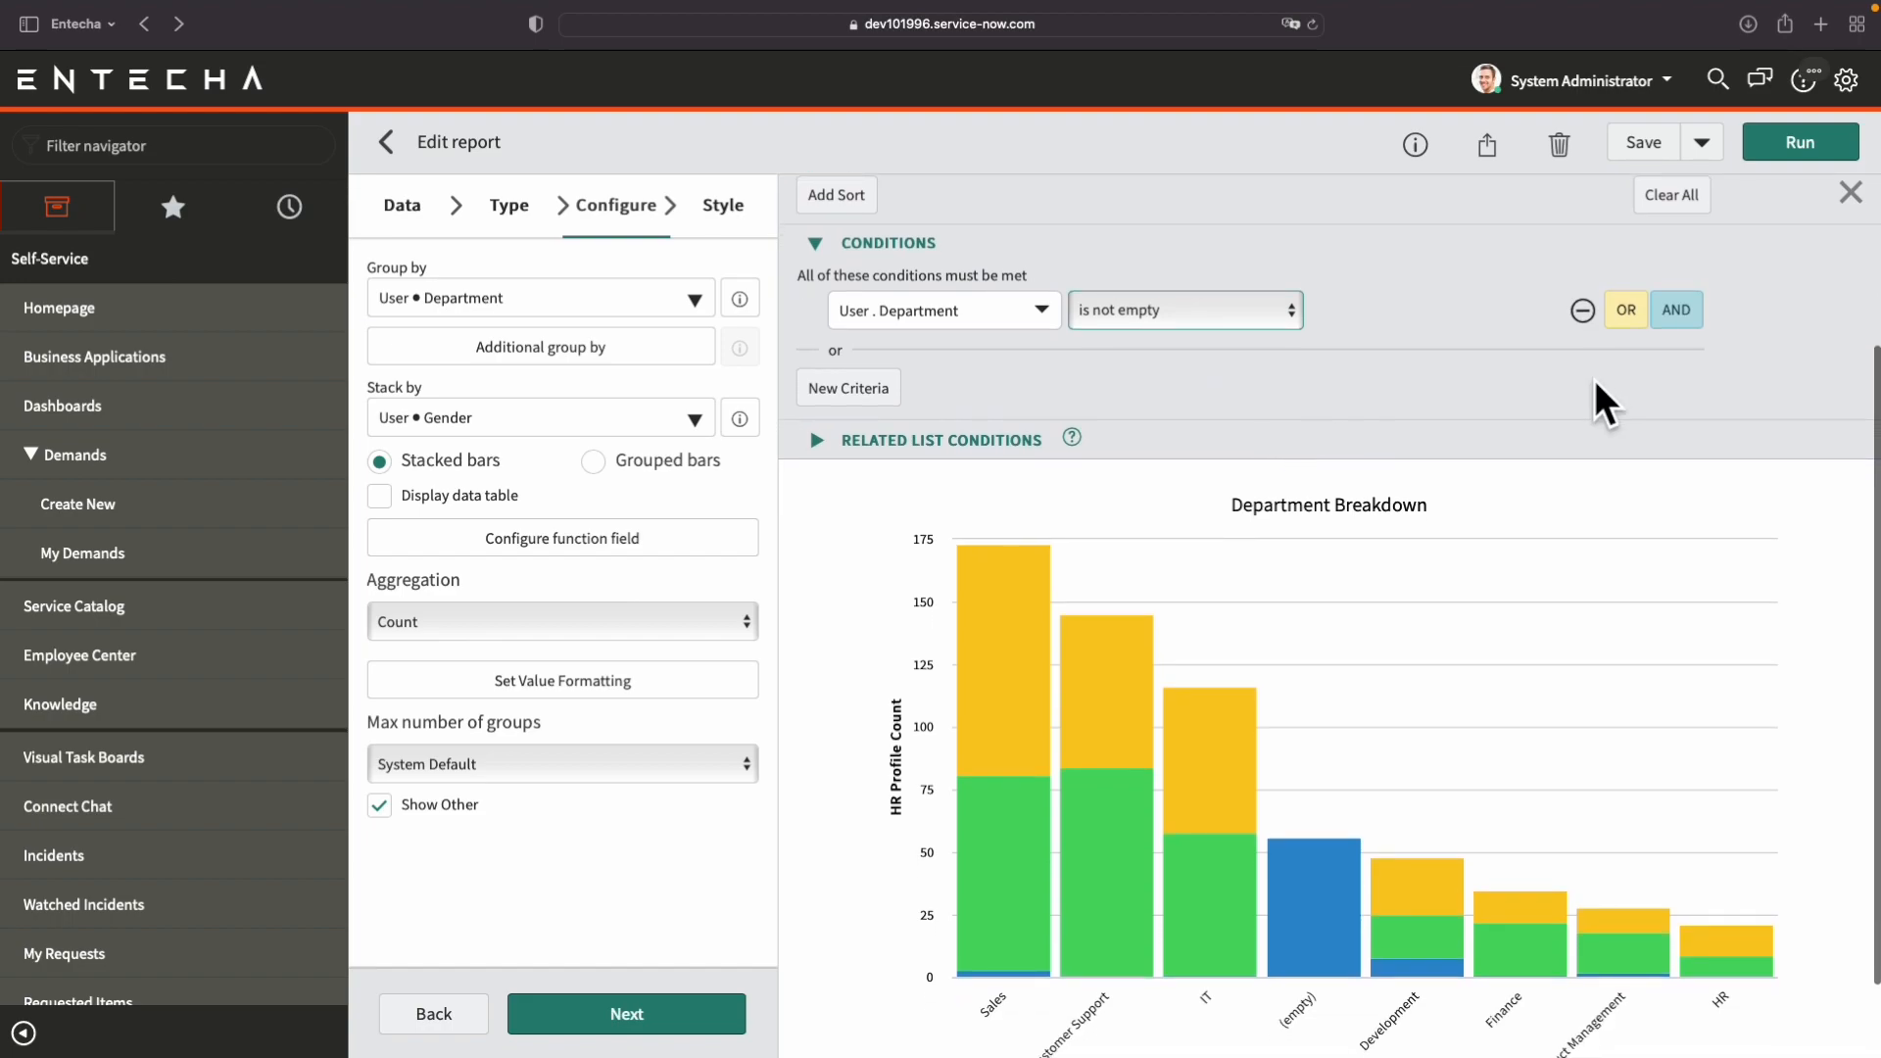
left_click(1677, 311)
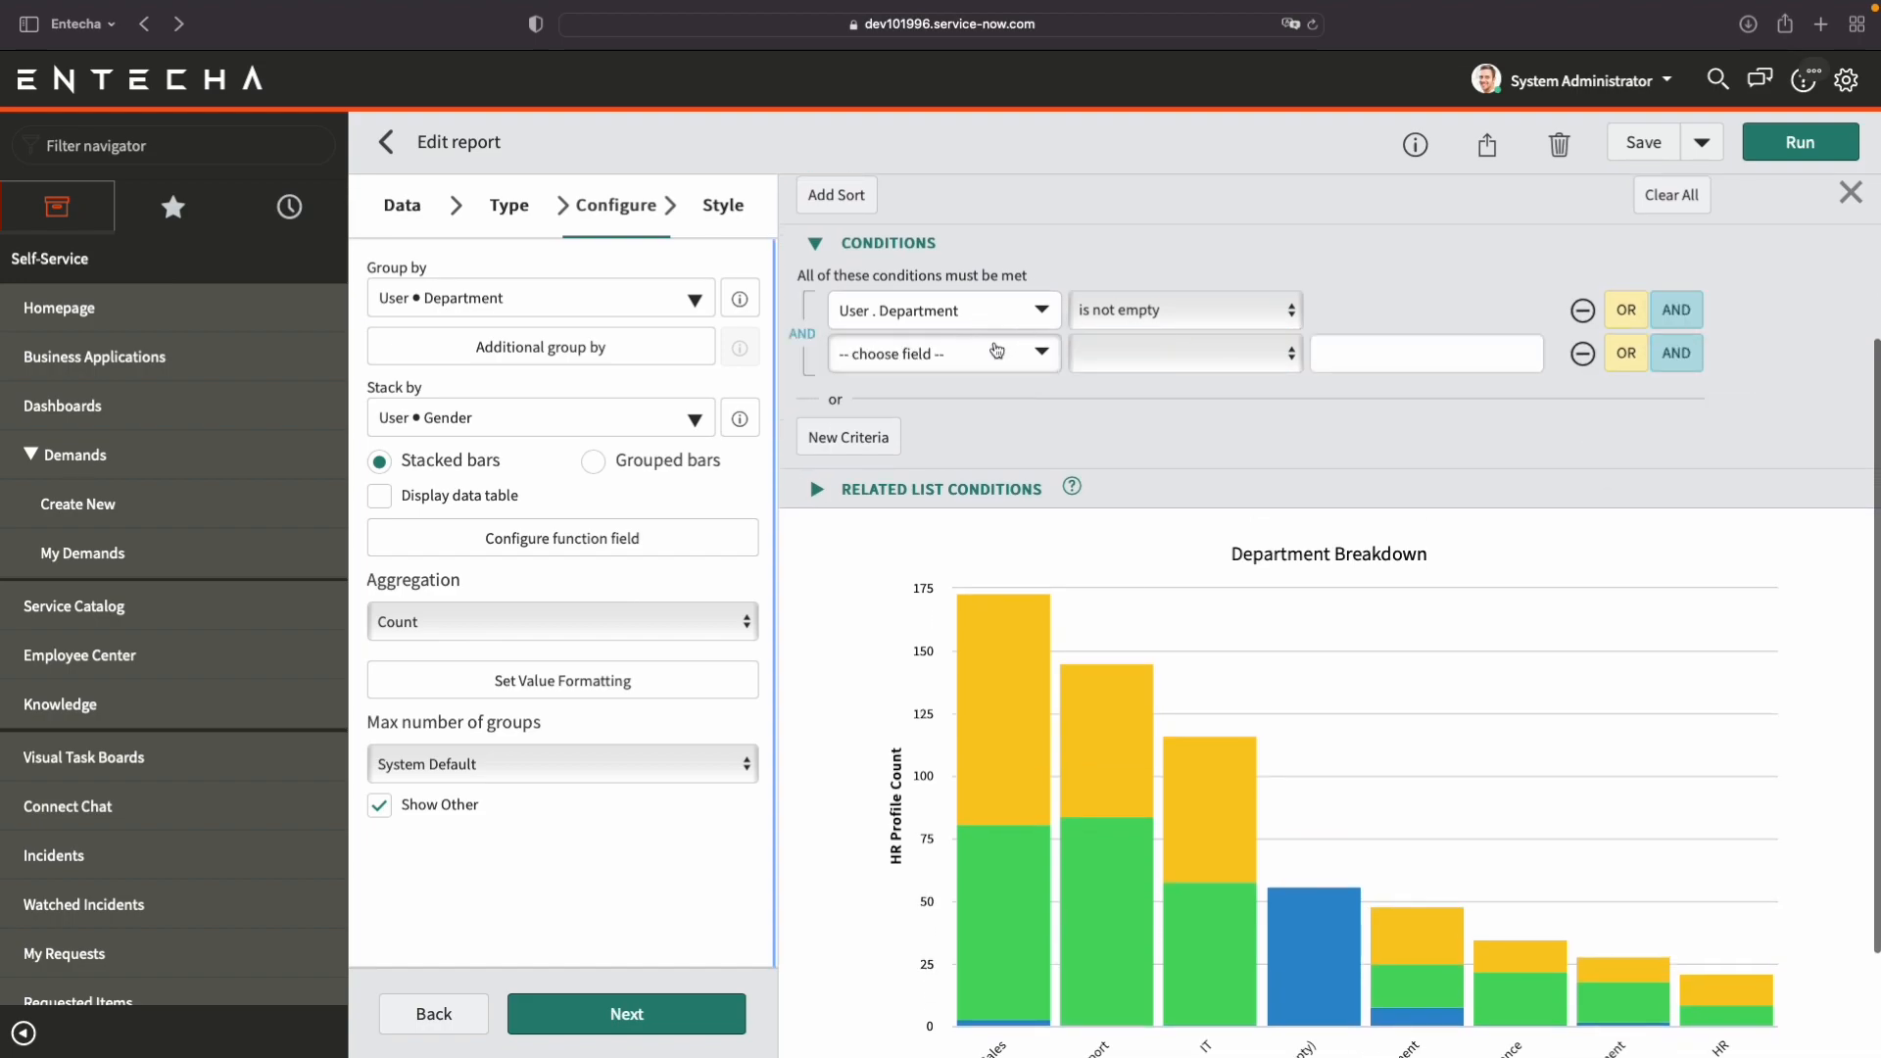
left_click(994, 352)
scroll(1009, 578, "down", 10)
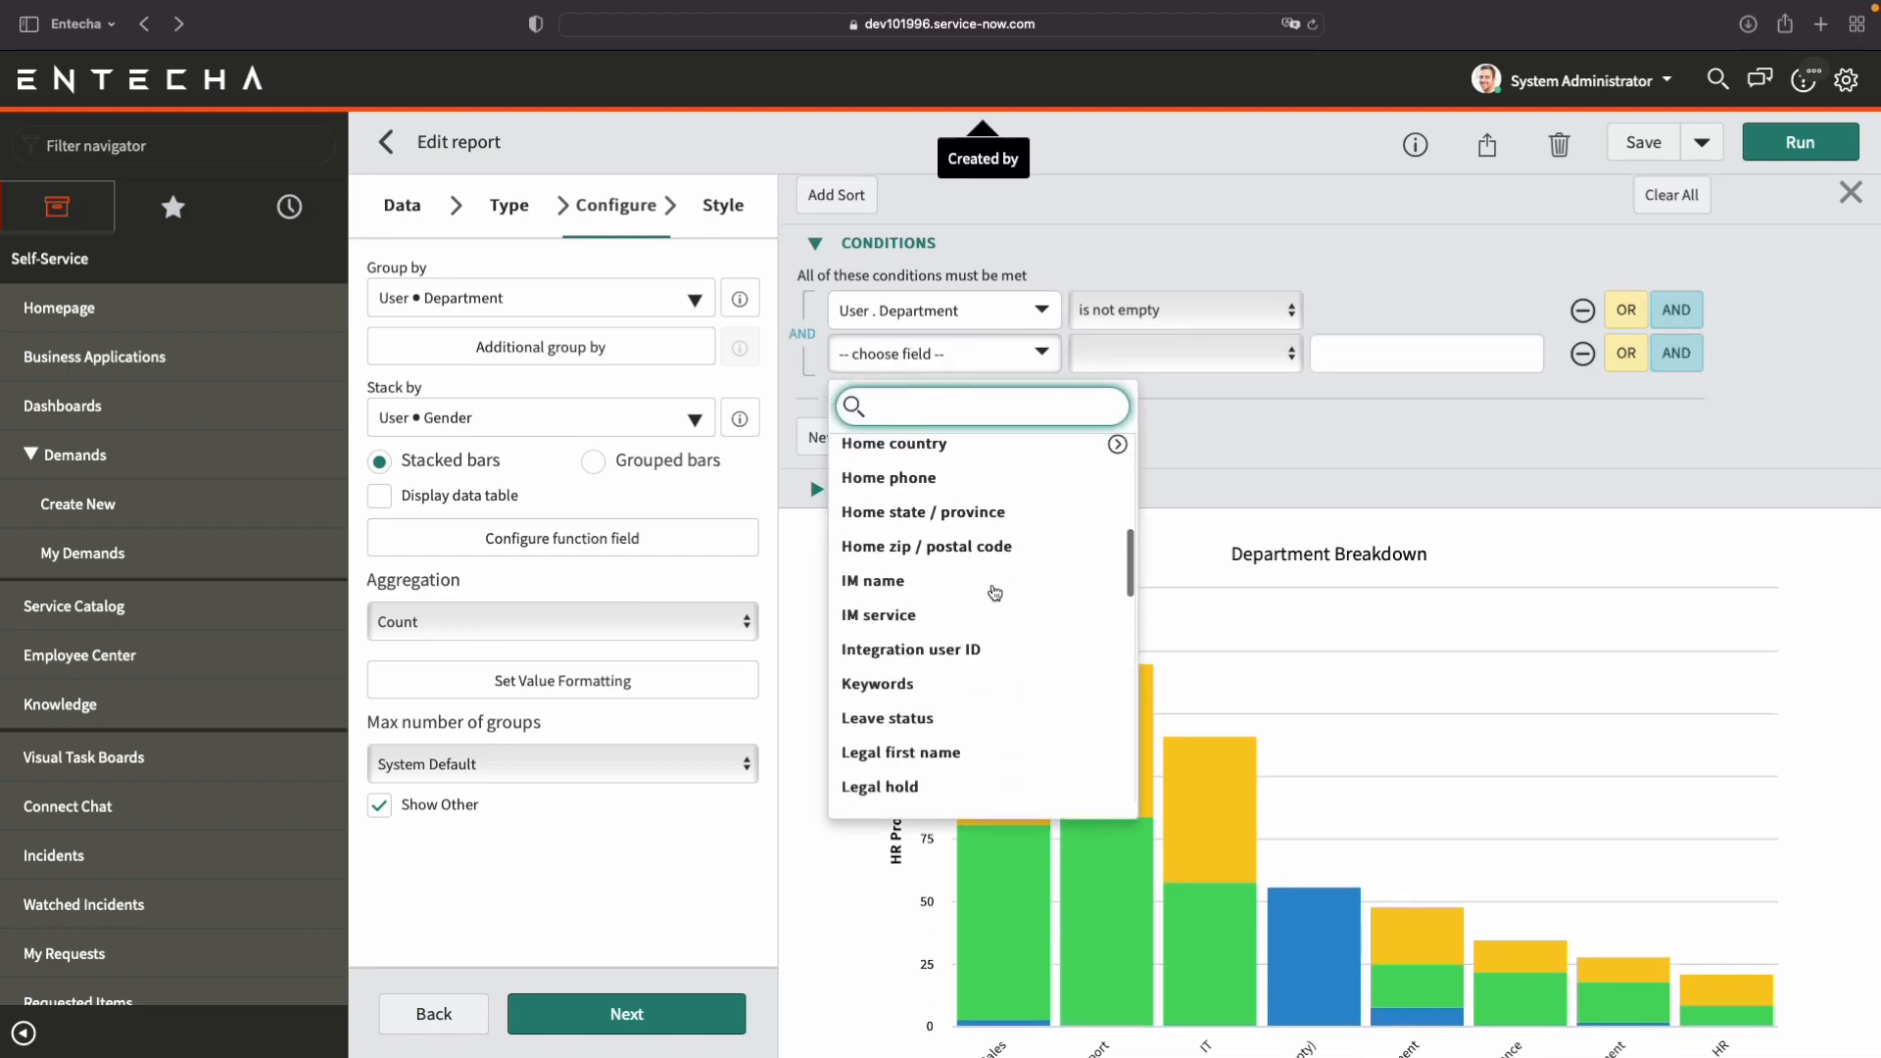
scroll(994, 593, "up", 3)
scroll(994, 593, "up", 1)
scroll(994, 593, "down", 3)
scroll(995, 593, "up", 2)
scroll(994, 592, "down", 5)
scroll(994, 592, "down", 5)
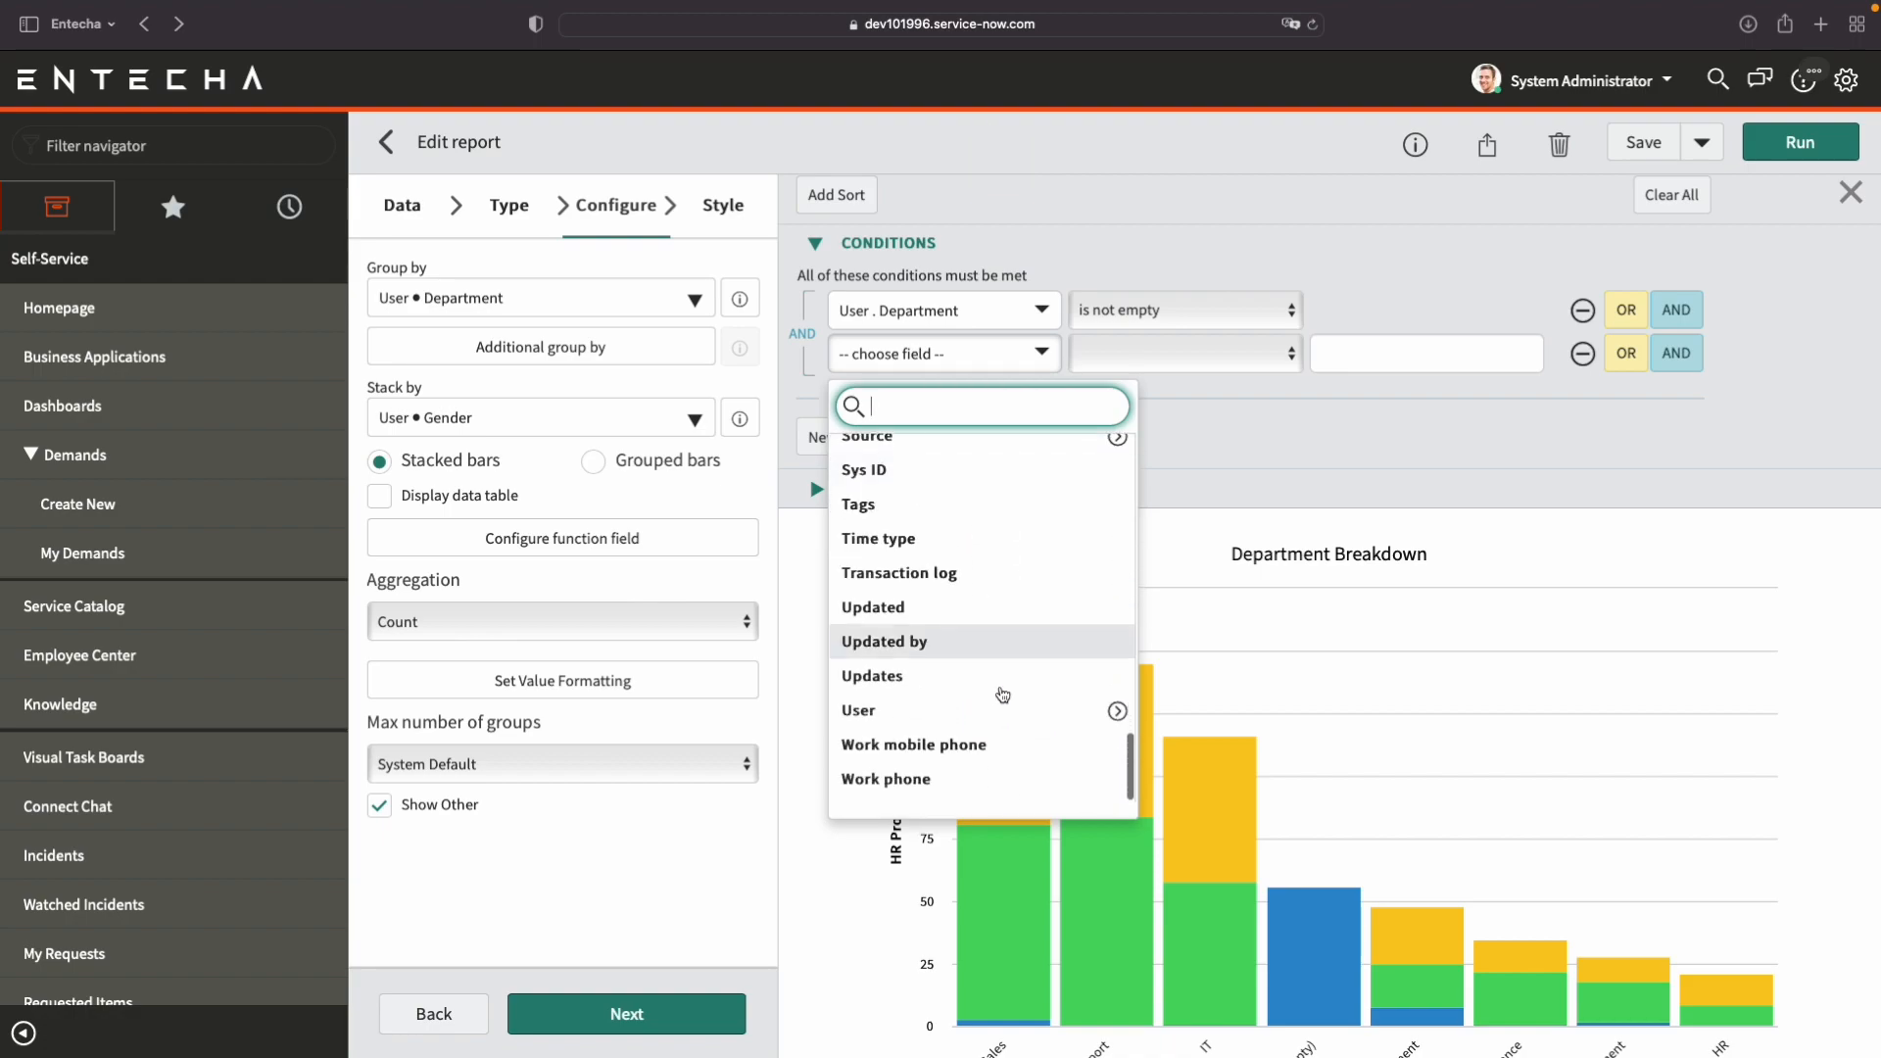
left_click(1117, 724)
scroll(1225, 686, "down", 10)
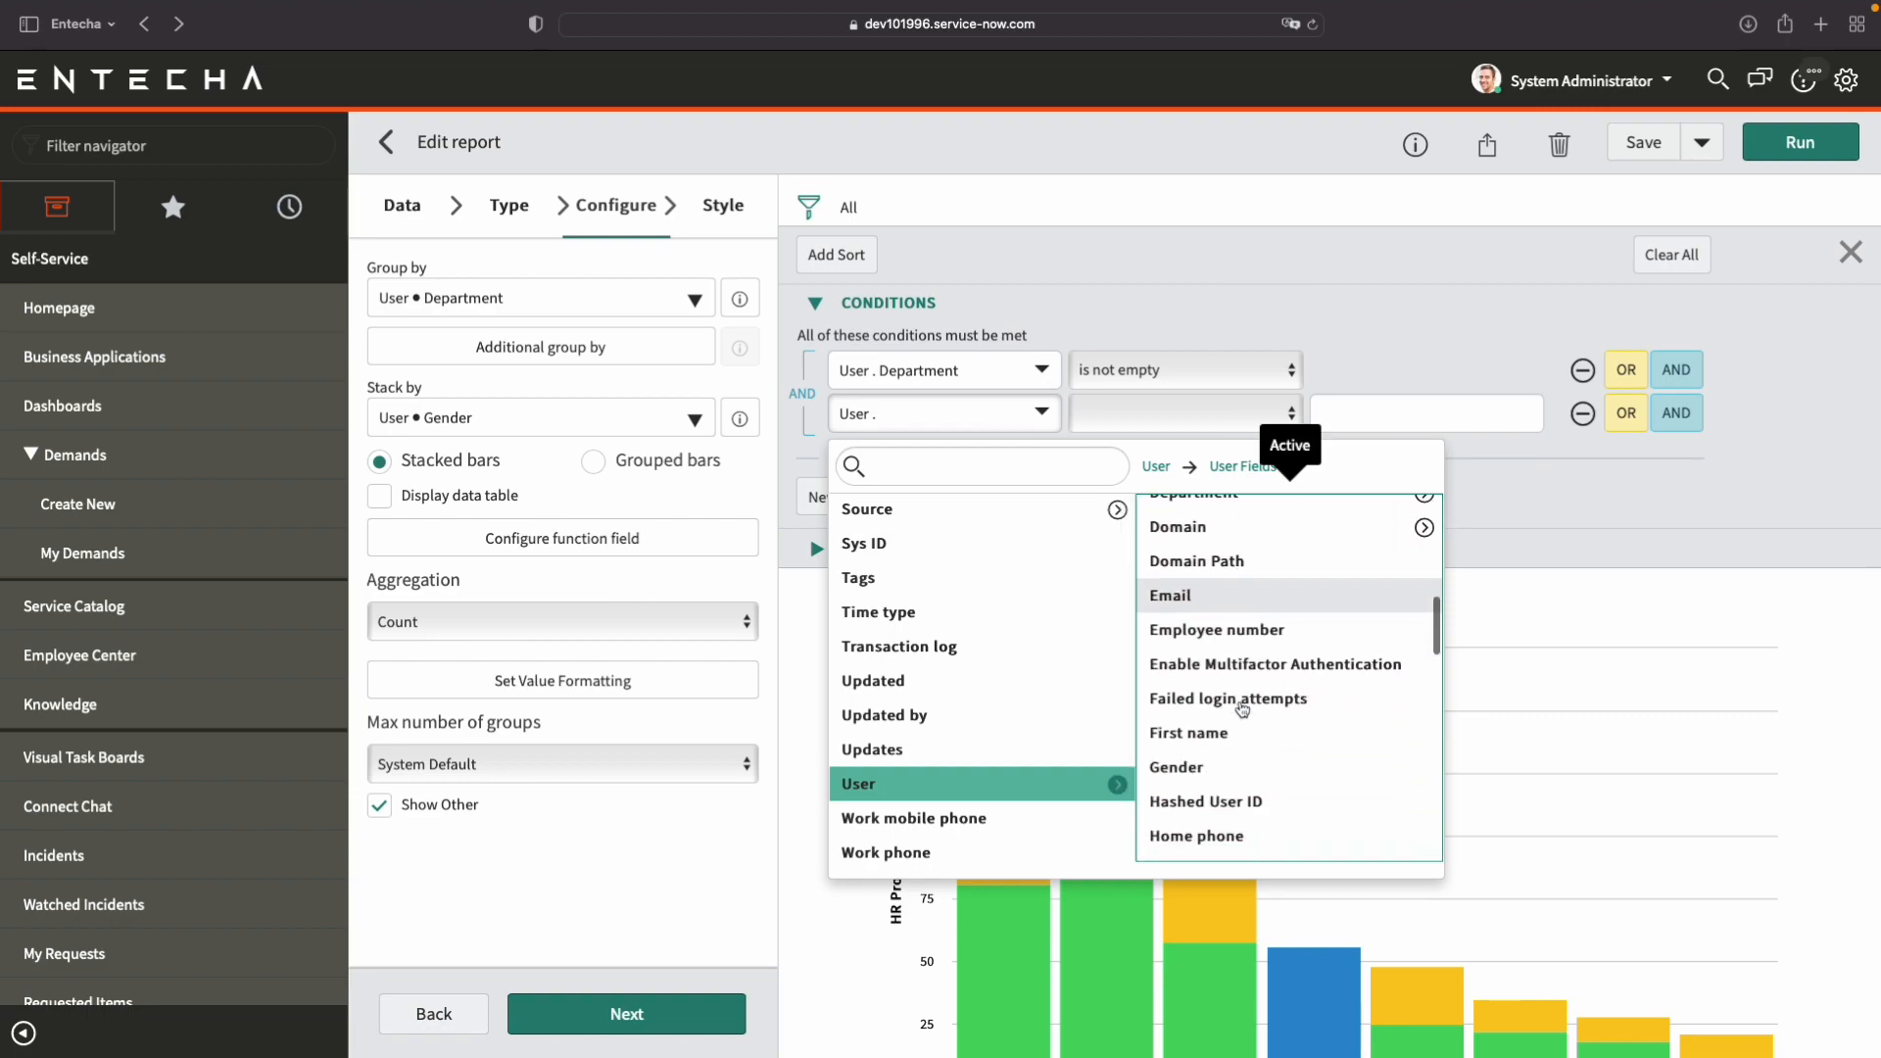
scroll(1205, 537, "up", 1)
scroll(1203, 536, "up", 1)
left_click(1203, 553)
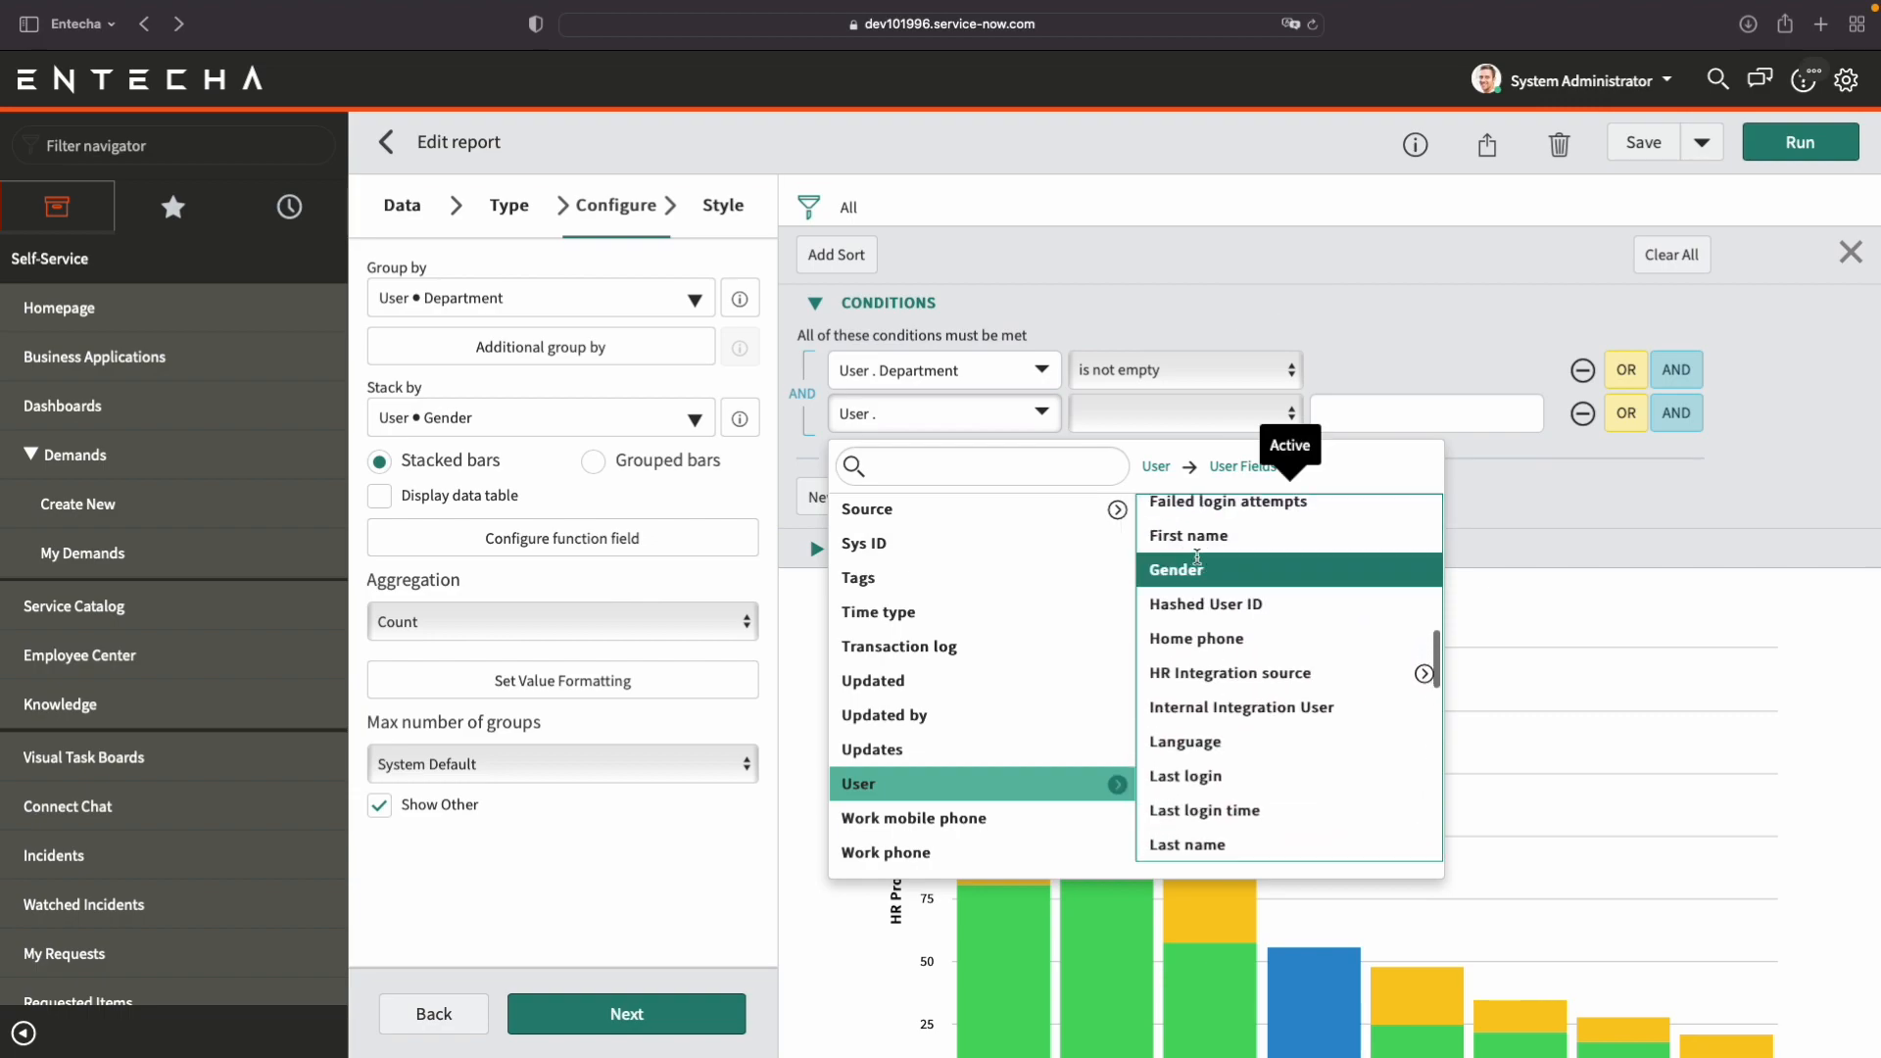
Set the Gender condition to is not None and run the filtered report.
left_click(1244, 423)
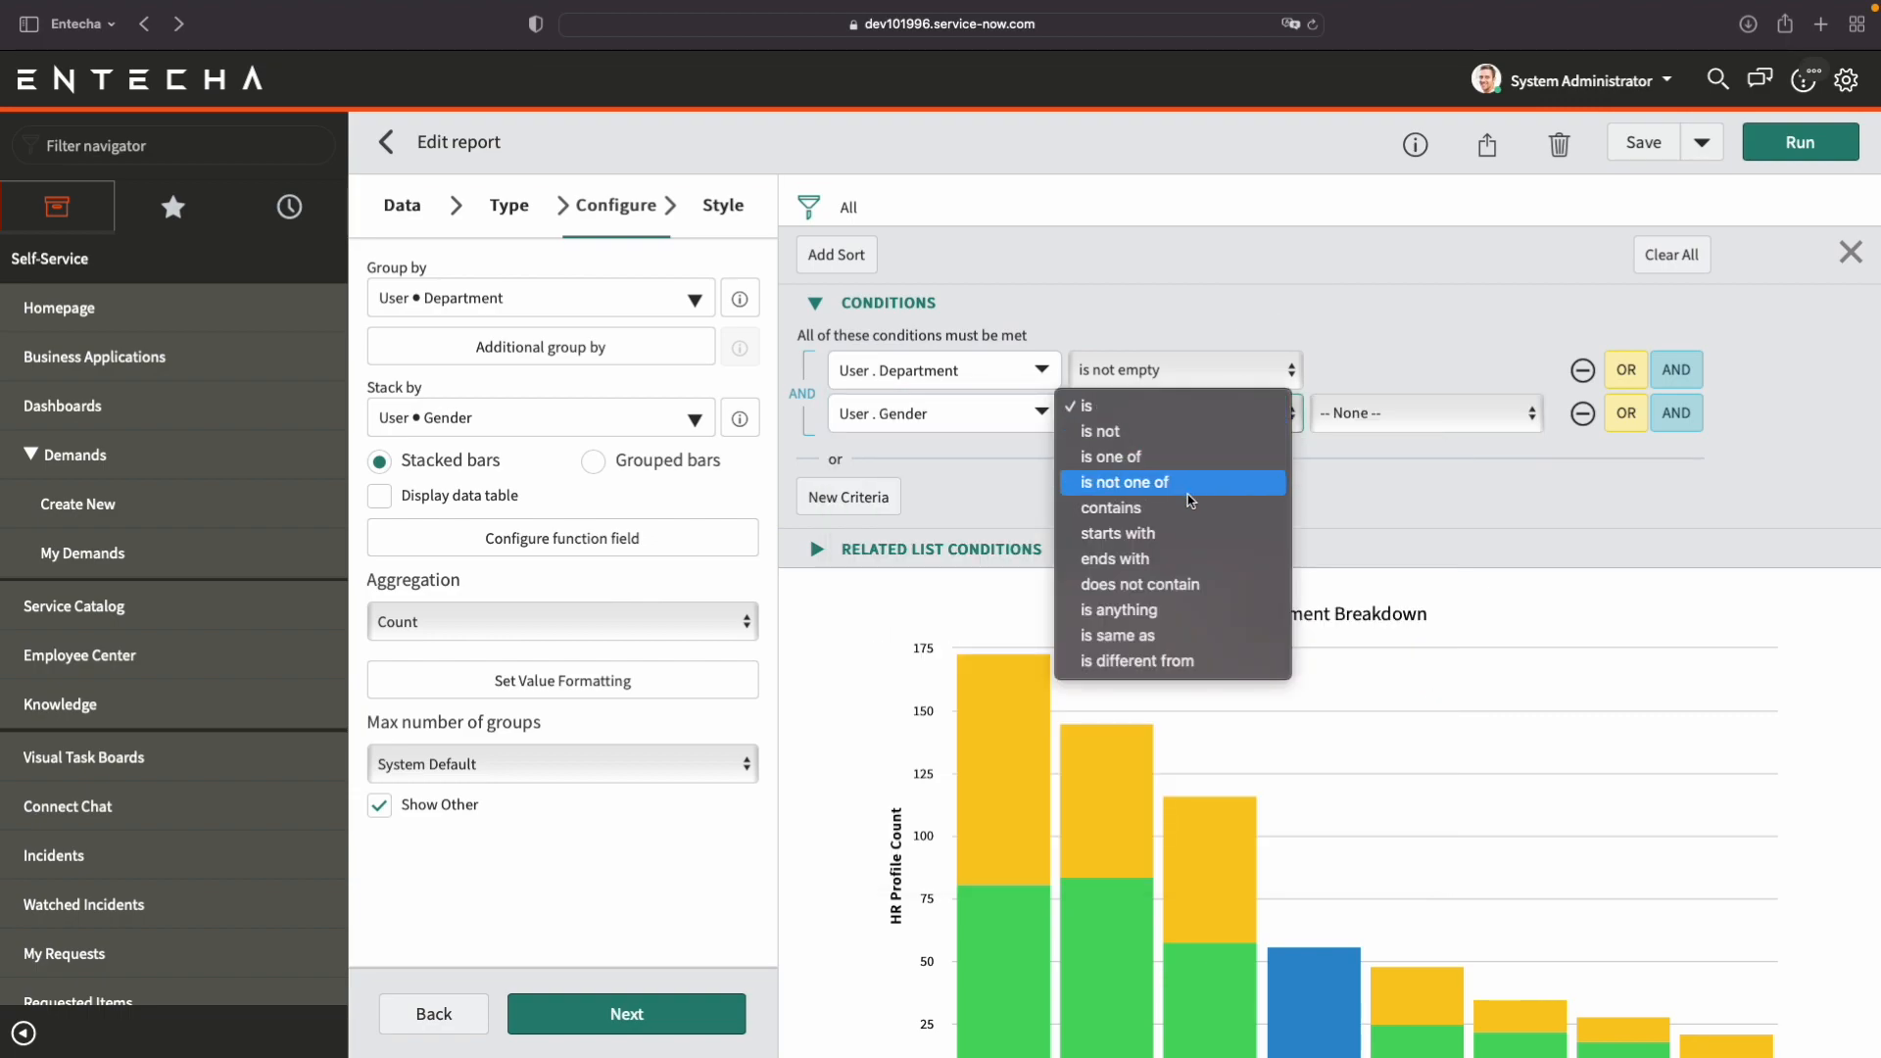
left_click(1186, 432)
left_click(1430, 412)
left_click(1431, 412)
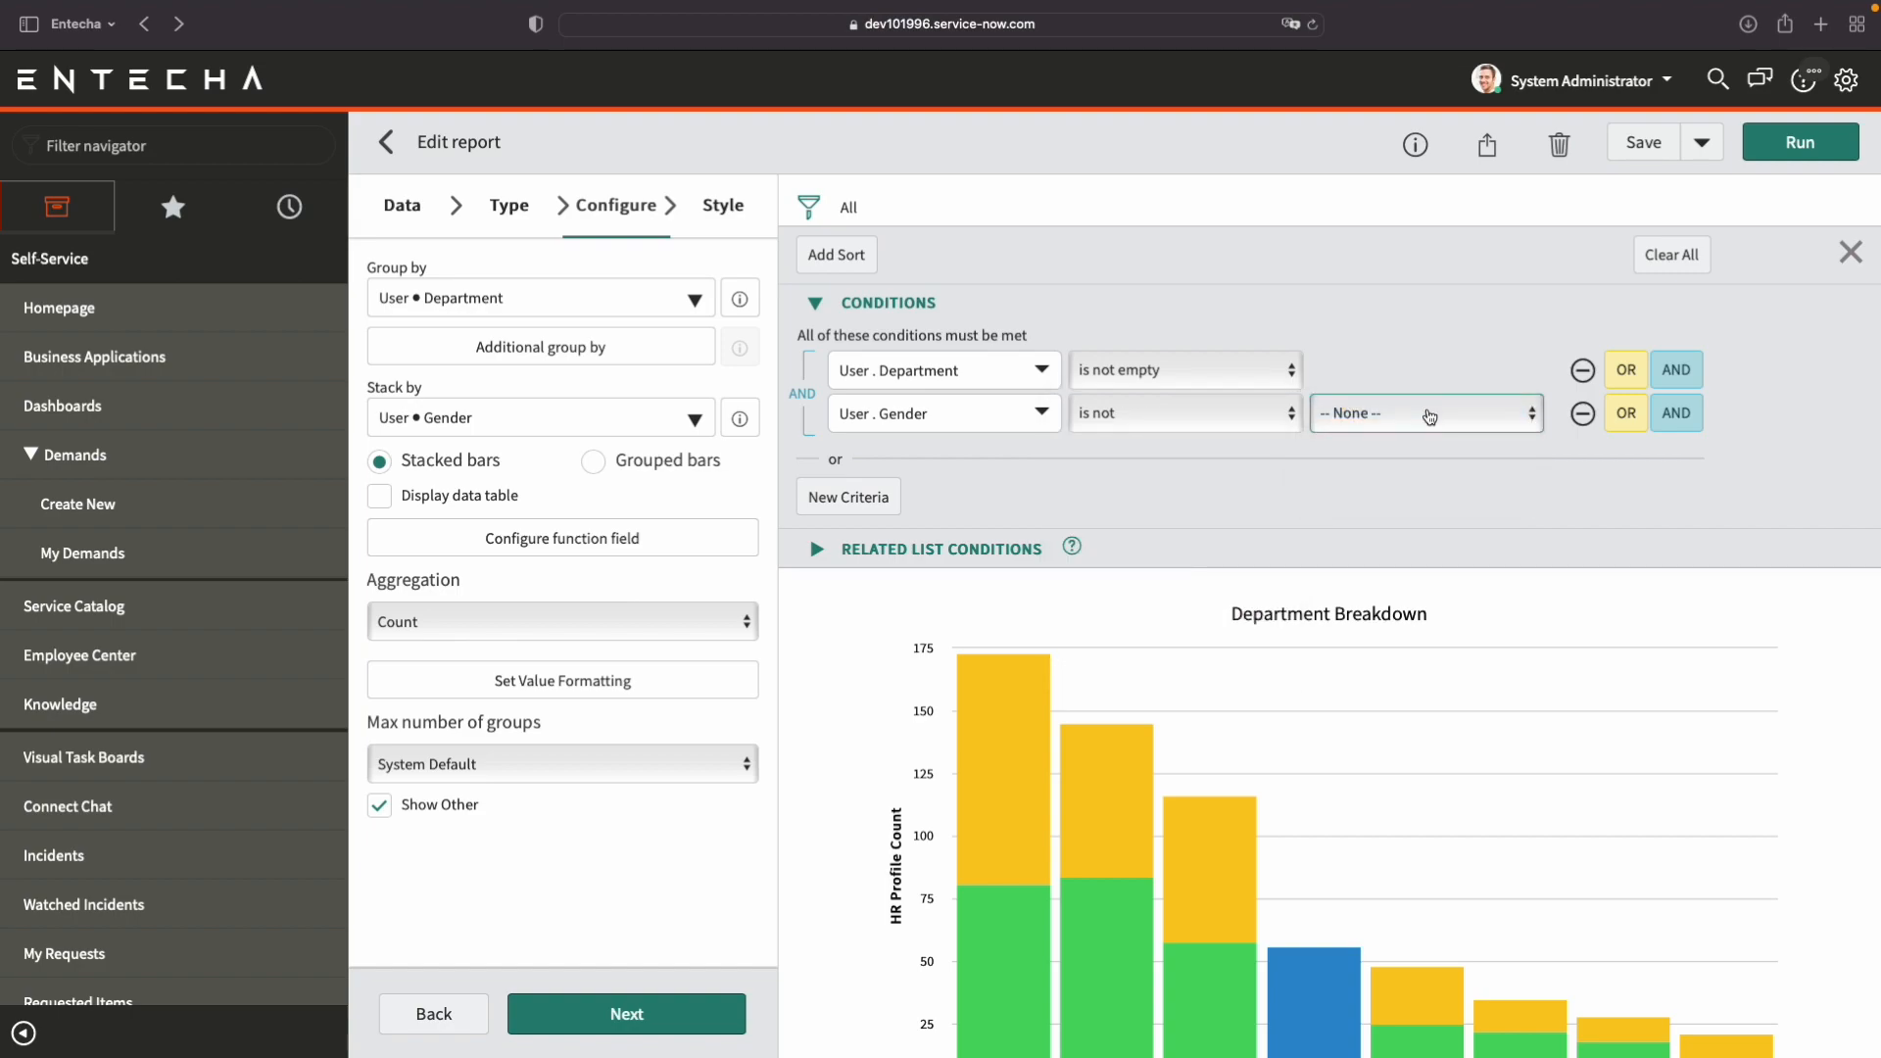
scroll(1473, 497, "down", 2)
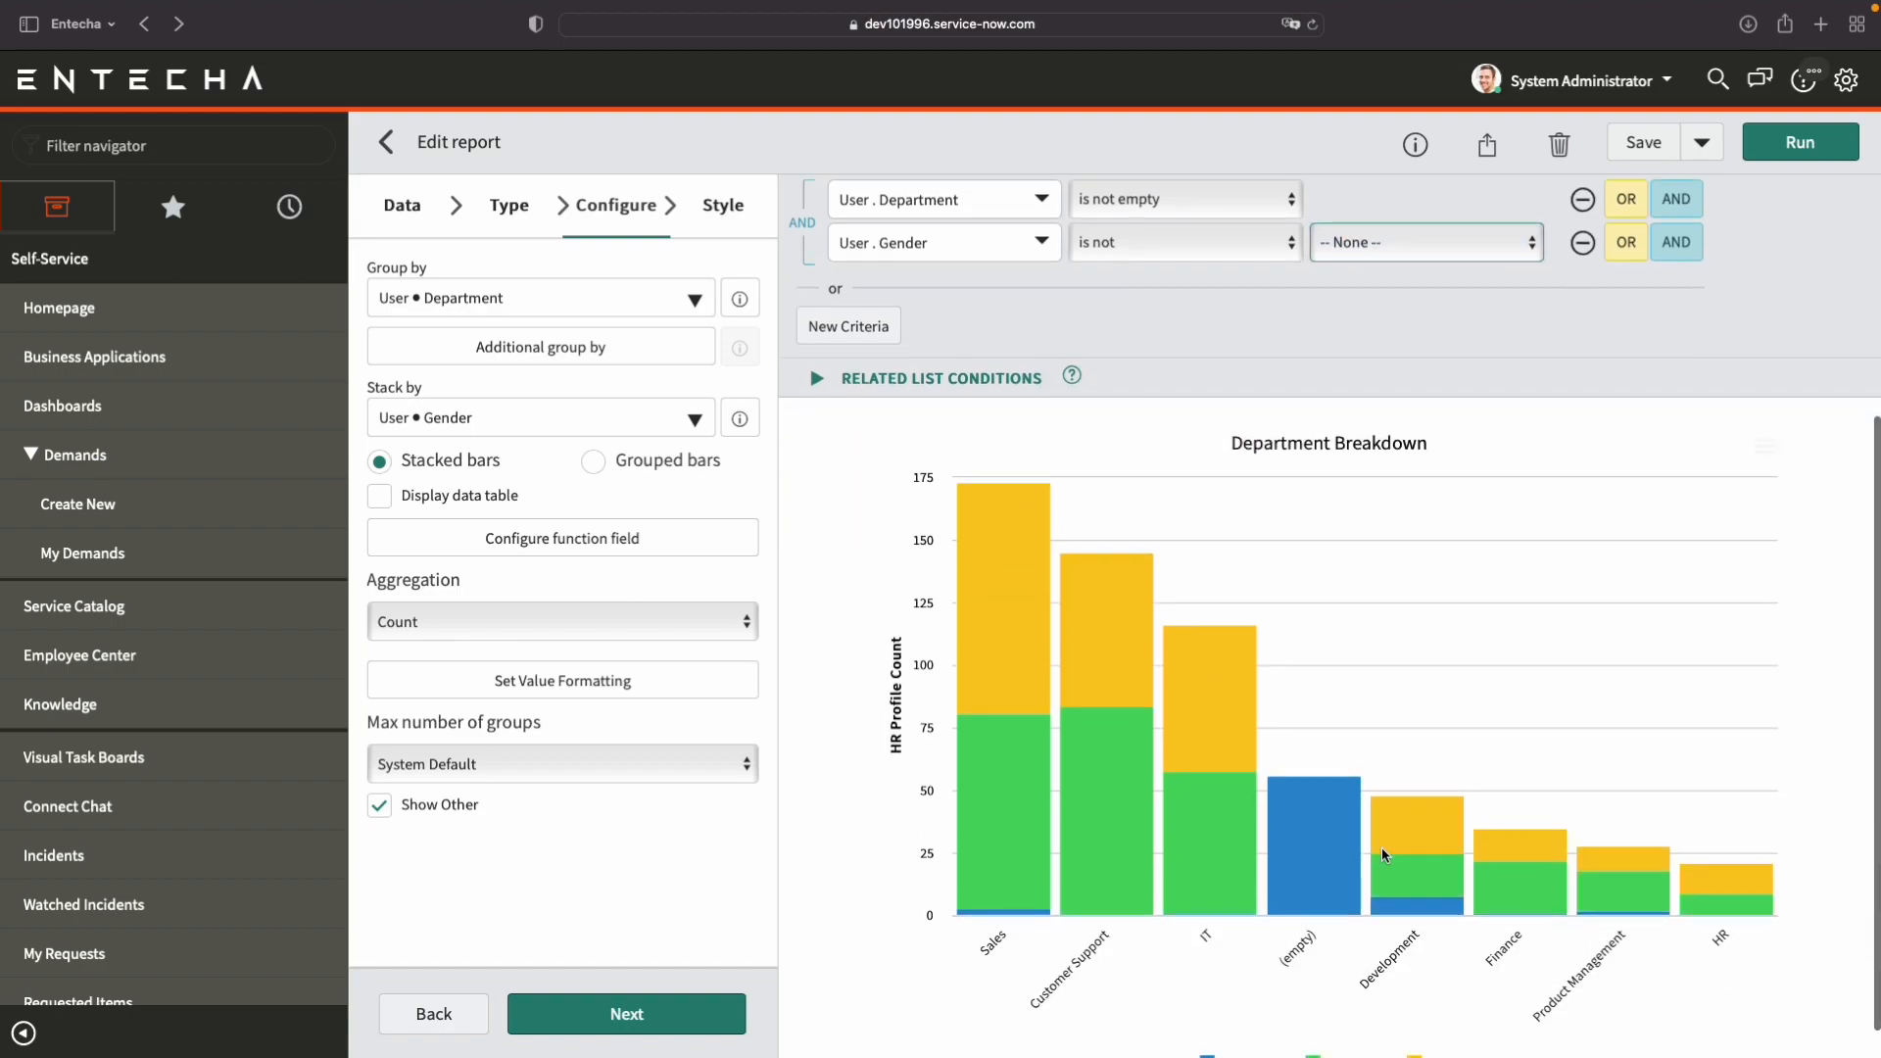
left_click(1809, 156)
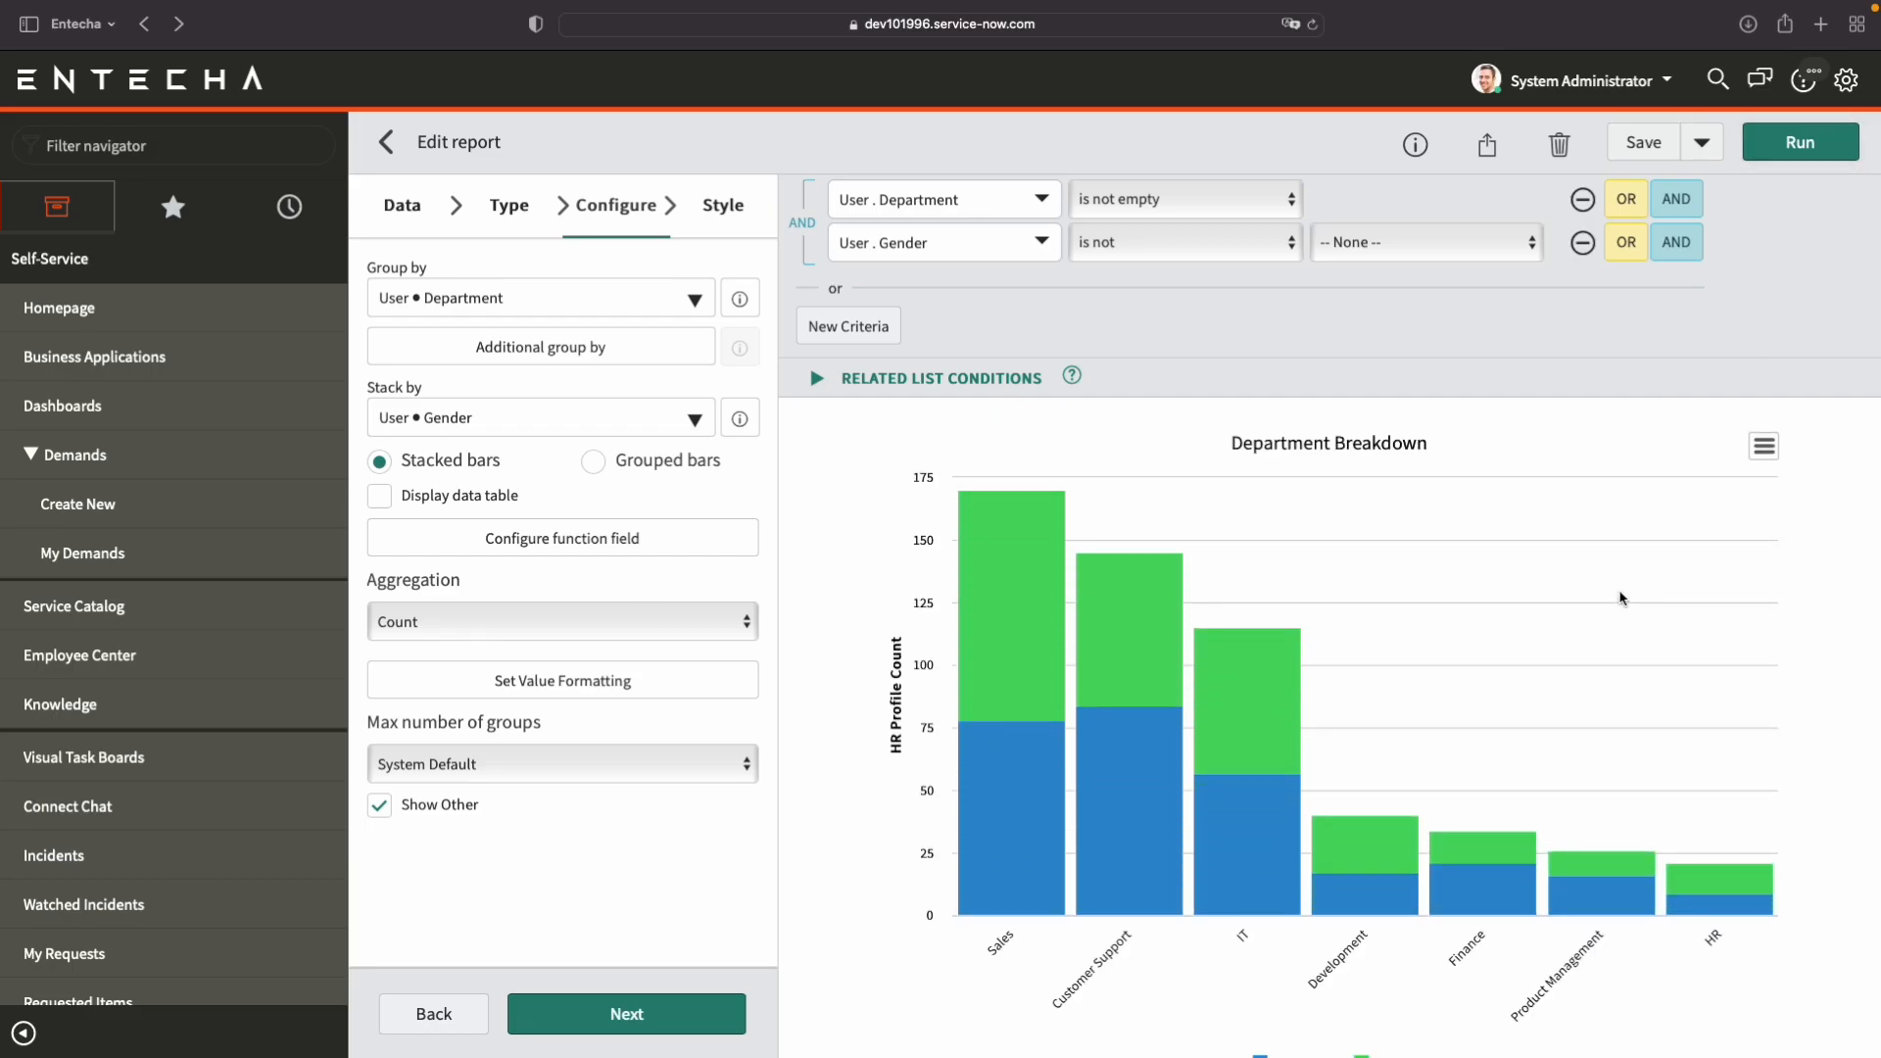
Examine the filtered department bars, the gender legend and the two filter conditions applied to the report.
scroll(878, 563, "up", 1)
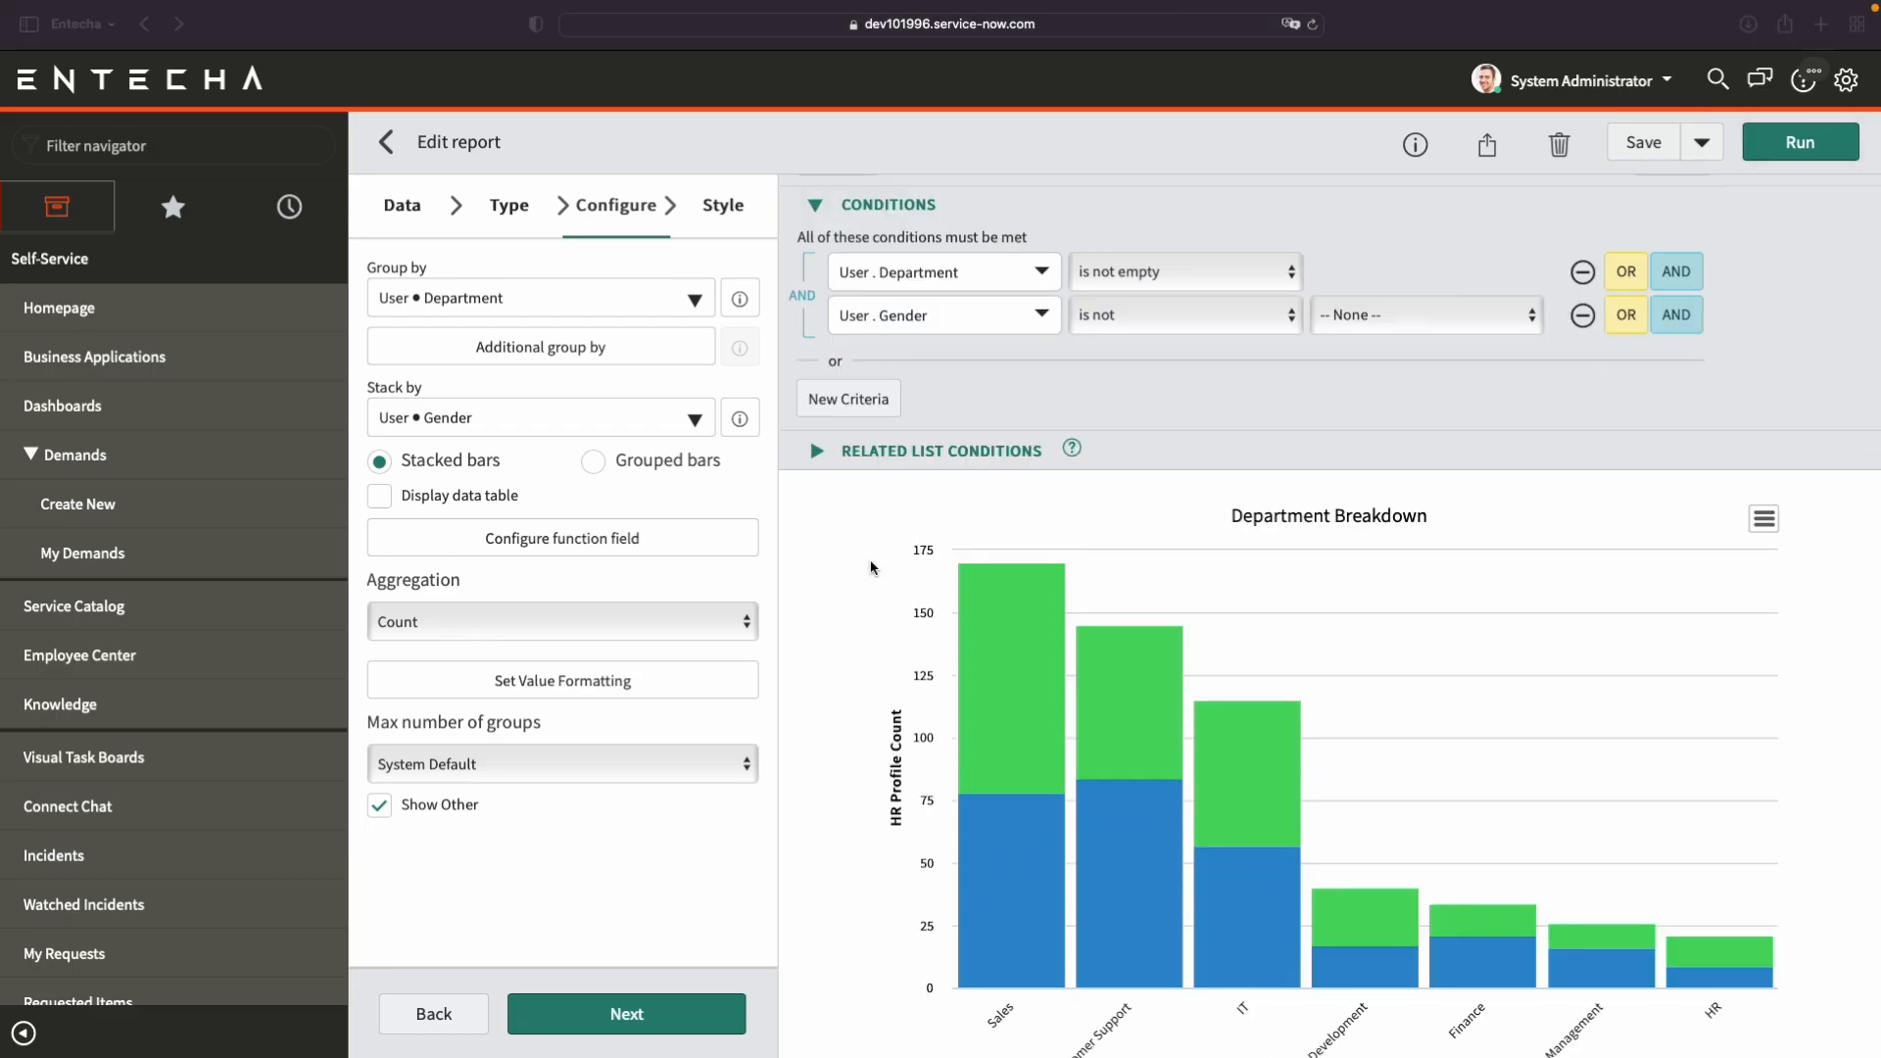
scroll(870, 561, "down", 2)
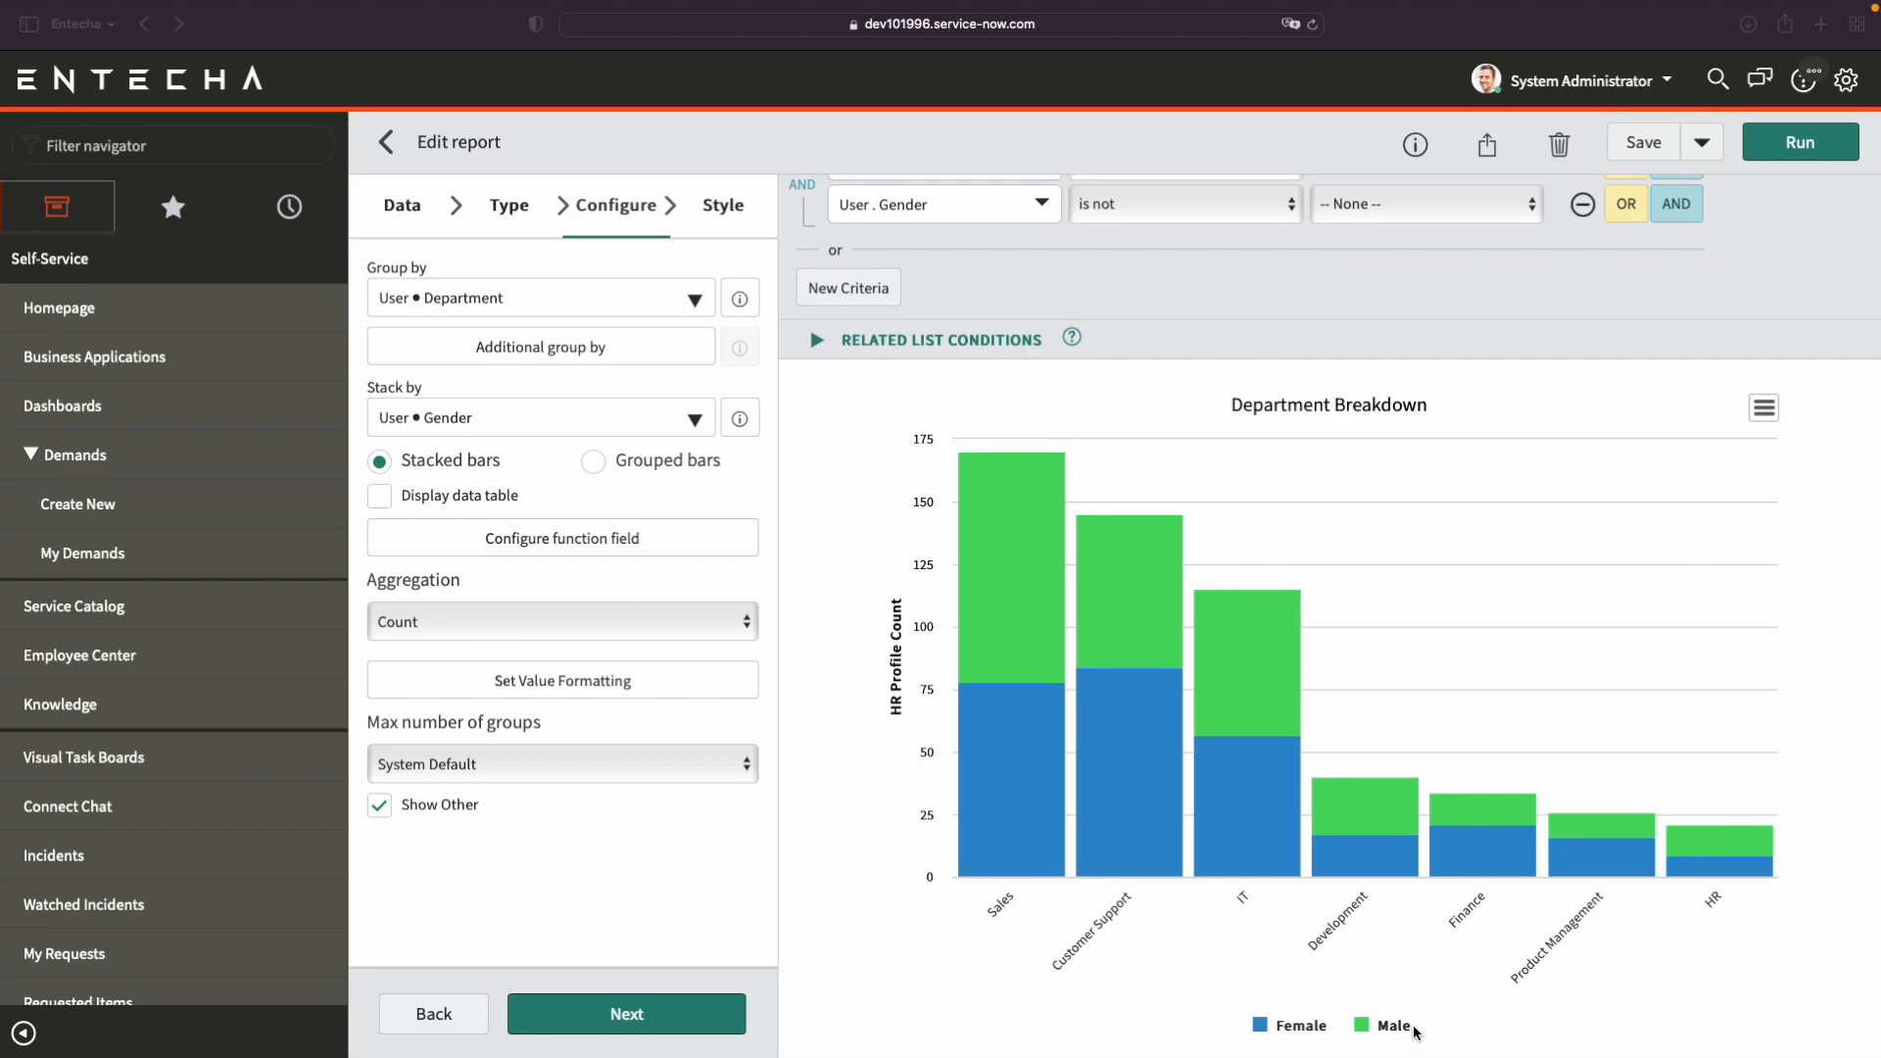
scroll(1395, 921, "up", 1)
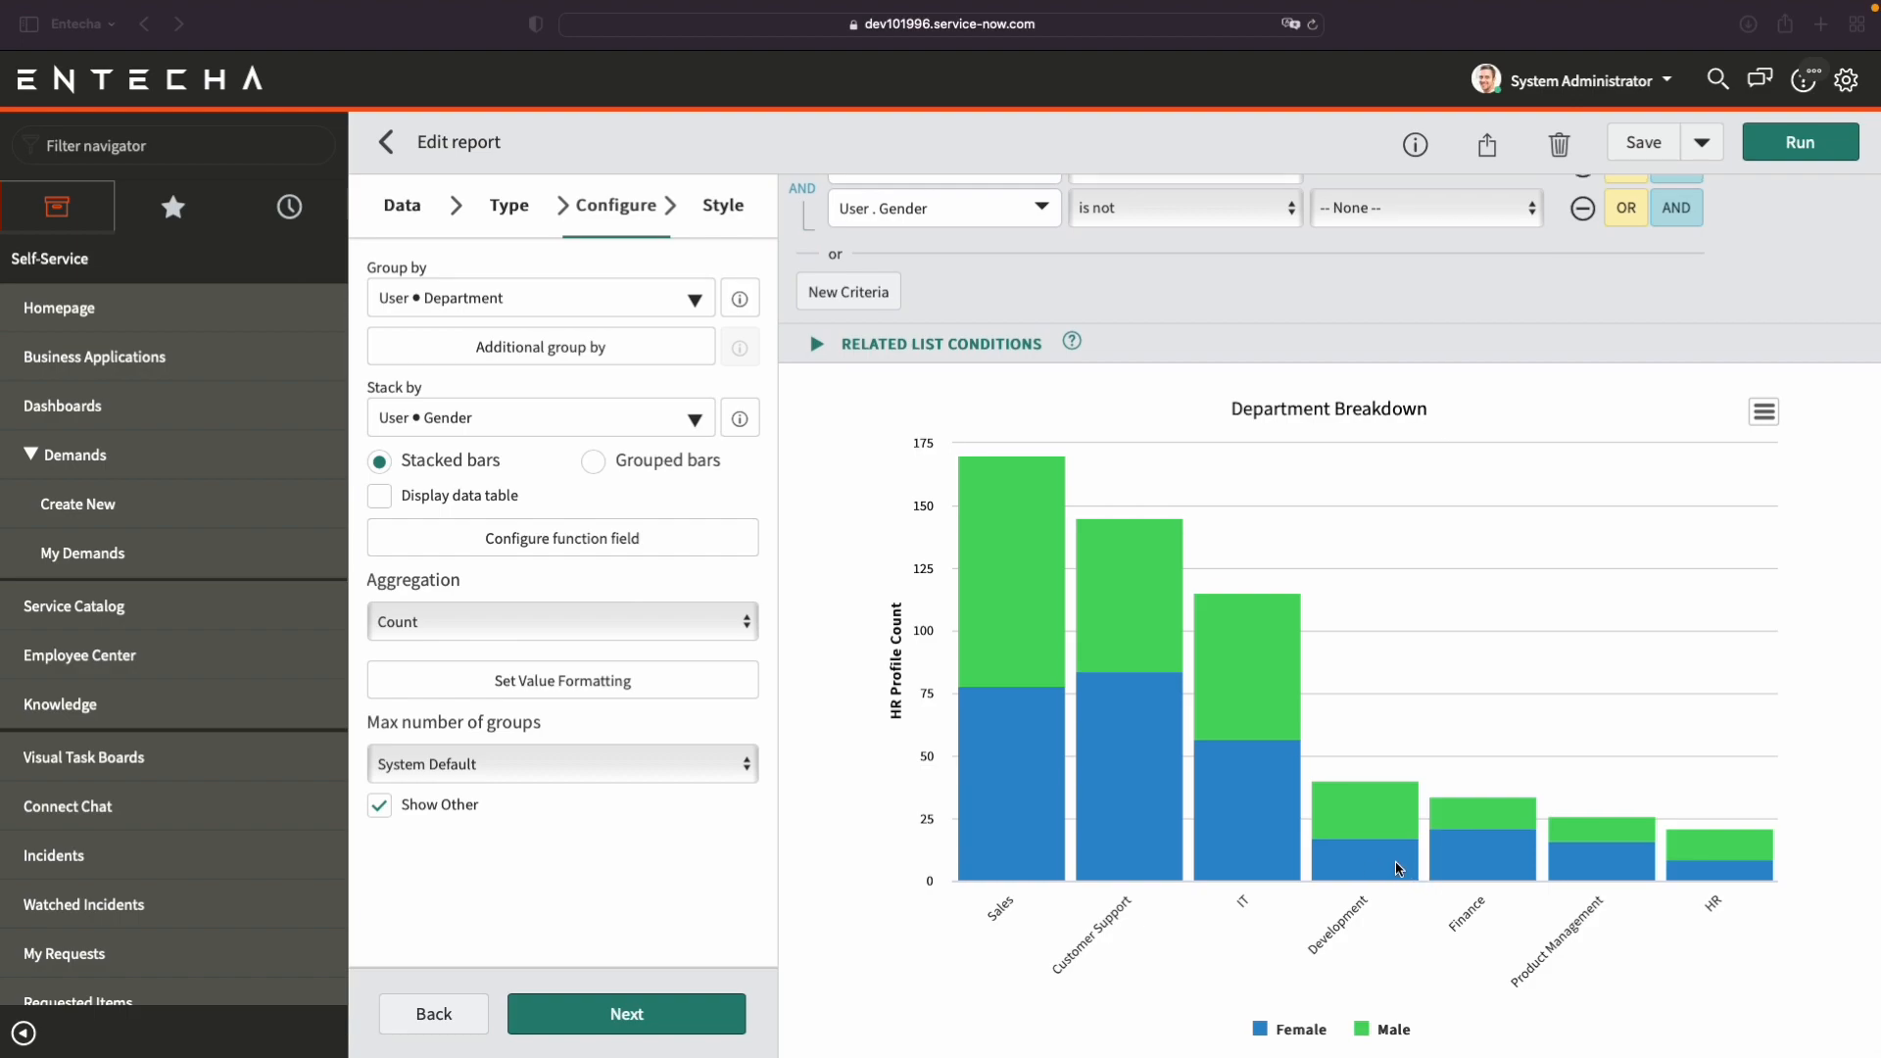
scroll(1366, 277, "down", 1)
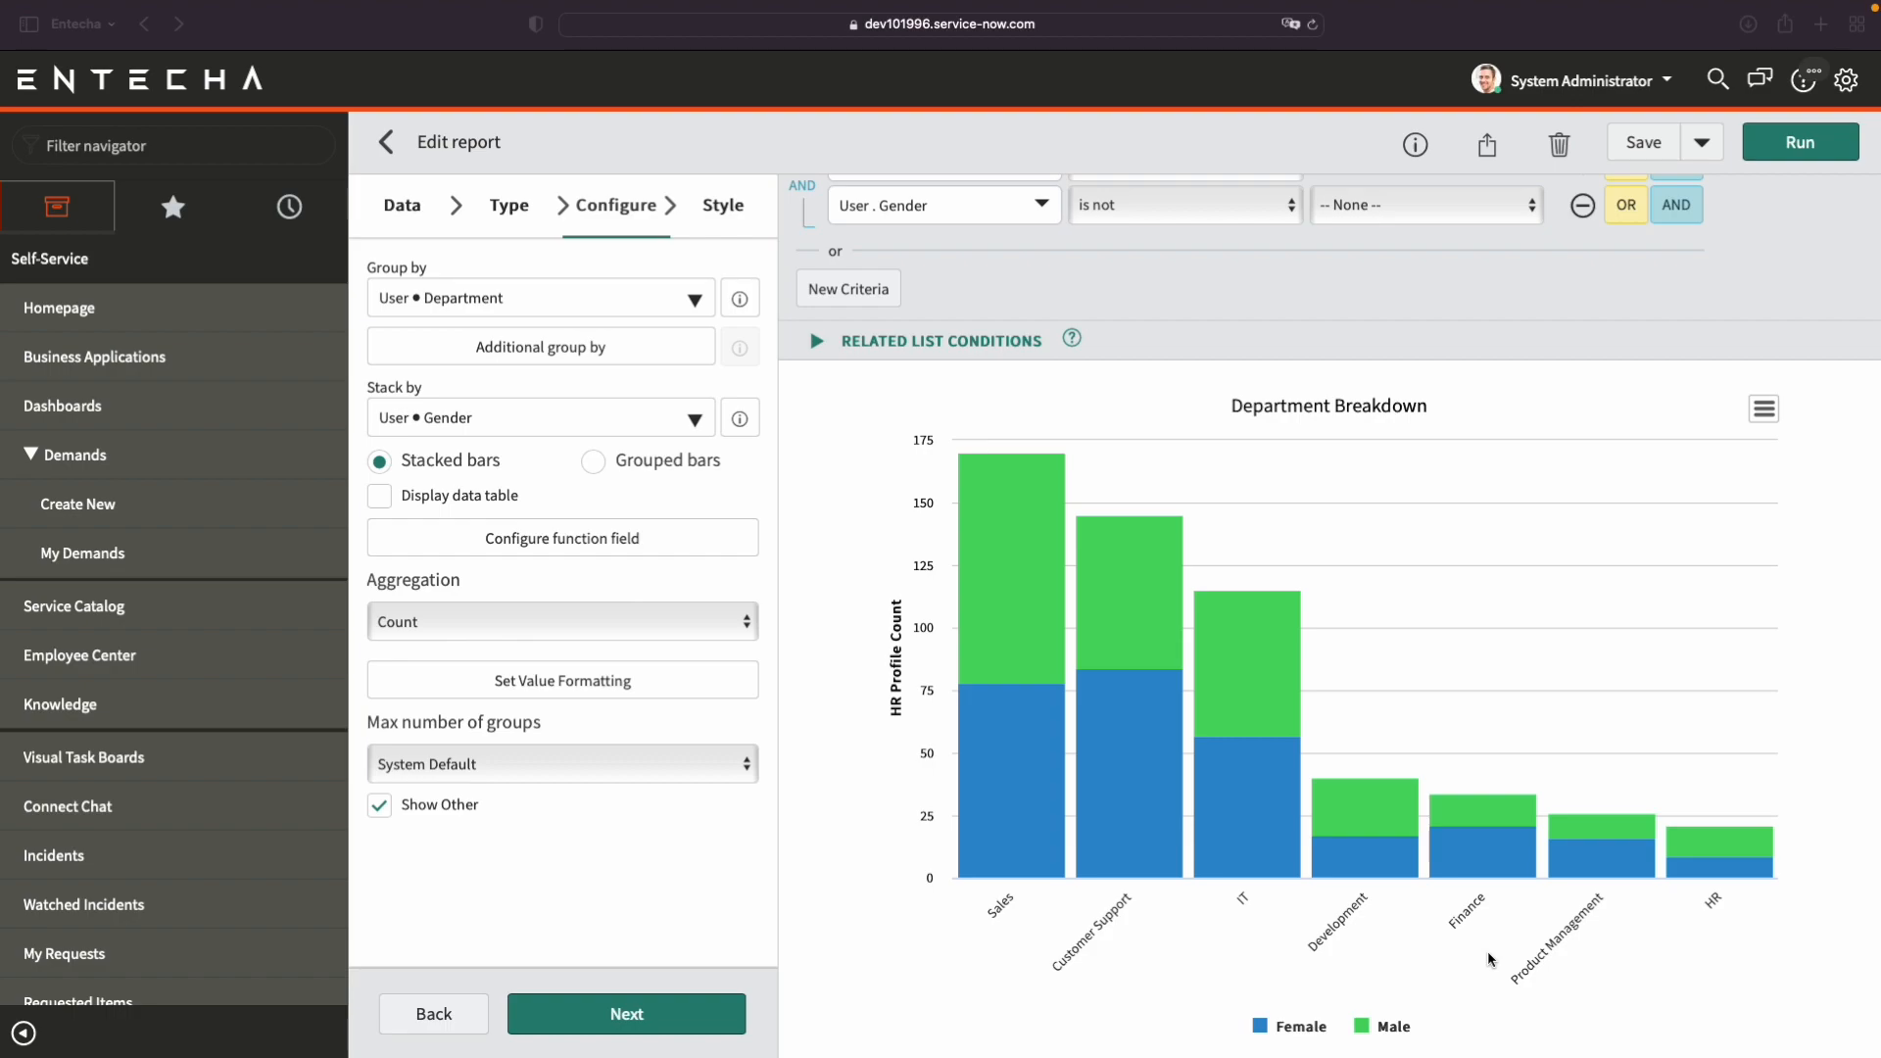
scroll(1420, 933, "up", 1)
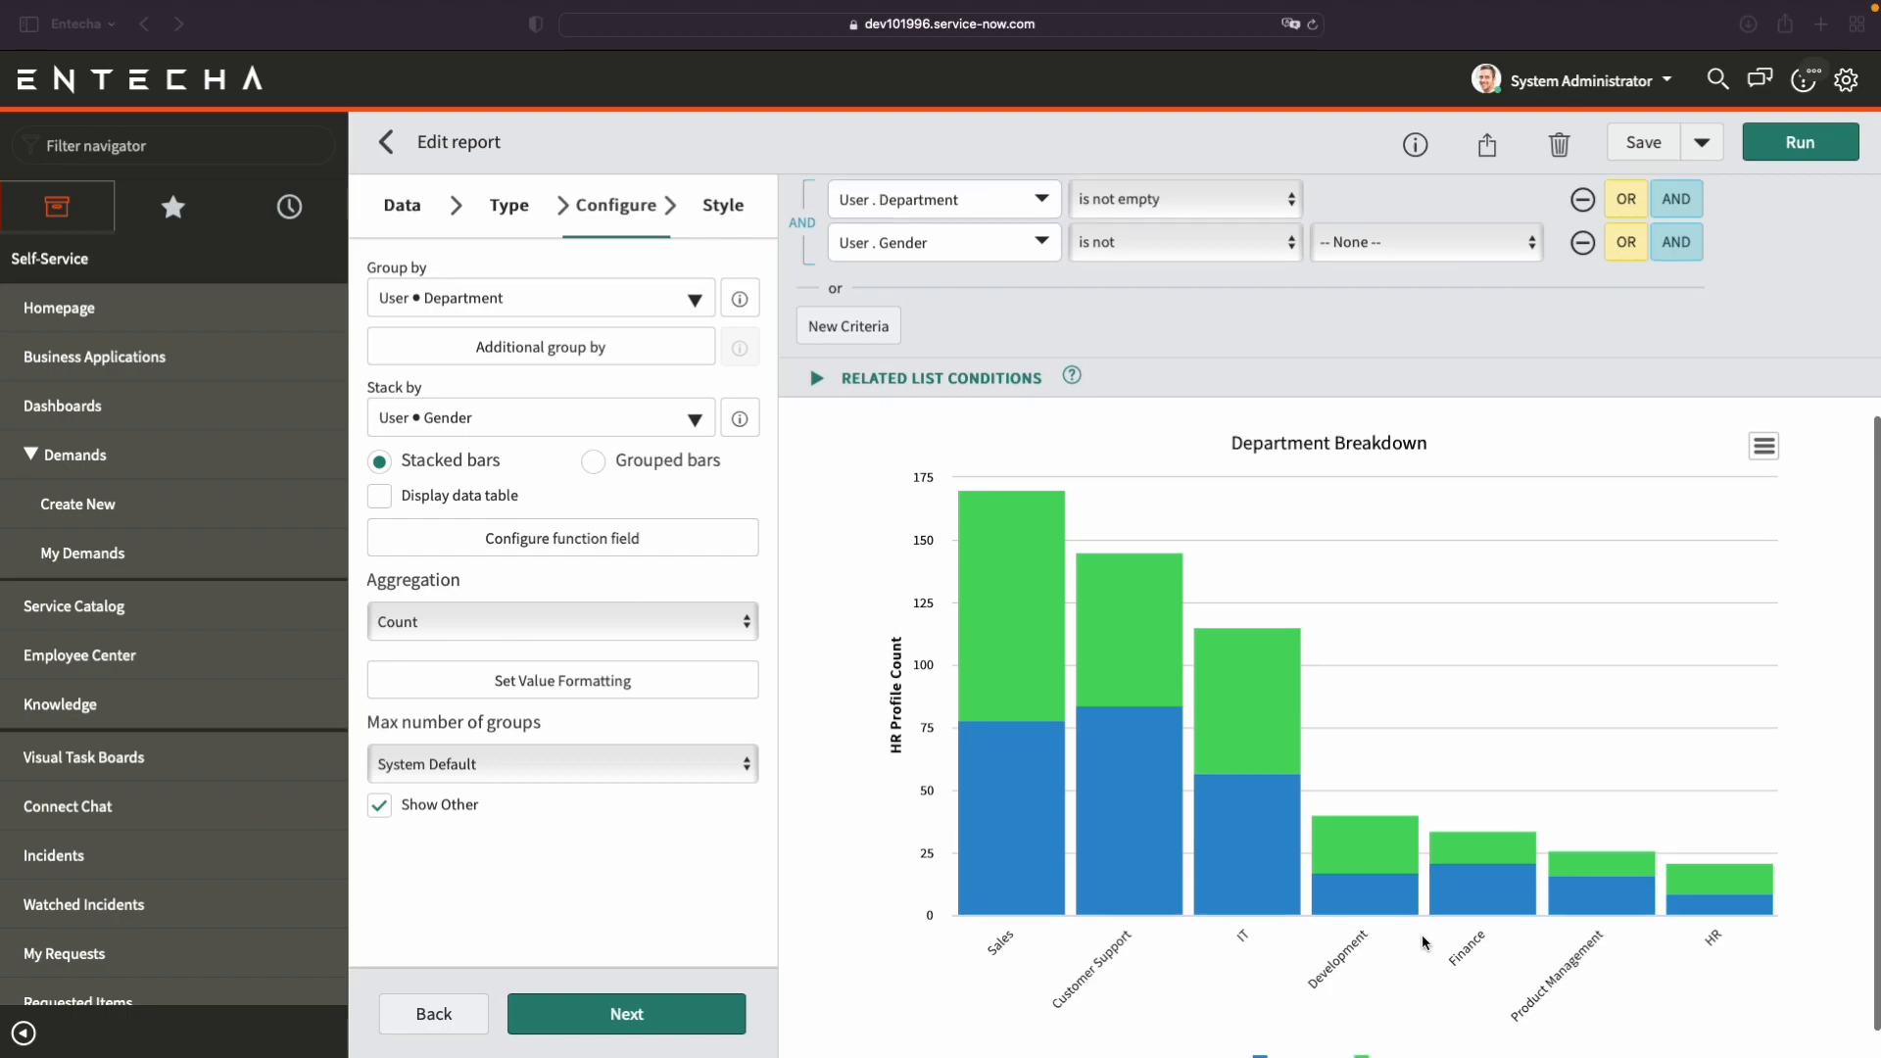
scroll(1427, 931, "down", 1)
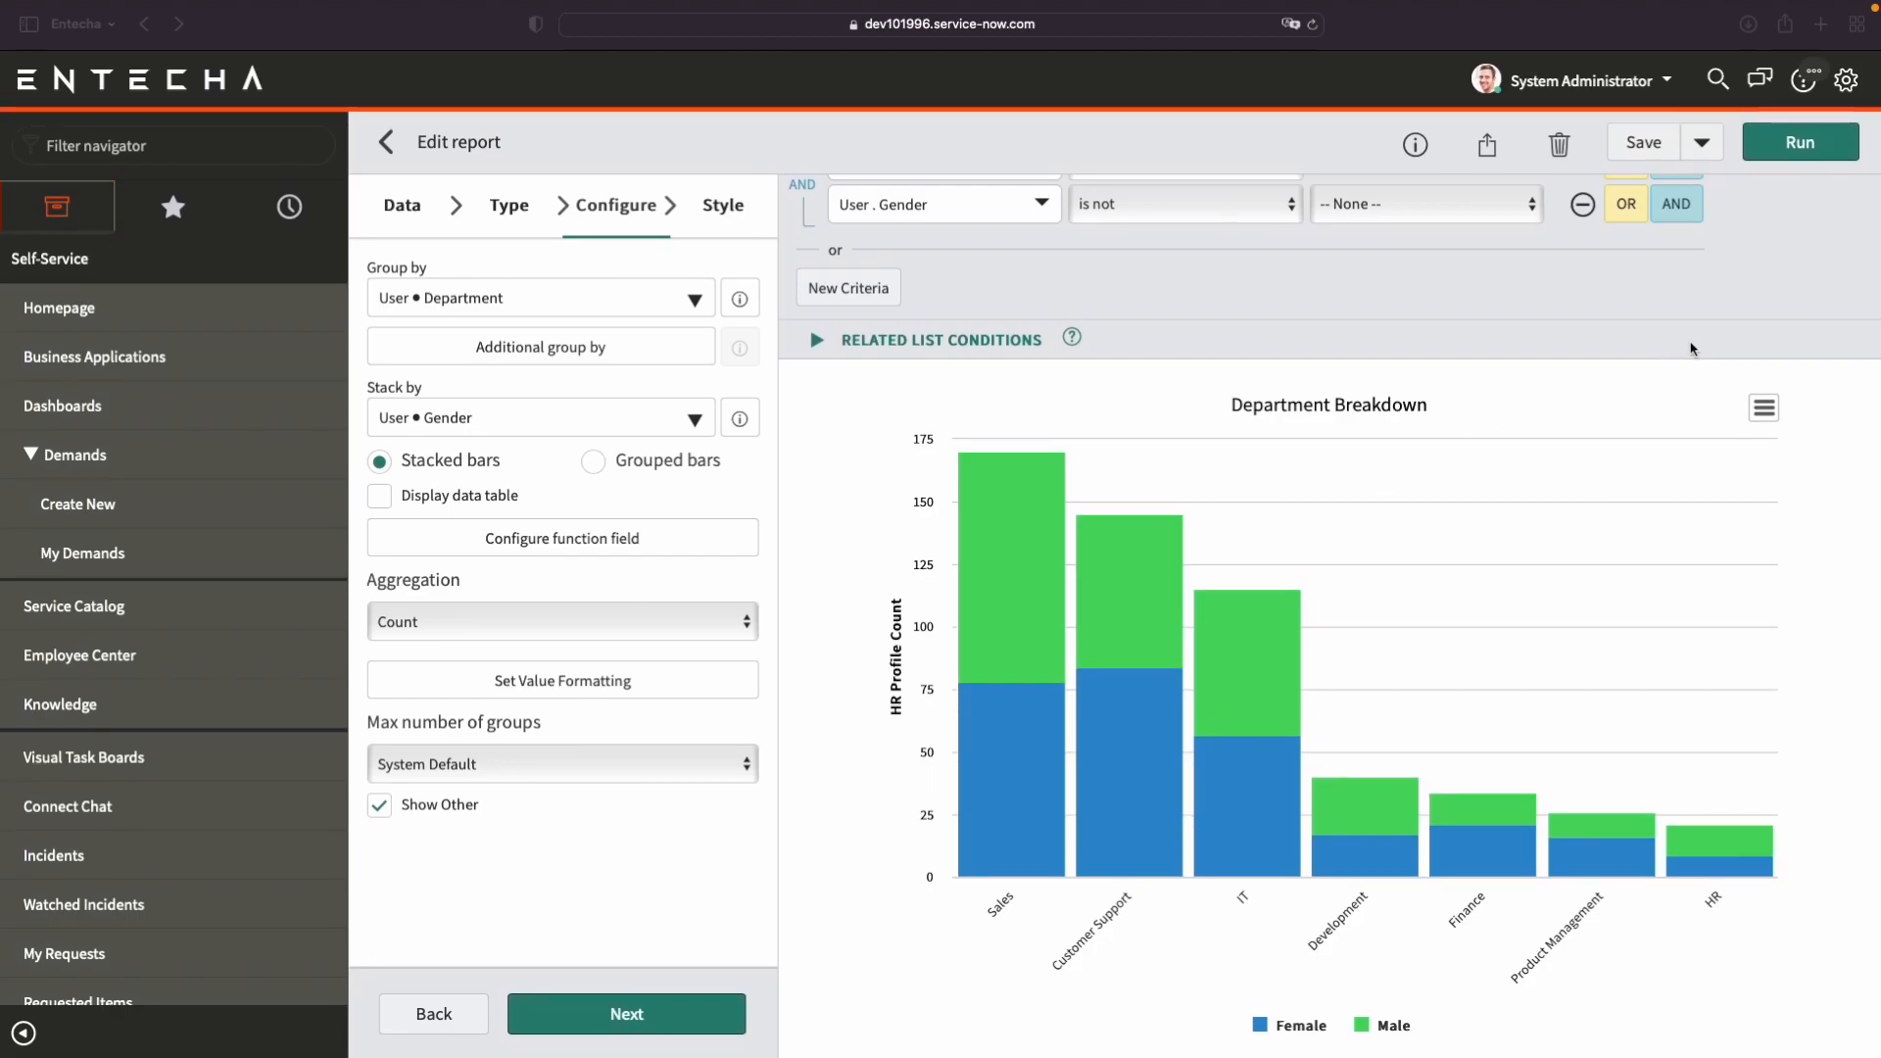
scroll(1693, 353, "up", 1)
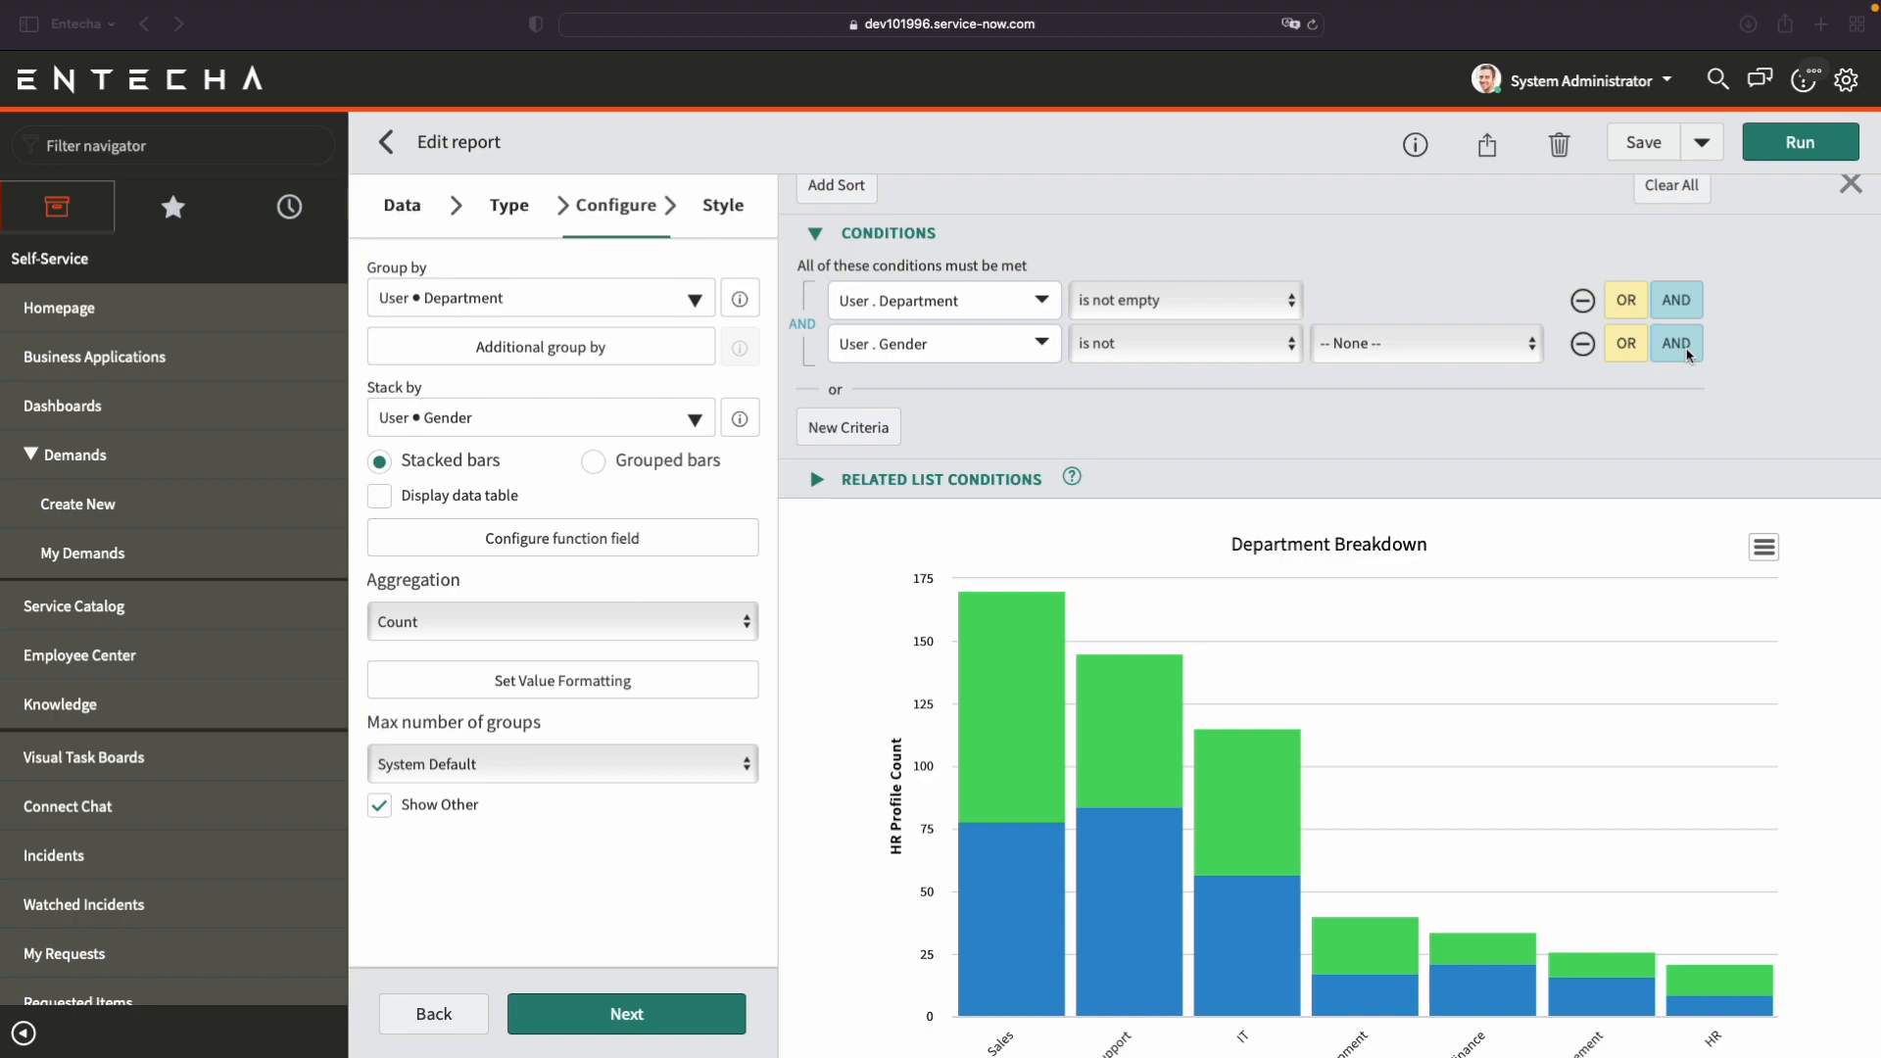
scroll(1688, 355, "down", 1)
scroll(1688, 356, "up", 1)
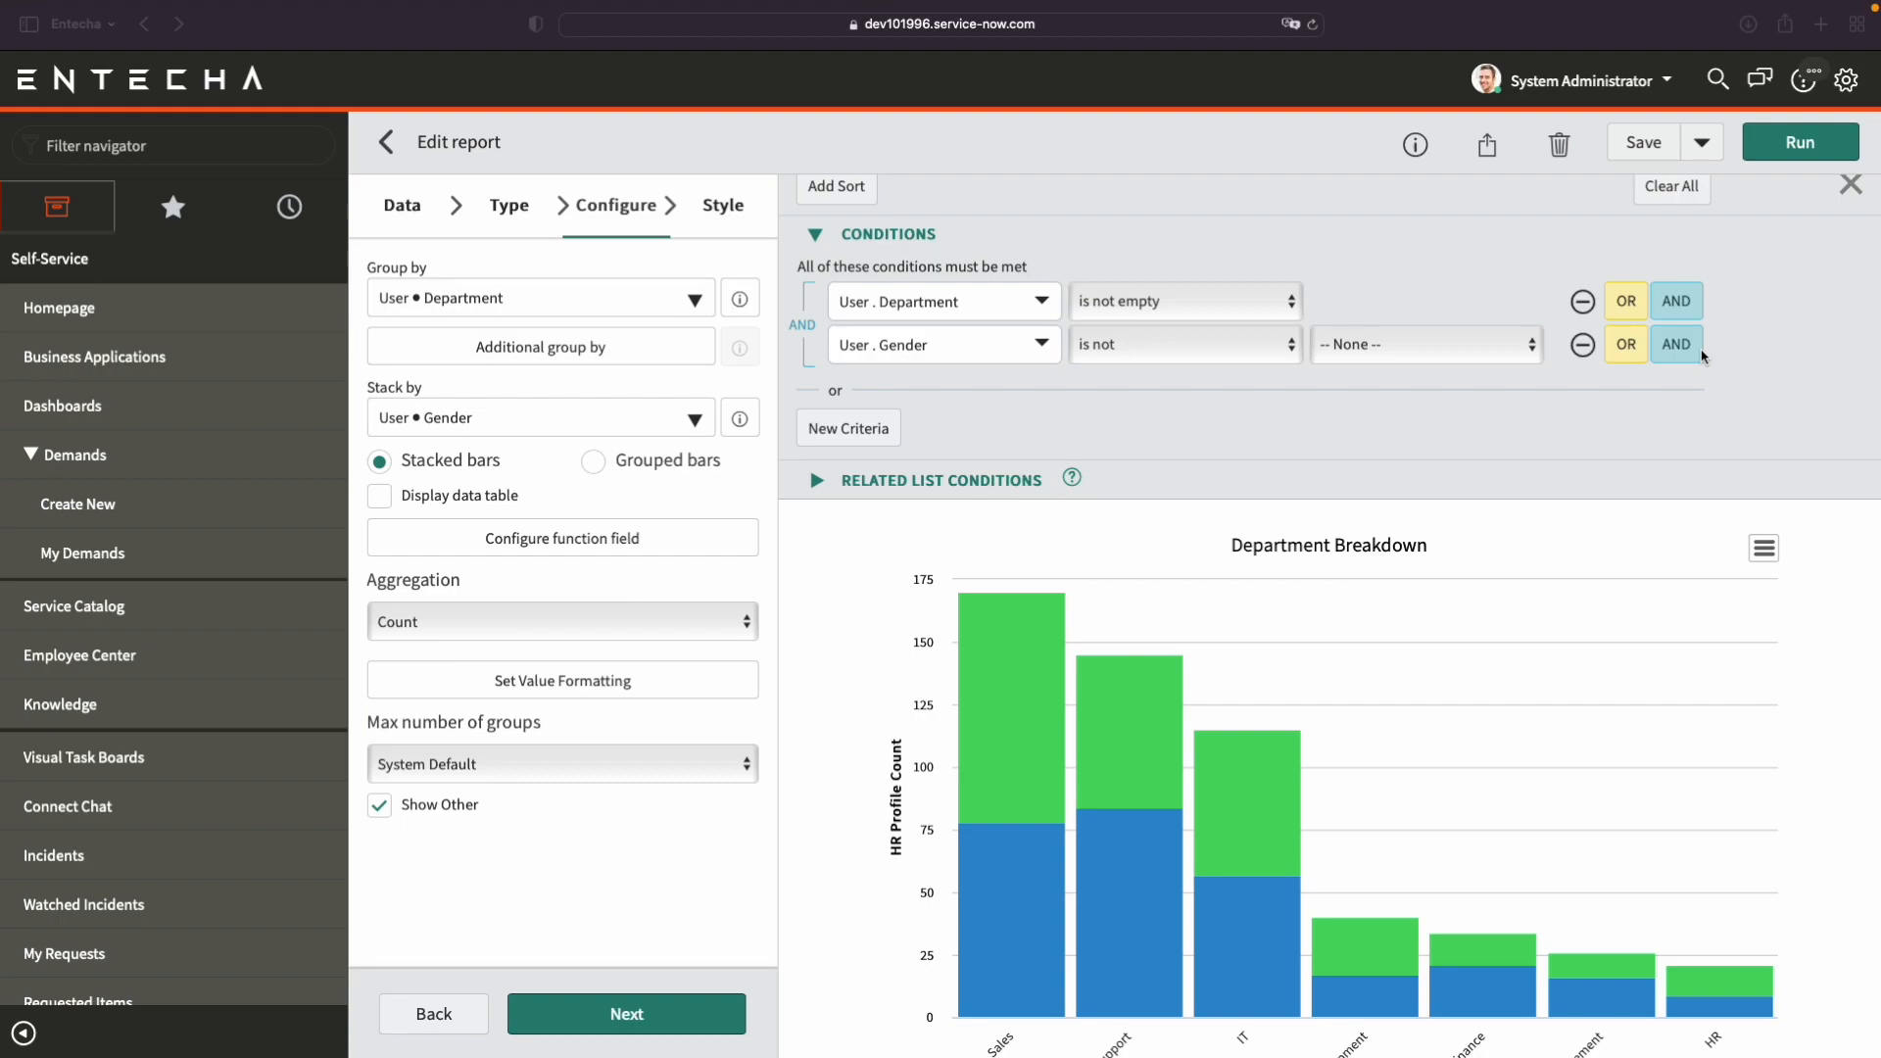
Save the Department Breakdown report with its filter conditions.
scroll(1737, 424, "up", 1)
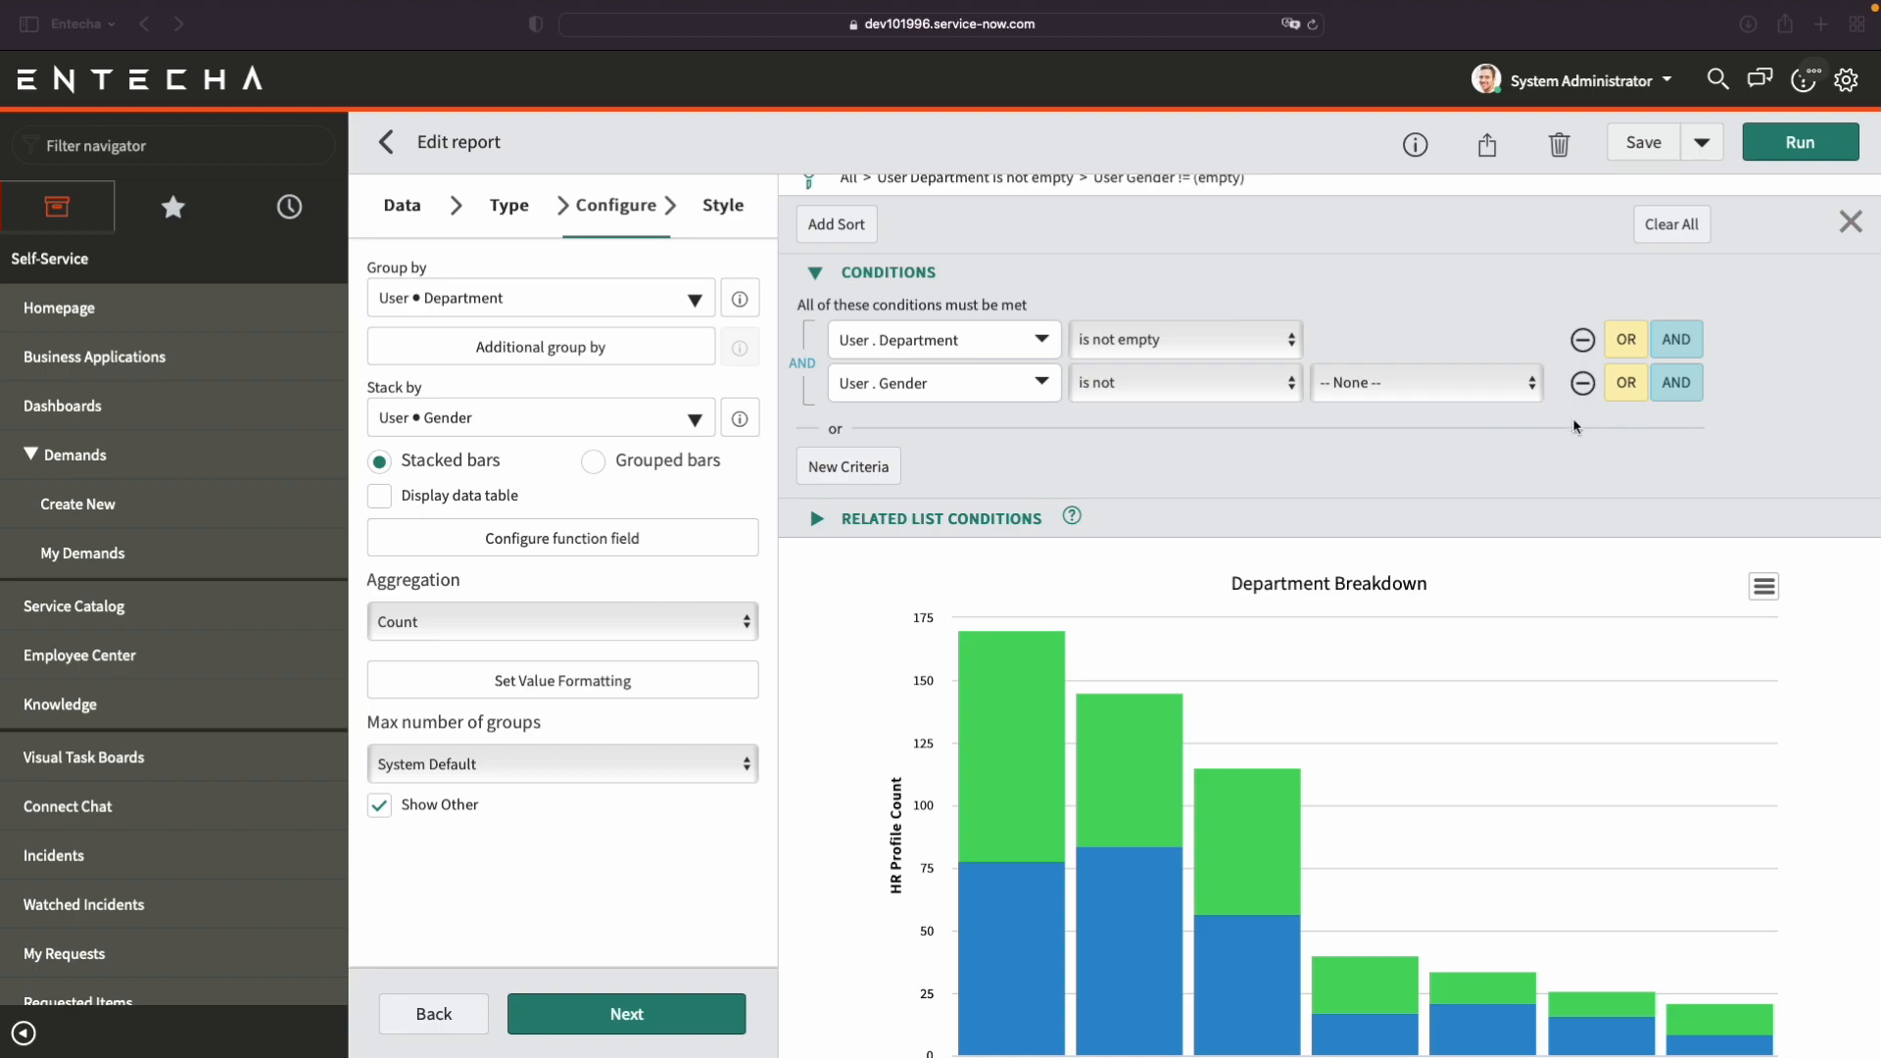
scroll(1577, 427, "up", 2)
left_click(1656, 147)
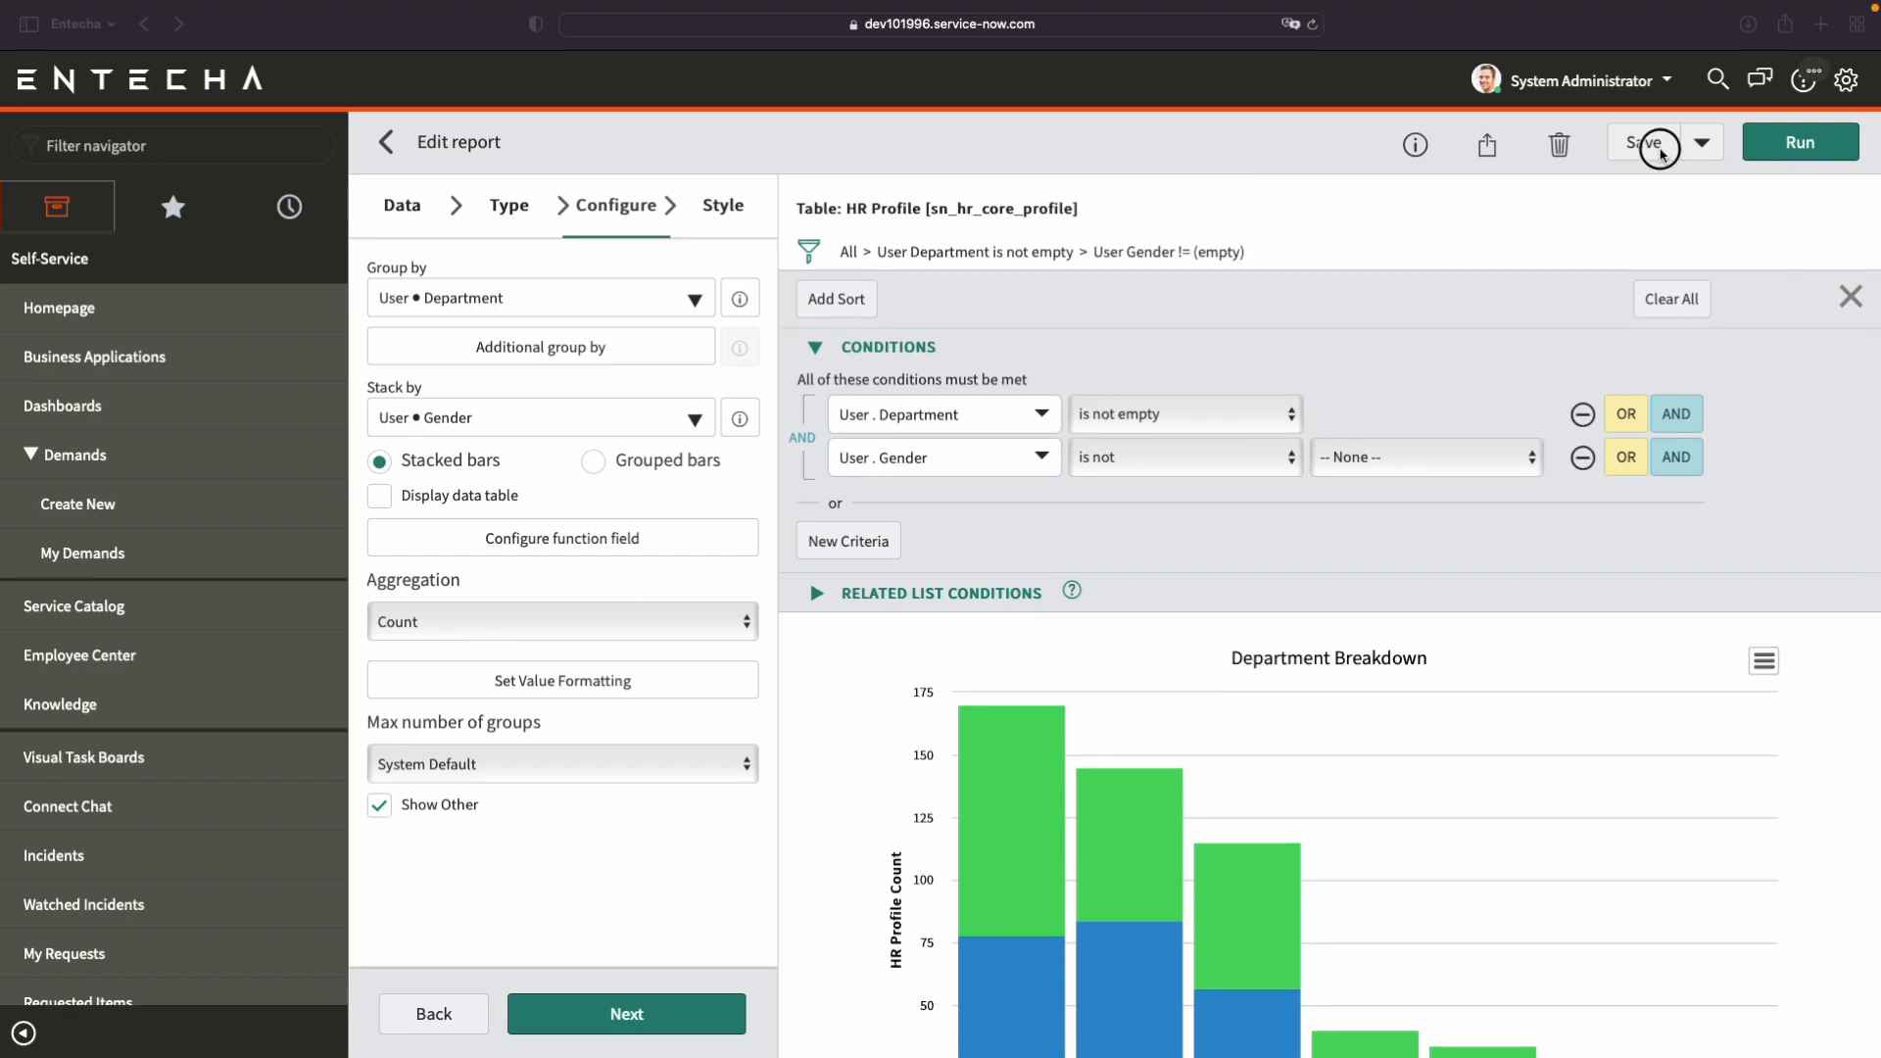